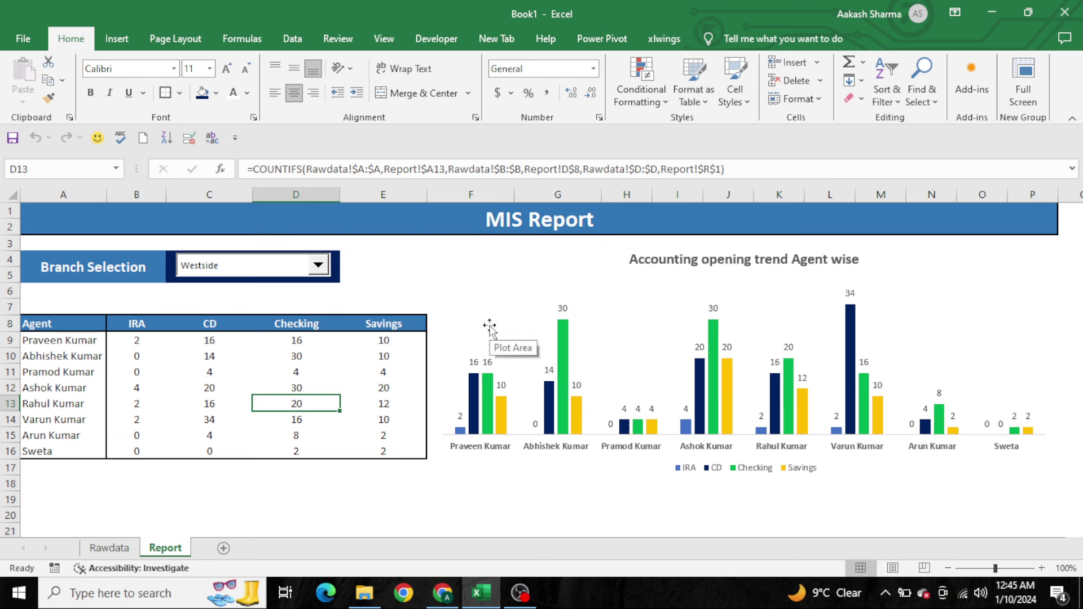
# Inspect the agent names and the COUNTIFS formulas in B9 (IRA), C9 (CD) and E9 (Savings)
pyautogui.click(441, 275)
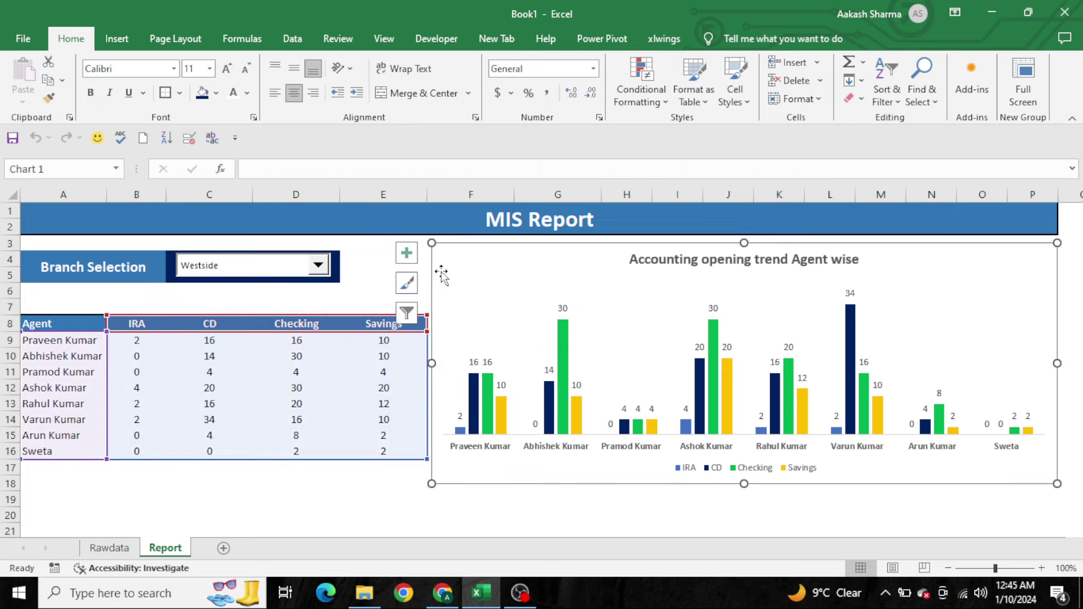
pyautogui.click(381, 270)
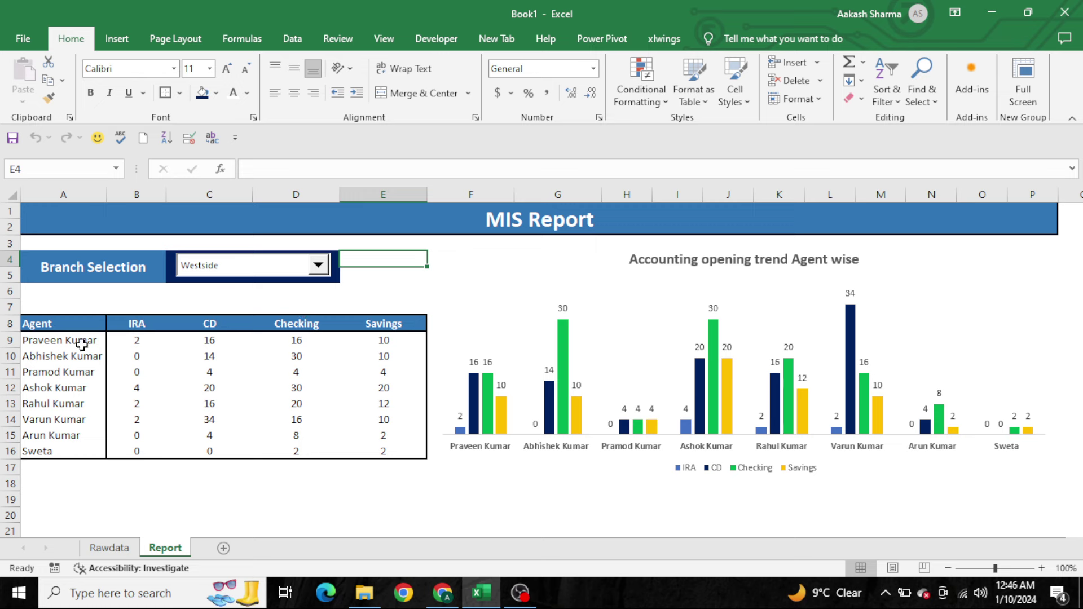
pyautogui.moveTo(82, 343); pyautogui.dragTo(62, 459)
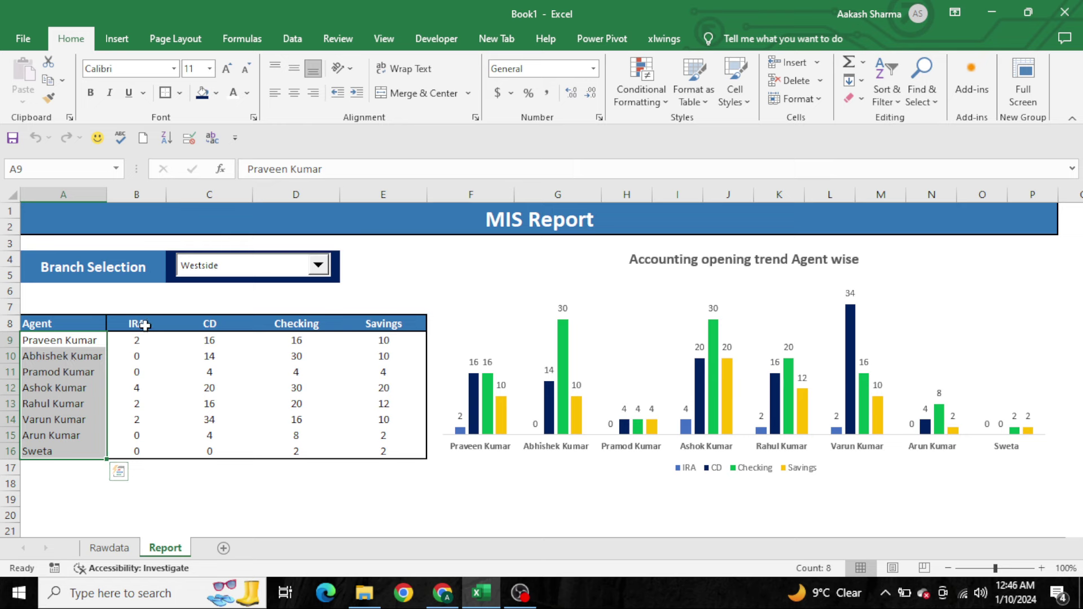
pyautogui.moveTo(145, 328); pyautogui.dragTo(144, 341)
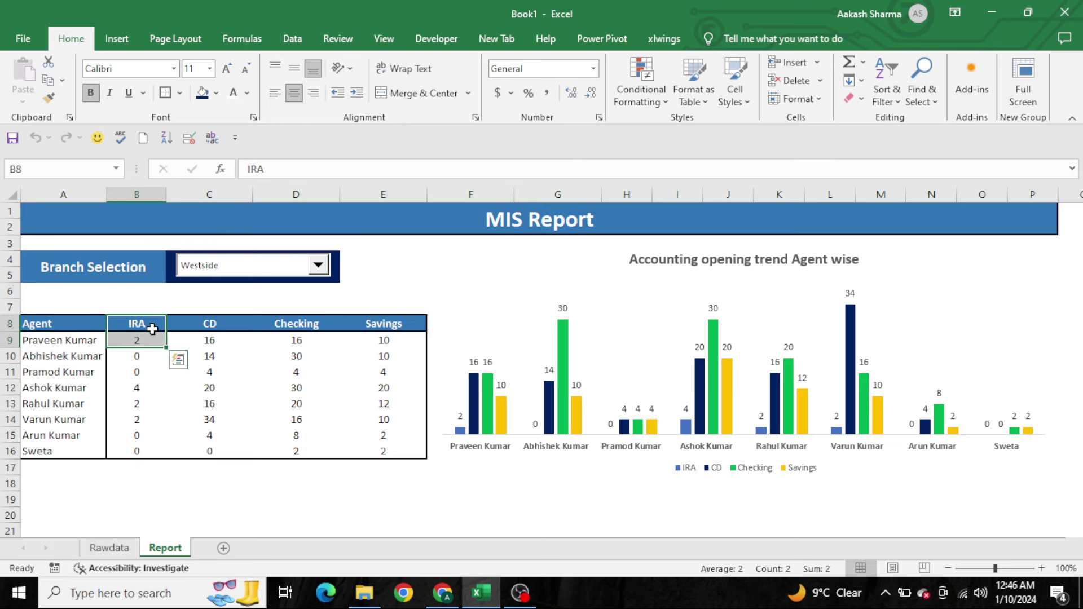
pyautogui.click(127, 320)
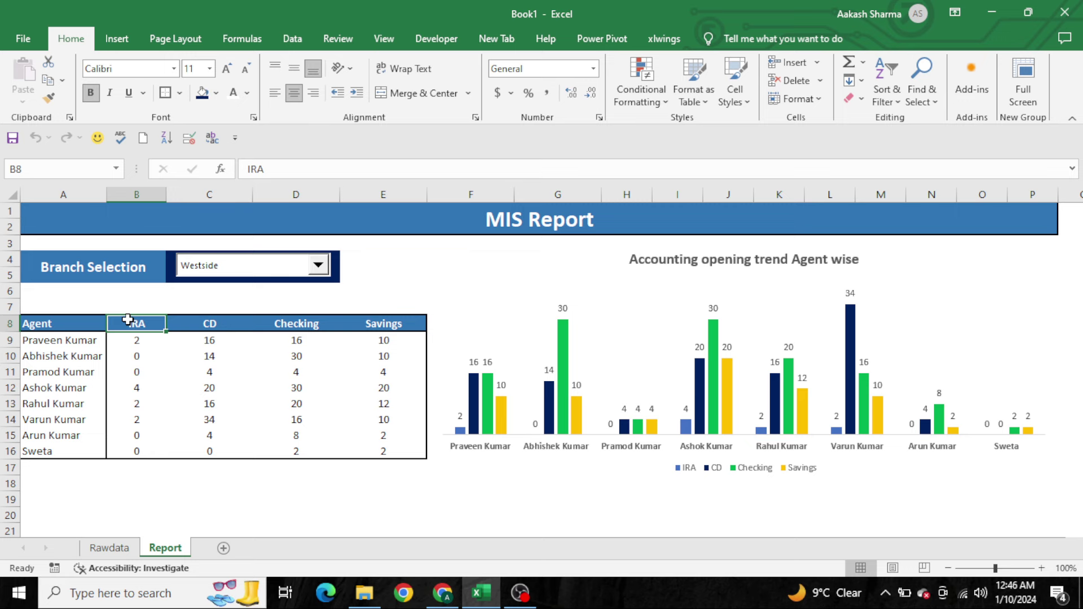
pyautogui.click(134, 339)
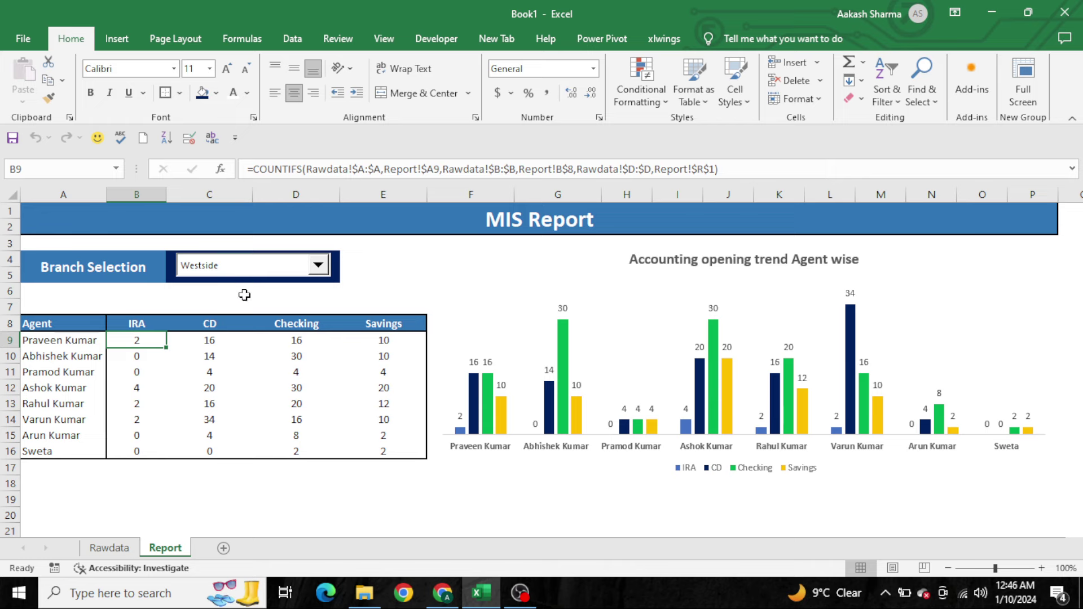
pyautogui.moveTo(213, 338); pyautogui.dragTo(219, 329)
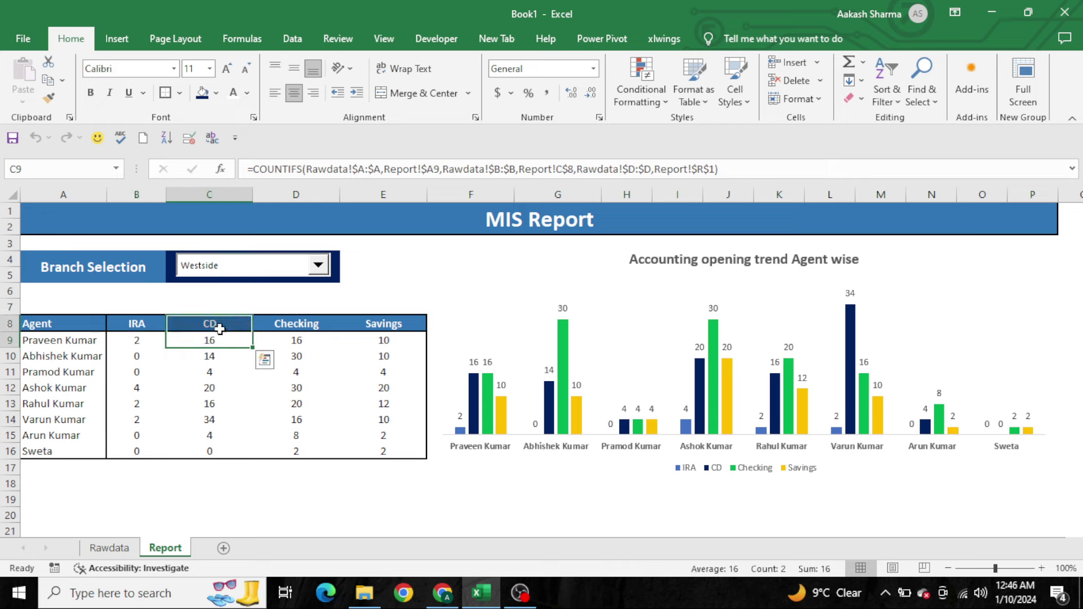
pyautogui.moveTo(381, 345); pyautogui.dragTo(382, 321)
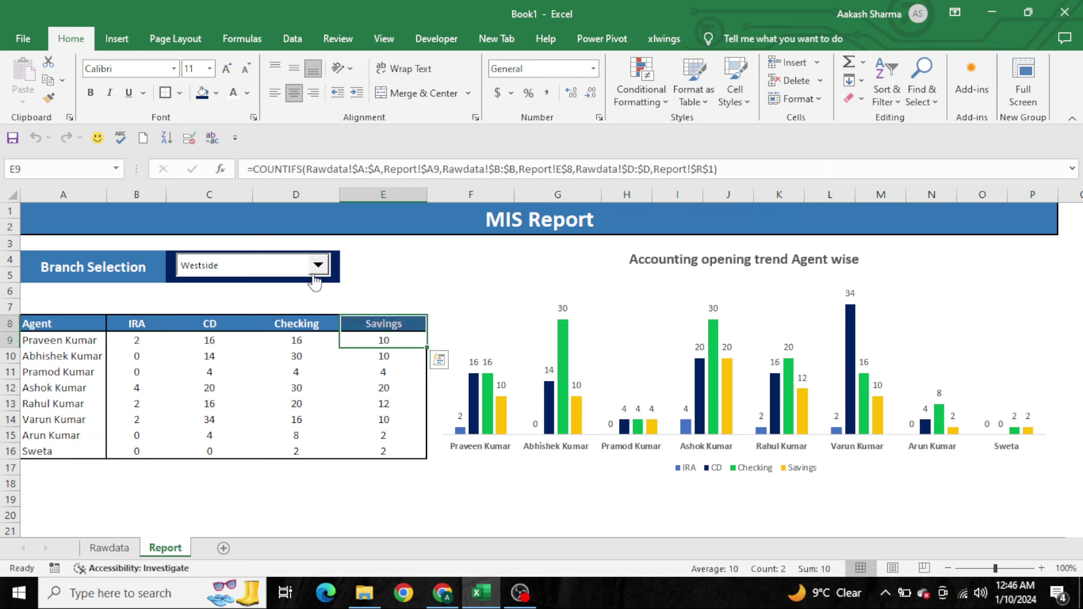
# Choose Central from the Branch Selection dropdown and check the Checking formula in D10
pyautogui.click(298, 269)
pyautogui.click(280, 281)
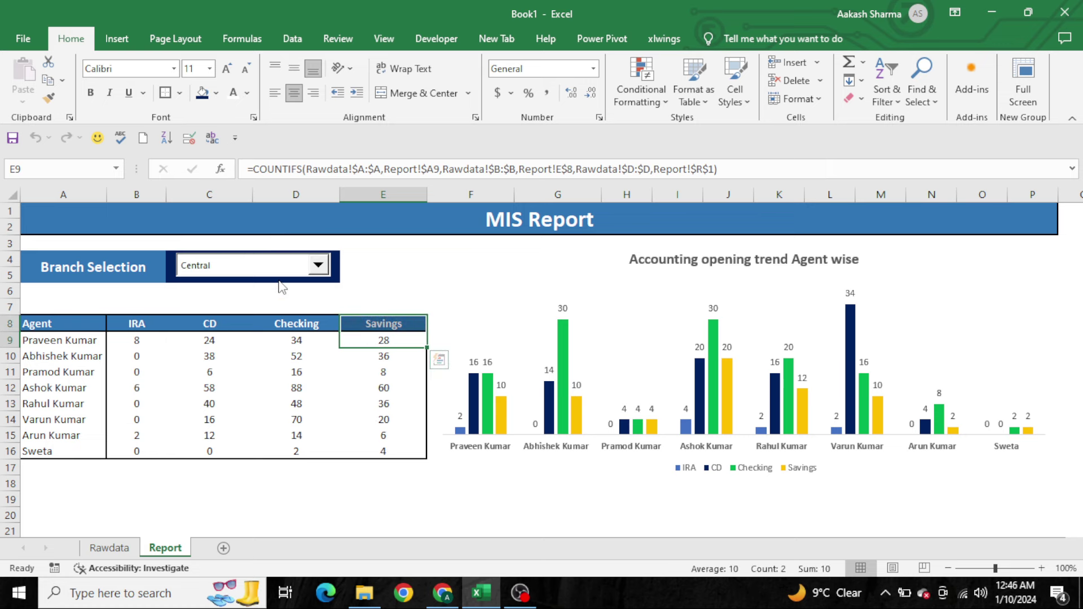
pyautogui.click(265, 353)
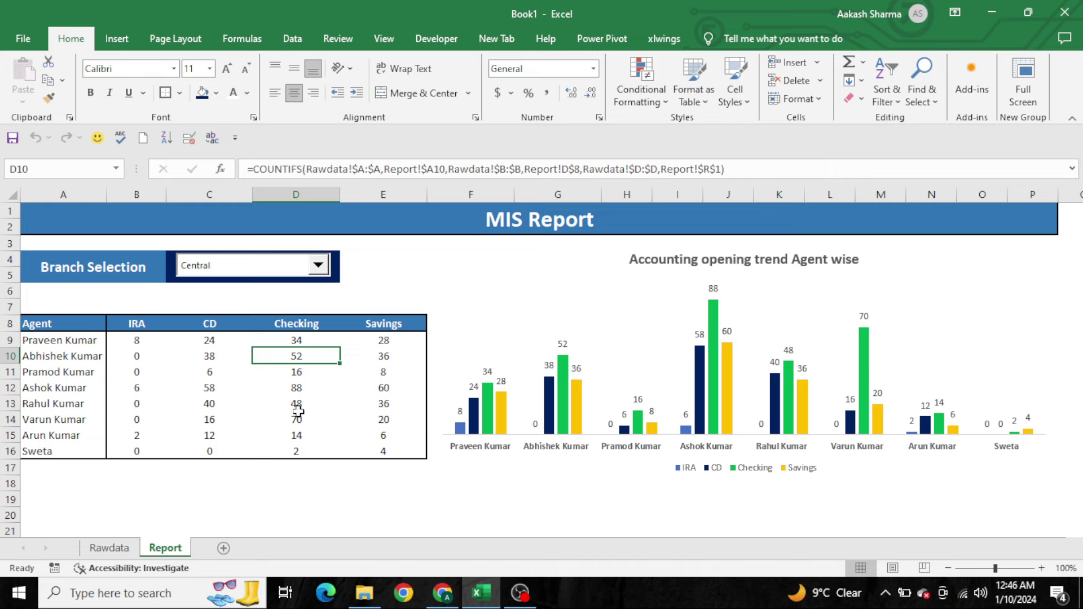
pyautogui.click(515, 318)
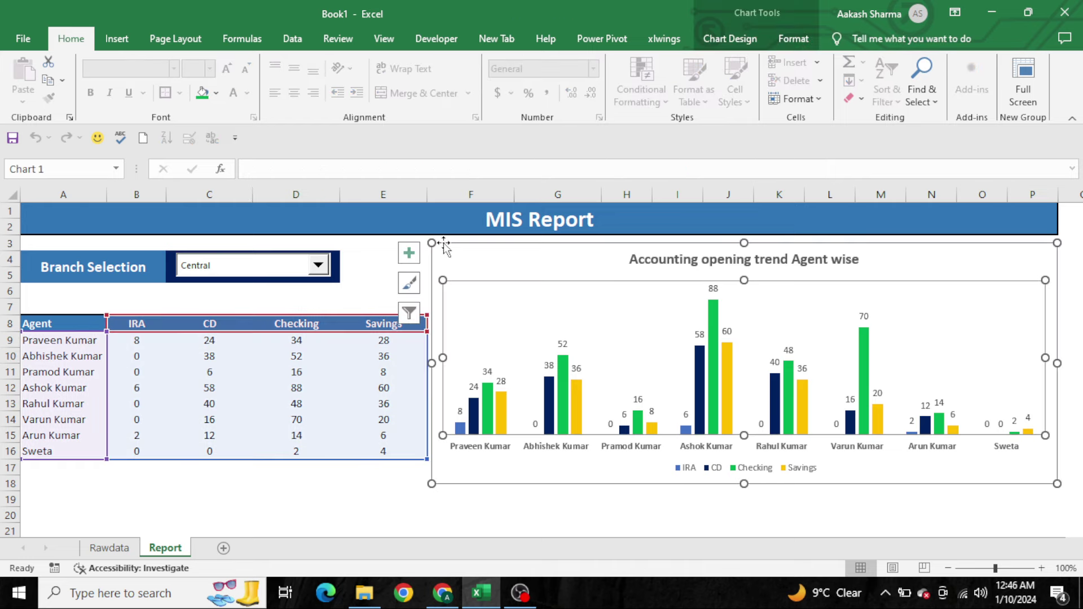
pyautogui.click(370, 276)
pyautogui.click(178, 353)
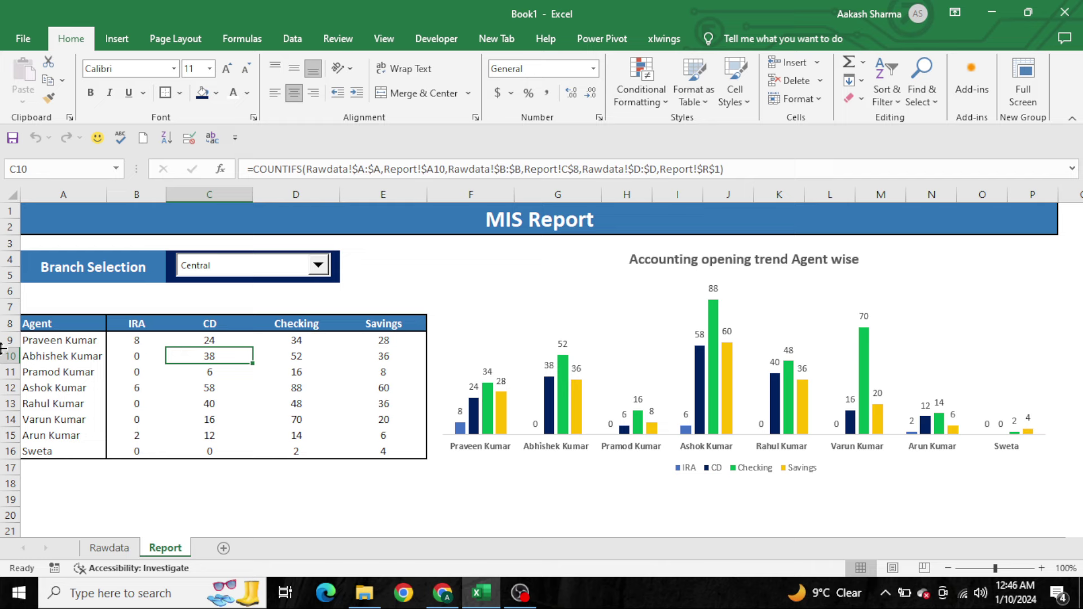
pyautogui.moveTo(45, 327)
pyautogui.mouseDown()
pyautogui.moveTo(305, 432)
pyautogui.moveTo(380, 439)
pyautogui.moveTo(383, 452)
pyautogui.mouseUp()
pyautogui.click(542, 327)
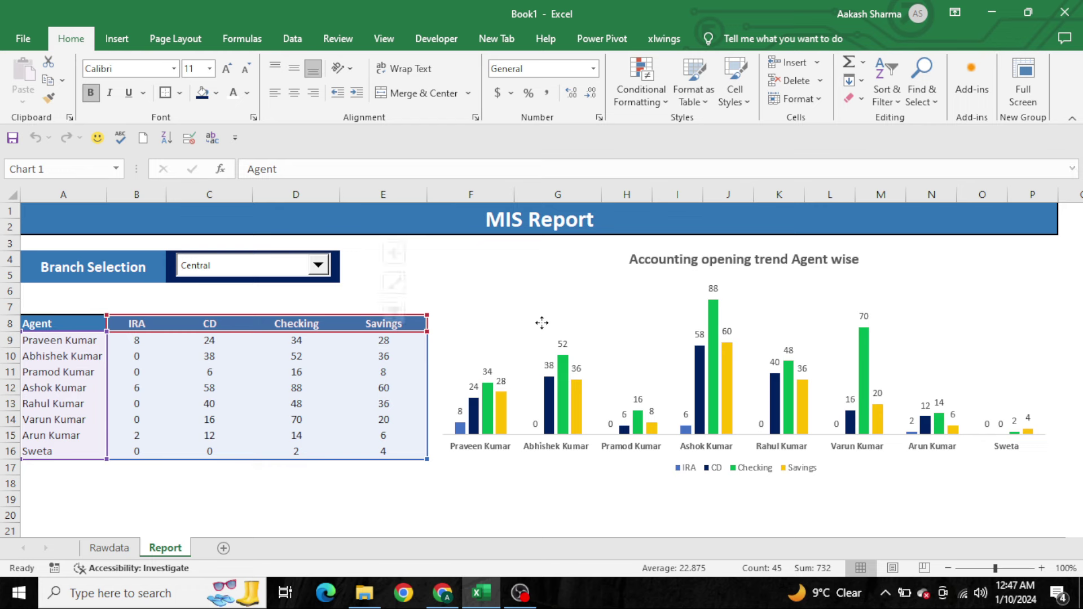
pyautogui.click(469, 248)
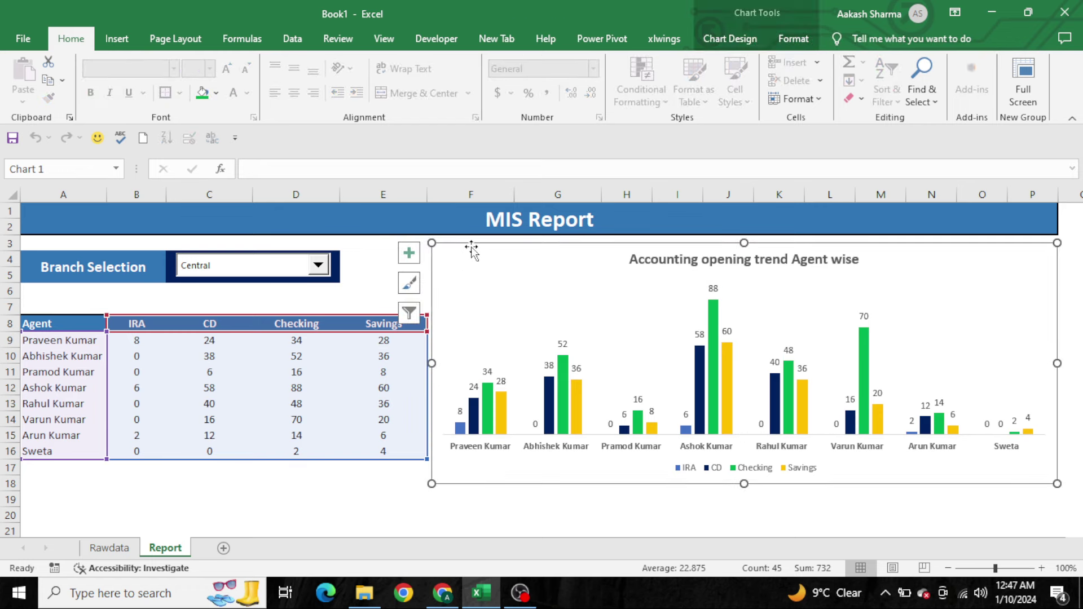
pyautogui.click(375, 272)
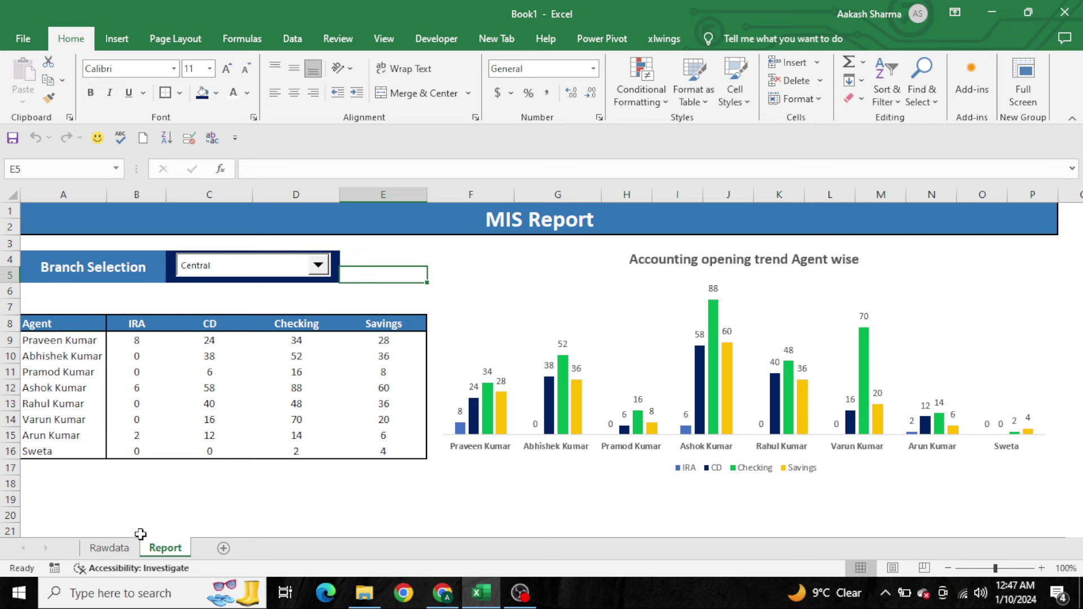
# On the Rawdata sheet, select the Agent column data, then the Branch column data
pyautogui.click(129, 551)
pyautogui.click(378, 388)
pyautogui.hotkey('ctrl', 'Left')
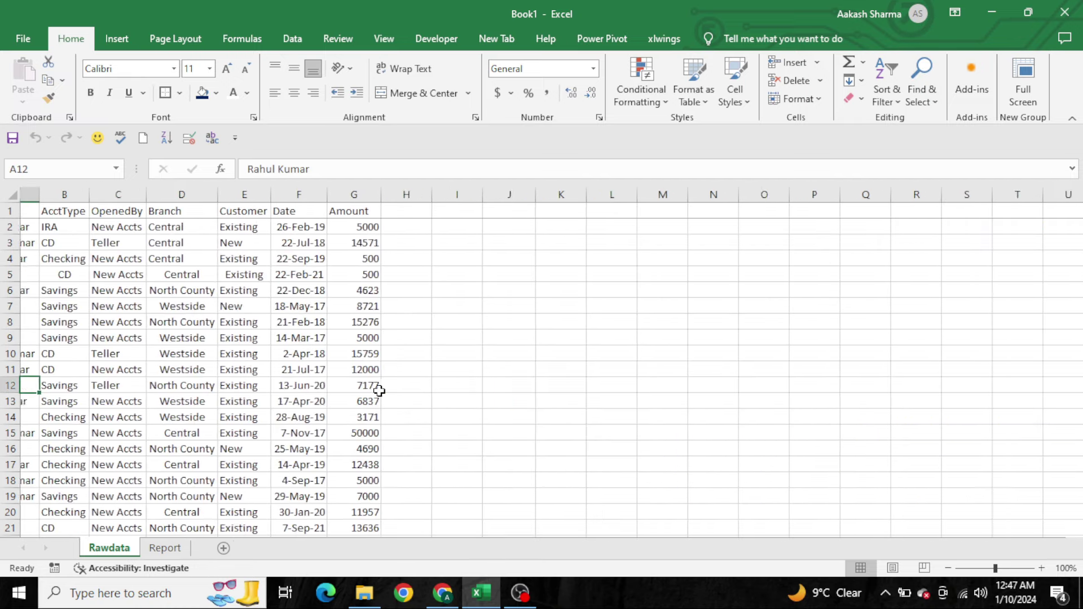
pyautogui.hotkey('ctrl', 'Up')
pyautogui.hotkey('ctrl', 'shift', 'Down')
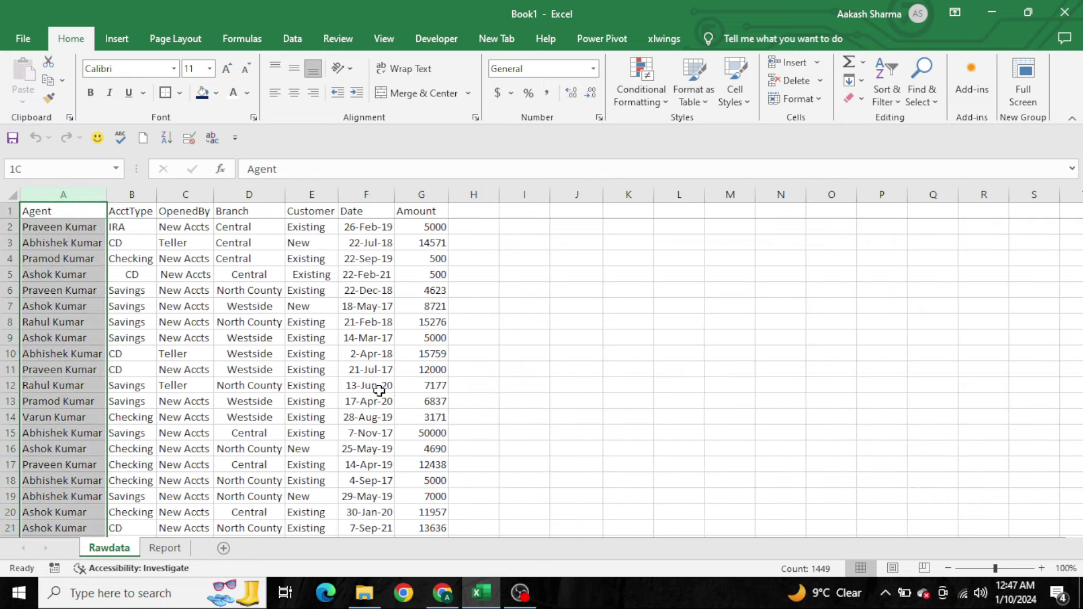
pyautogui.press('Down')
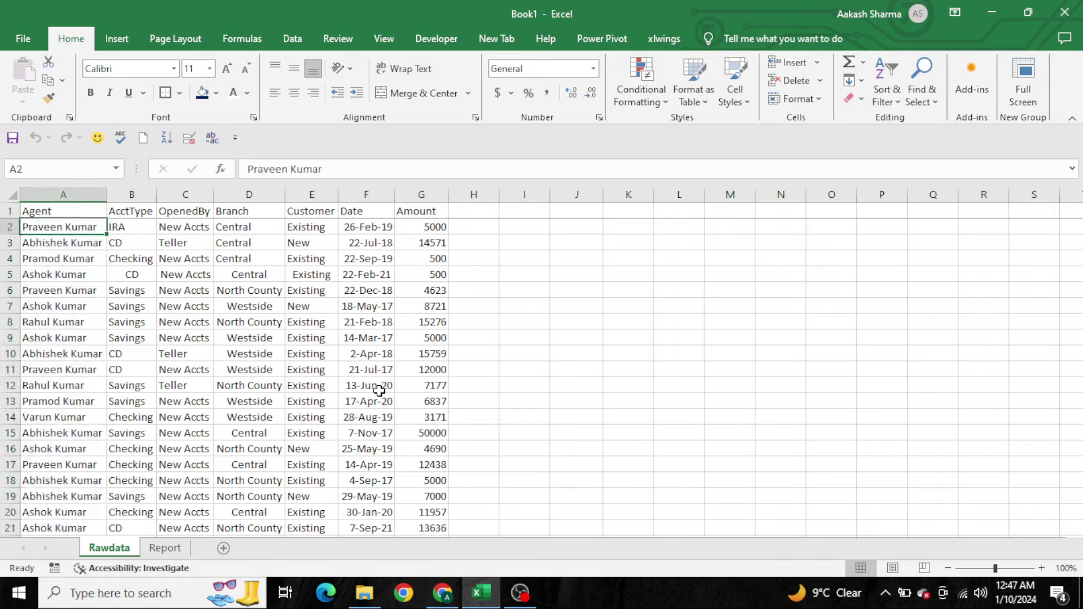
pyautogui.press('Right')
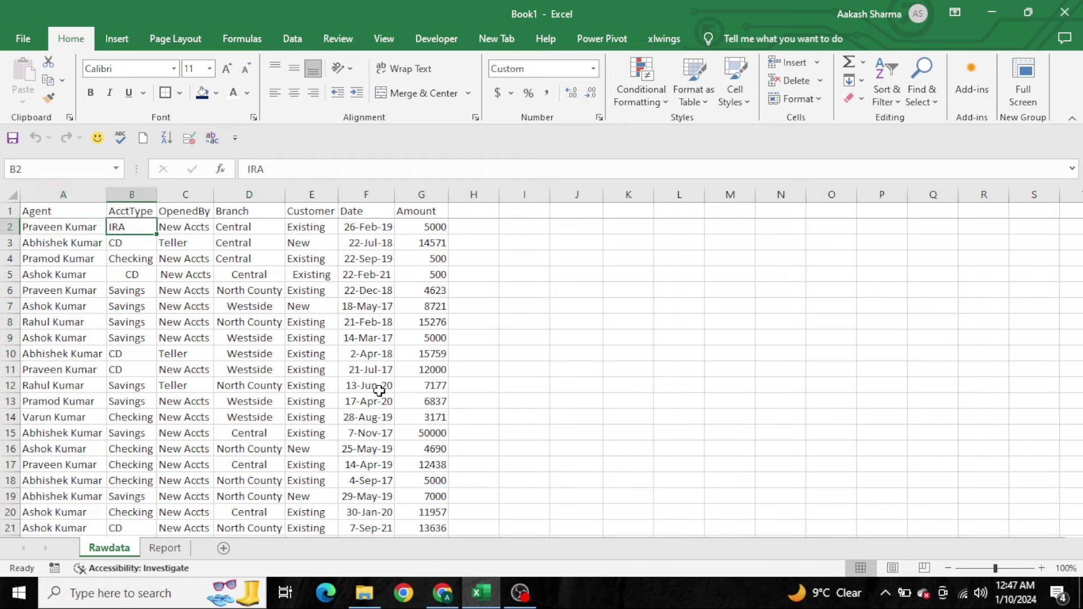
pyautogui.press('Up')
pyautogui.press('Right')
pyautogui.press('Right')
pyautogui.hotkey('ctrl', 'shift', 'Down')
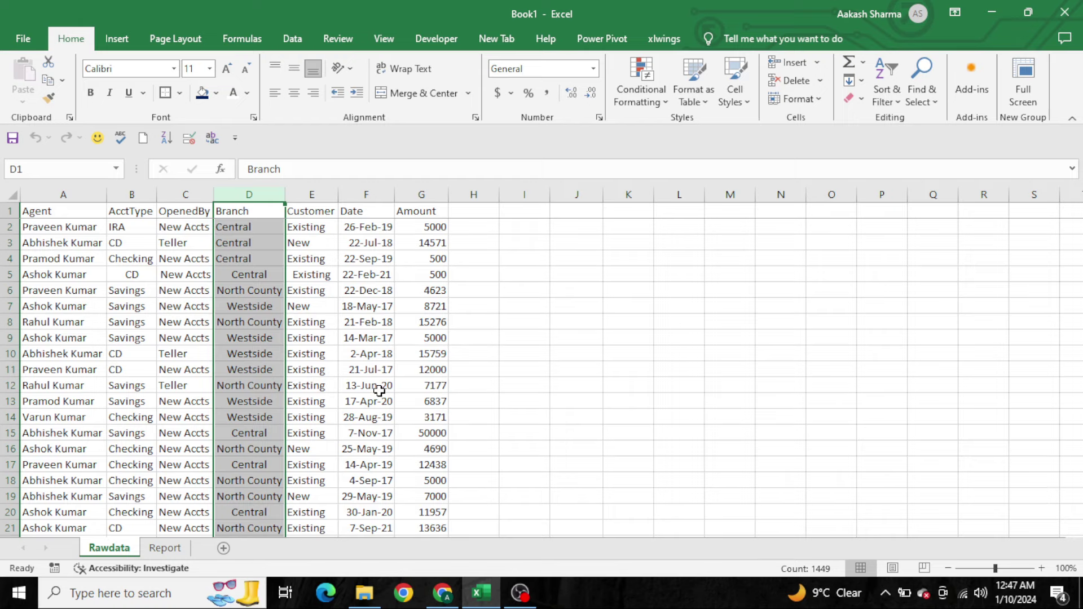
# On the Report sheet, keep Central in the branch dropdown, then settle back on Rawdata
pyautogui.hotkey('ctrl', 'pagedown')
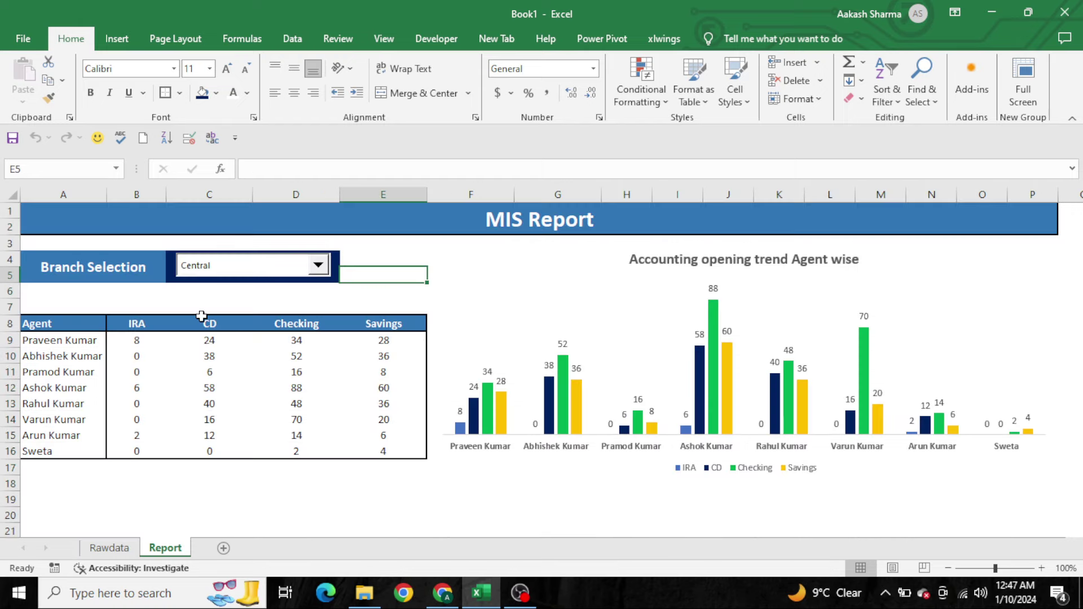
pyautogui.click(309, 268)
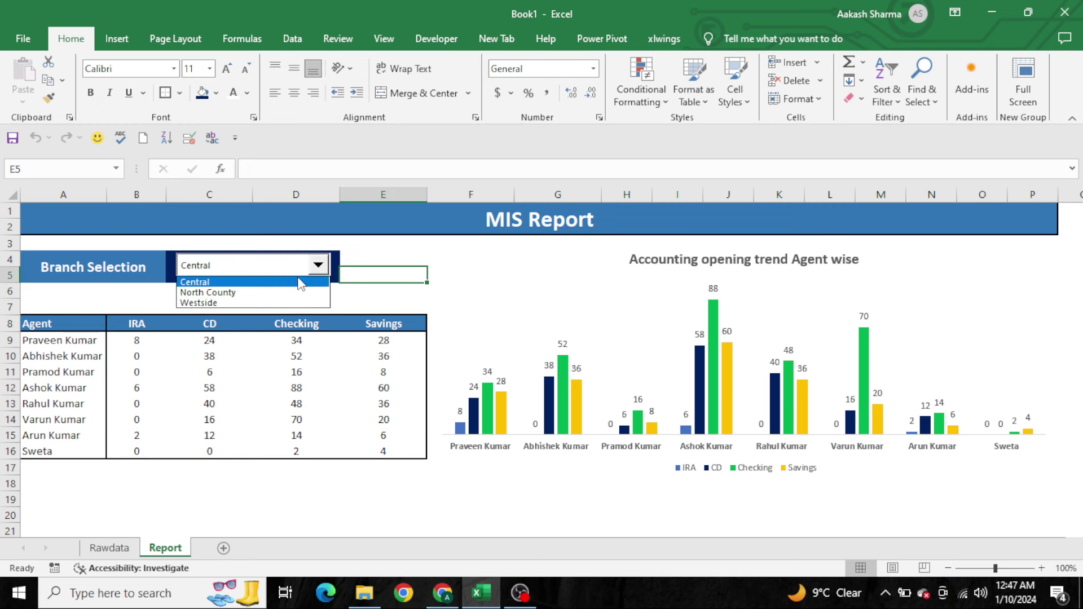
pyautogui.click(299, 282)
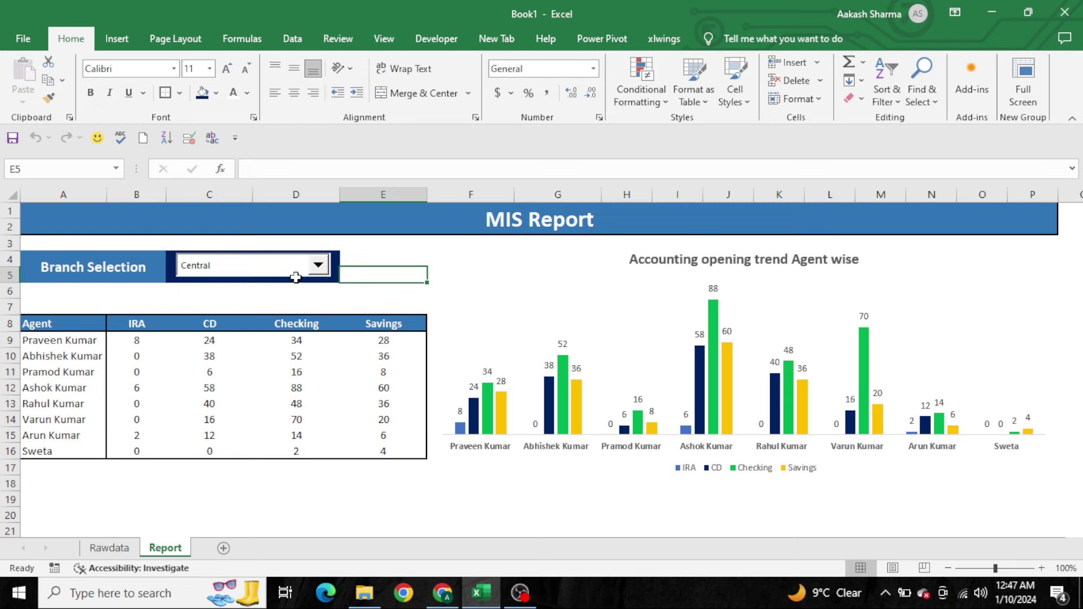
pyautogui.click(205, 323)
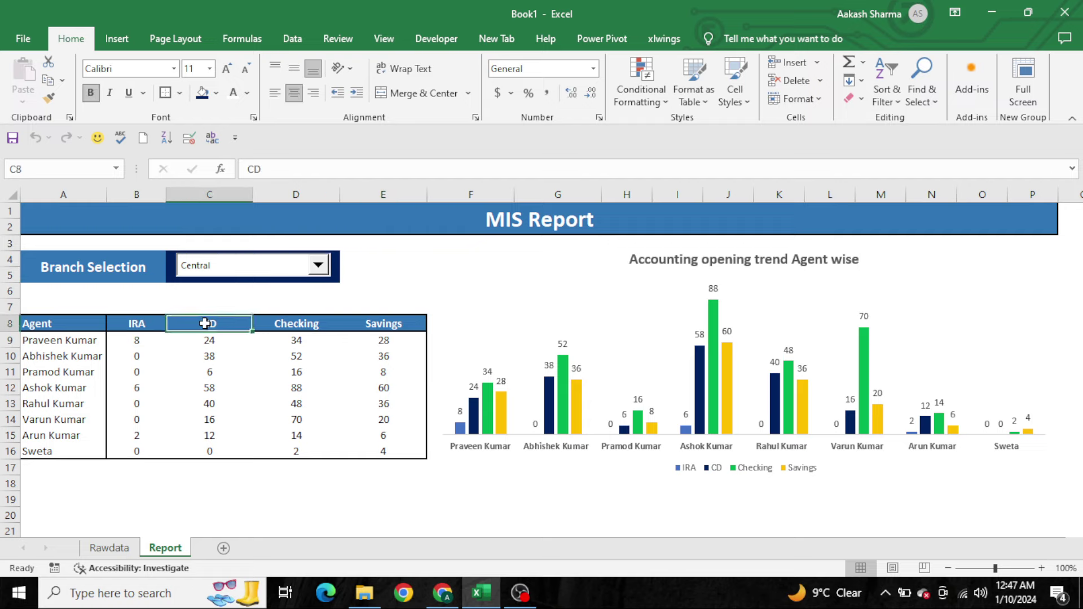
pyautogui.hotkey('ctrl', 'pageup')
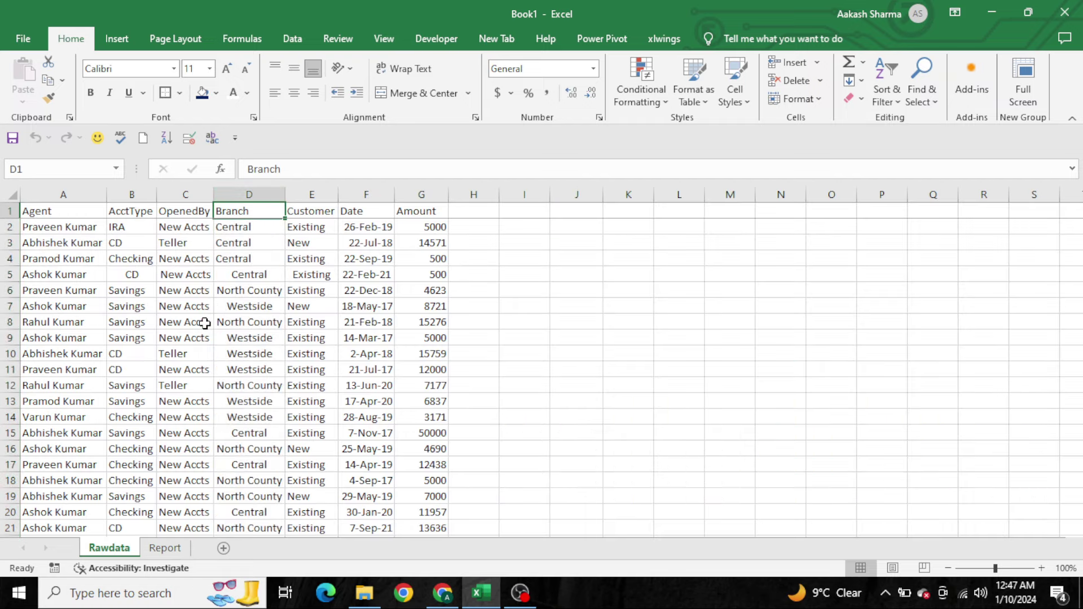
pyautogui.hotkey('ctrl', 'pagedown')
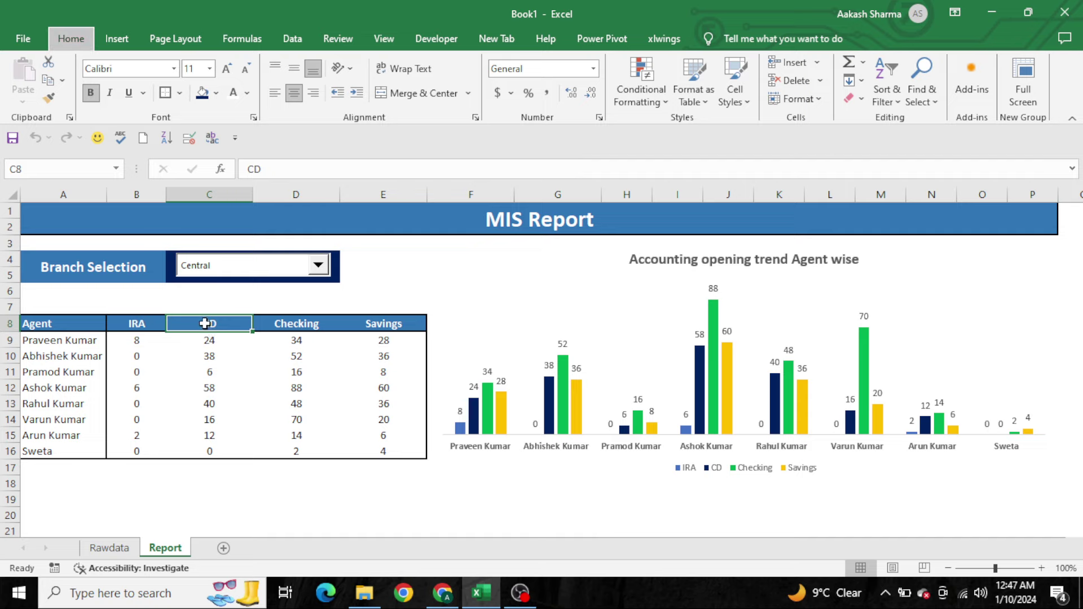
pyautogui.hotkey('ctrl', 'pageup')
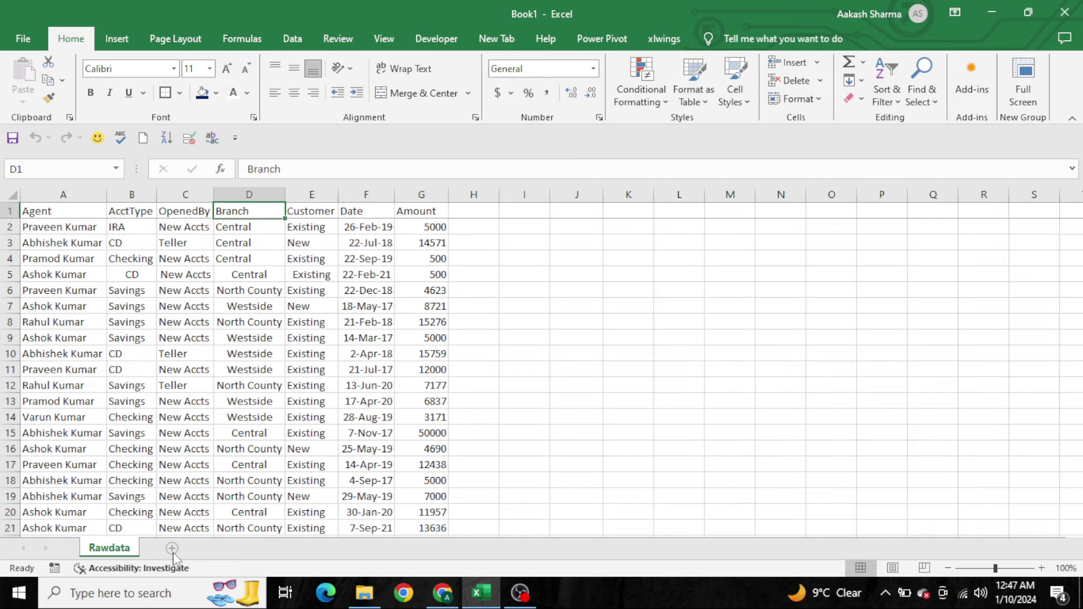
# Add a new blank Sheet4 and hide its gridlines
pyautogui.click(172, 548)
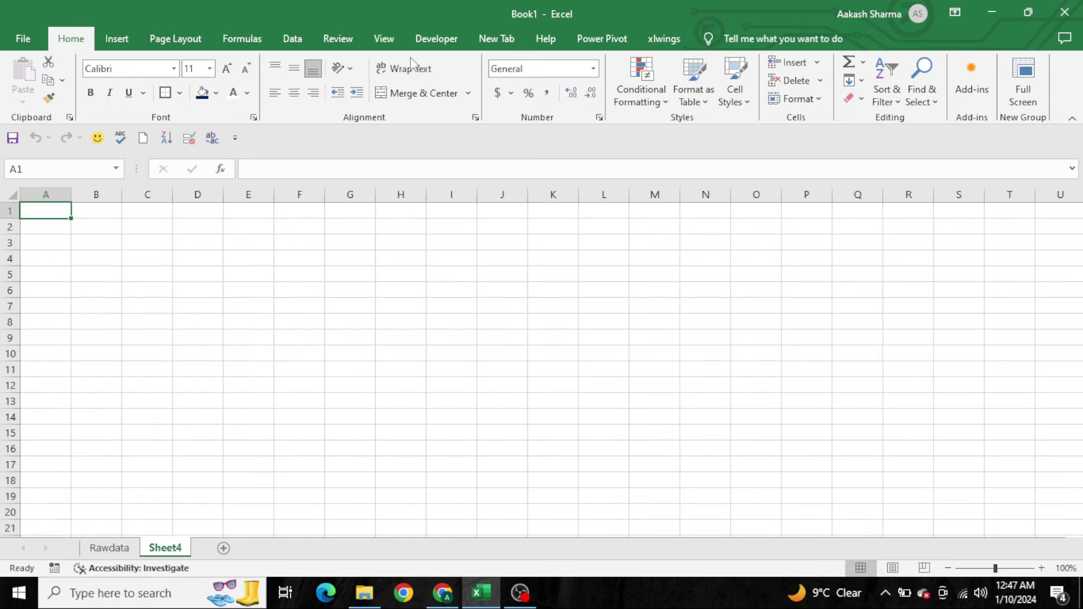
pyautogui.click(384, 38)
pyautogui.click(214, 82)
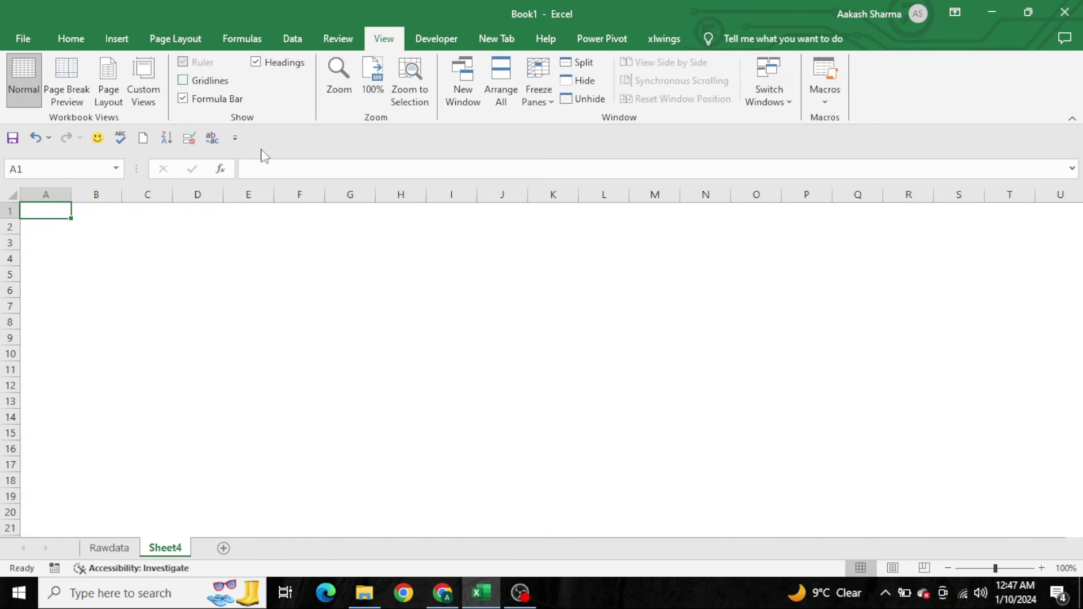
pyautogui.click(299, 194)
pyautogui.click(219, 274)
# Merge & Center A1:Q2 and enter the title 'MIS Report'
pyautogui.hotkey('ctrl', 'Home')
pyautogui.hotkey('shift', 'Down')
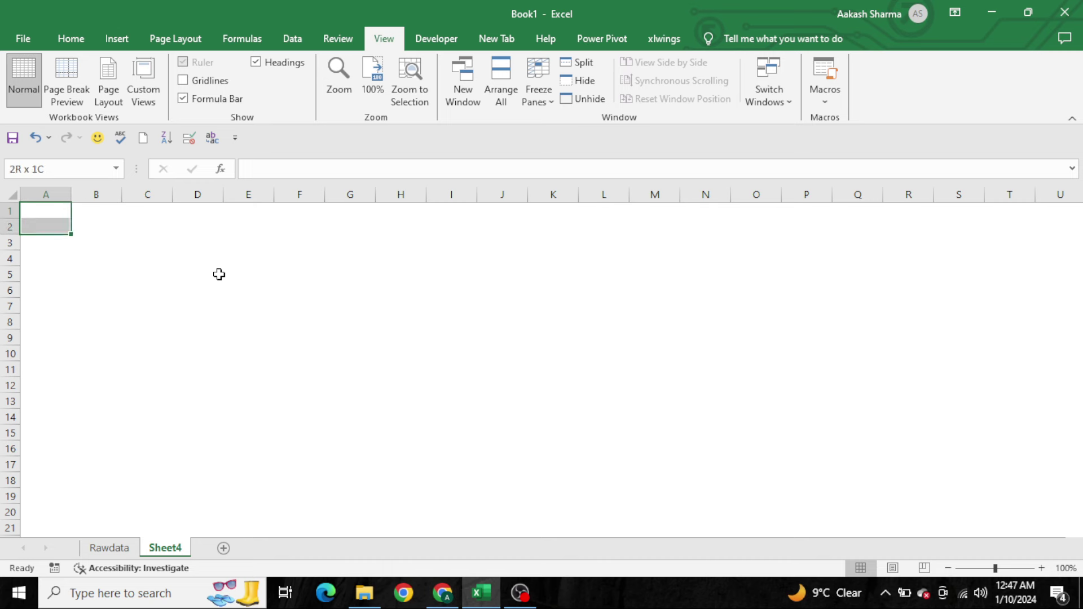
pyautogui.hotkey('shift', 'Right')
pyautogui.hotkey('shift', 'Right')
pyautogui.hotkey('shift', 'Right')
pyautogui.hotkey('shift', 'Right')
pyautogui.hotkey('shift', 'Right')
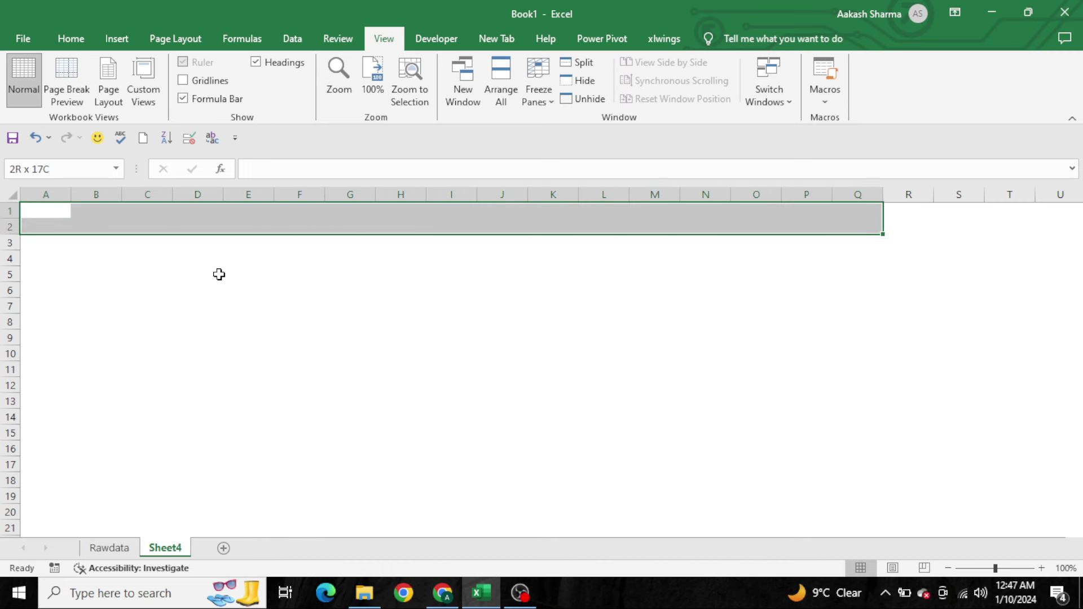
pyautogui.press('alt')
pyautogui.write('hmcM')
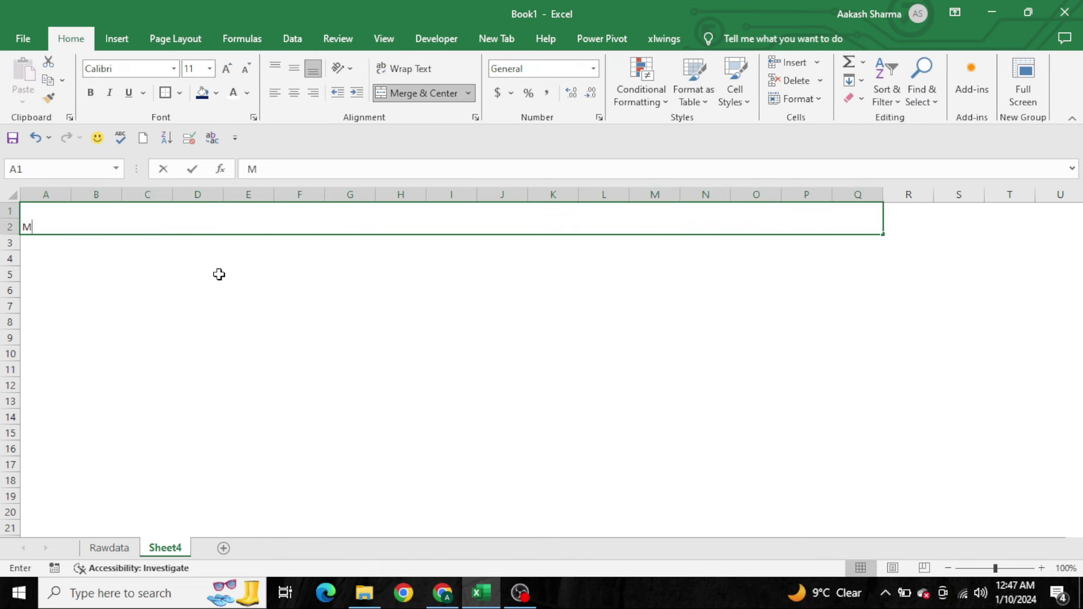
pyautogui.write('IS Report')
pyautogui.hotkey('ctrl', 'Return')
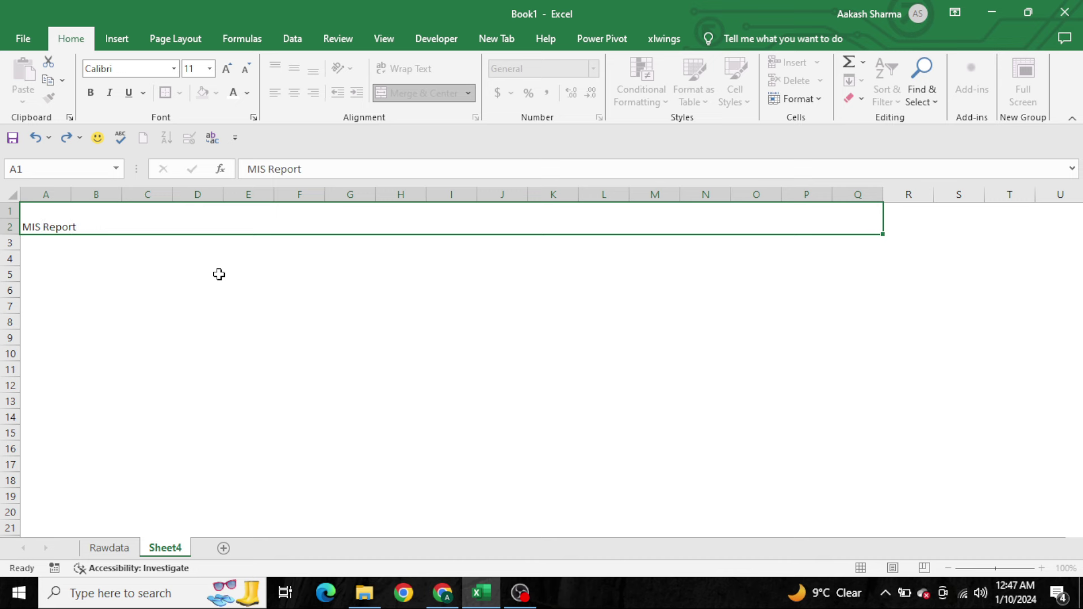
# Center and middle-align the MIS Report title and make it bold
pyautogui.press('alt')
pyautogui.write('haca')
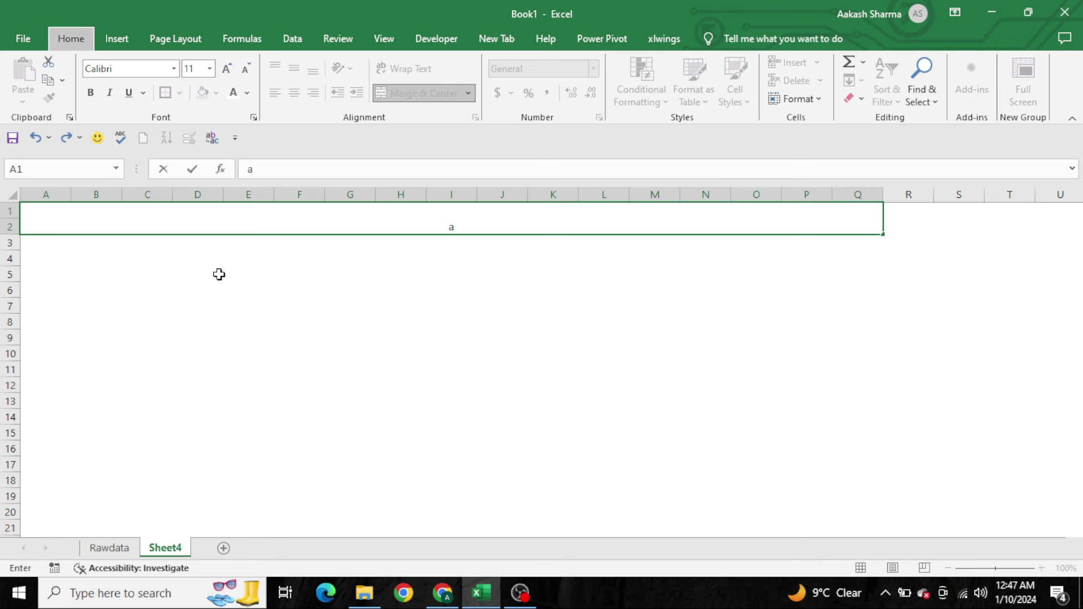
pyautogui.press('Escape')
pyautogui.hotkey('alt', 'h')
pyautogui.press('a')
pyautogui.press('m')
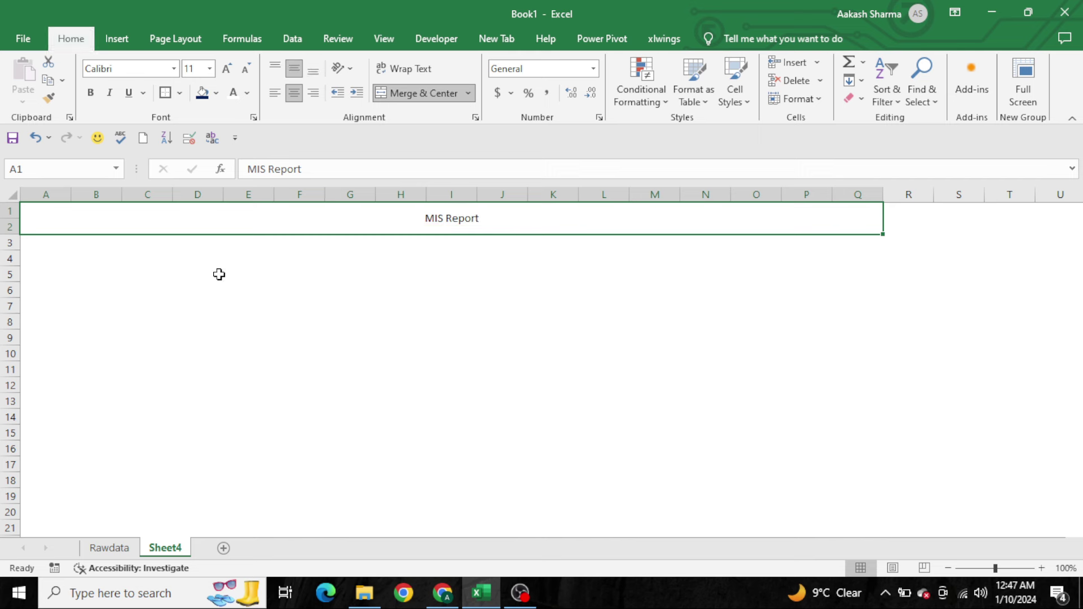
pyautogui.hotkey('ctrl', 'b')
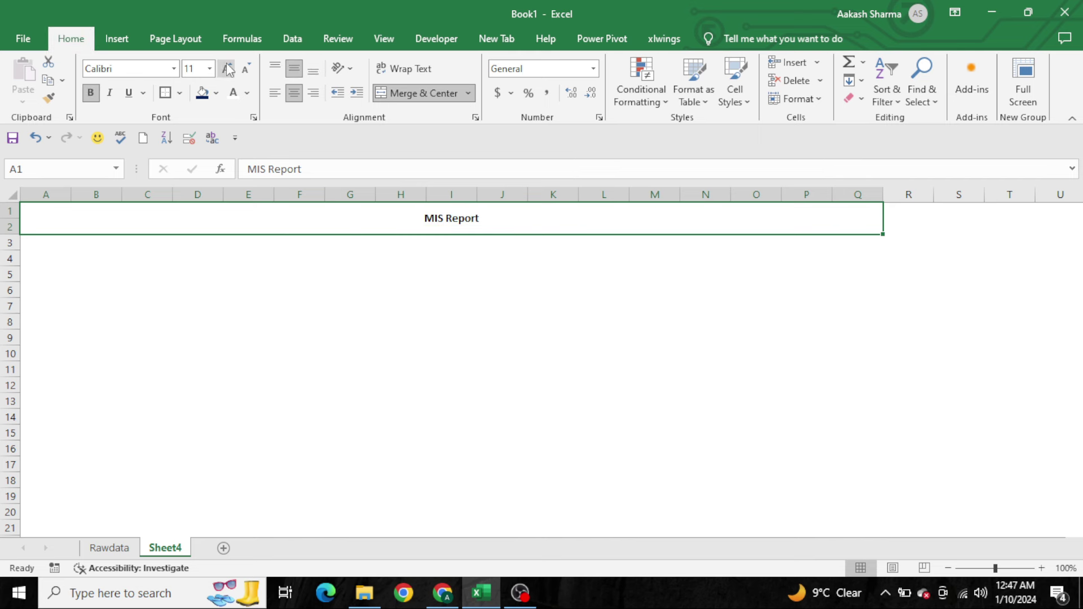
# Raise the title font to 22 pt with dark navy fill and white text
pyautogui.click(228, 69)
pyautogui.click(228, 69)
pyautogui.click(228, 69)
pyautogui.click(228, 69)
pyautogui.click(228, 69)
pyautogui.click(228, 69)
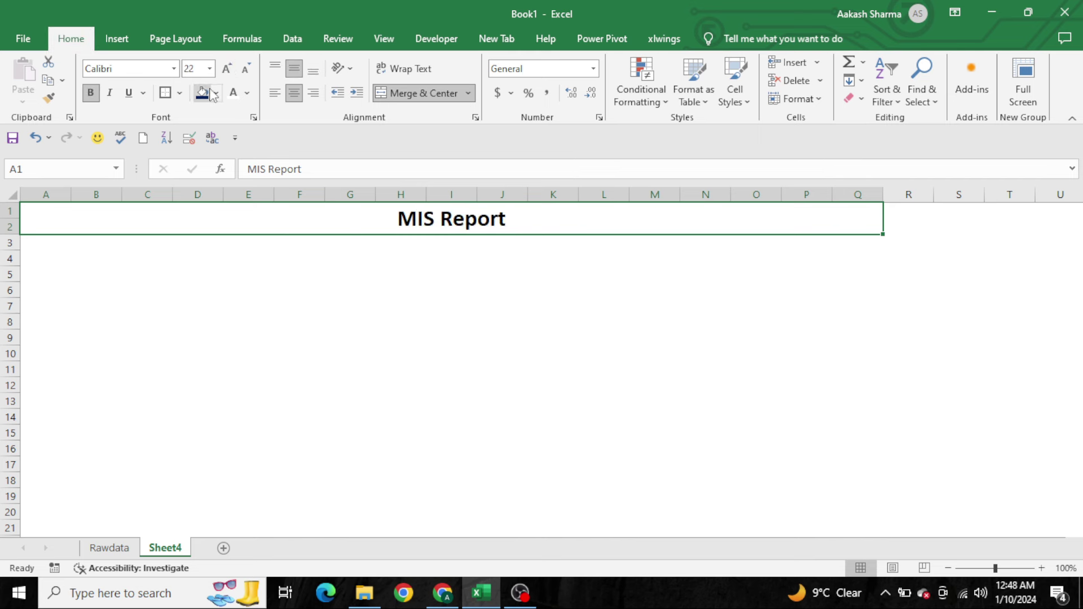
pyautogui.click(206, 96)
pyautogui.click(233, 93)
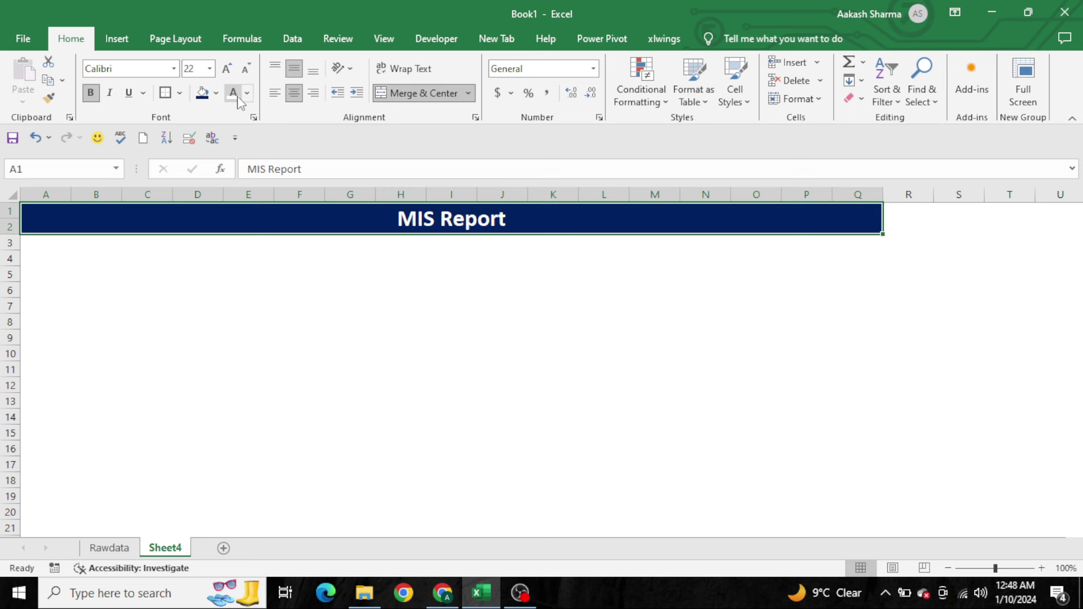
# Select all of row 3 and bring up the View ribbon commands
pyautogui.press('Down')
pyautogui.press('Down')
pyautogui.press('Up')
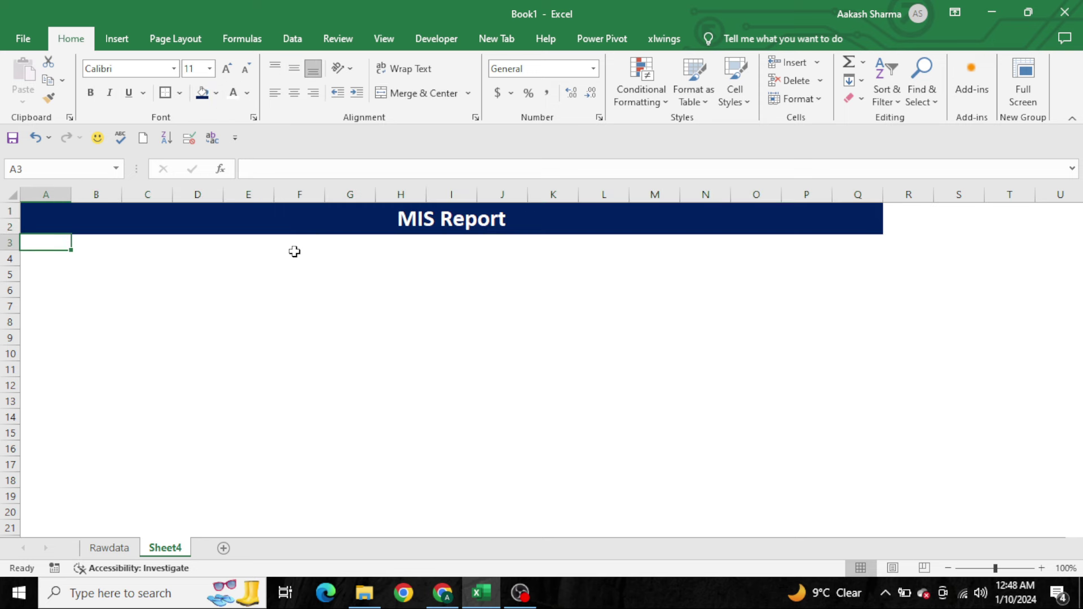
pyautogui.hotkey('shift', 'space')
pyautogui.hotkey('alt', 'w')
# Select A4:C5 and open the merge choices, backing out without merging
pyautogui.press('Down')
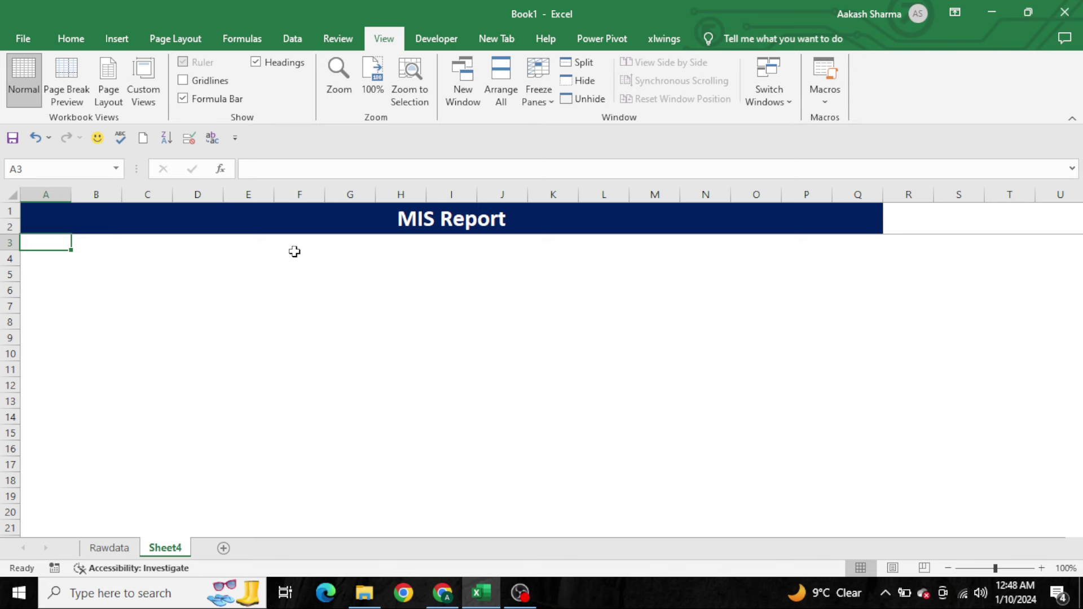
pyautogui.hotkey('shift', 'Down')
pyautogui.hotkey('shift', 'Right')
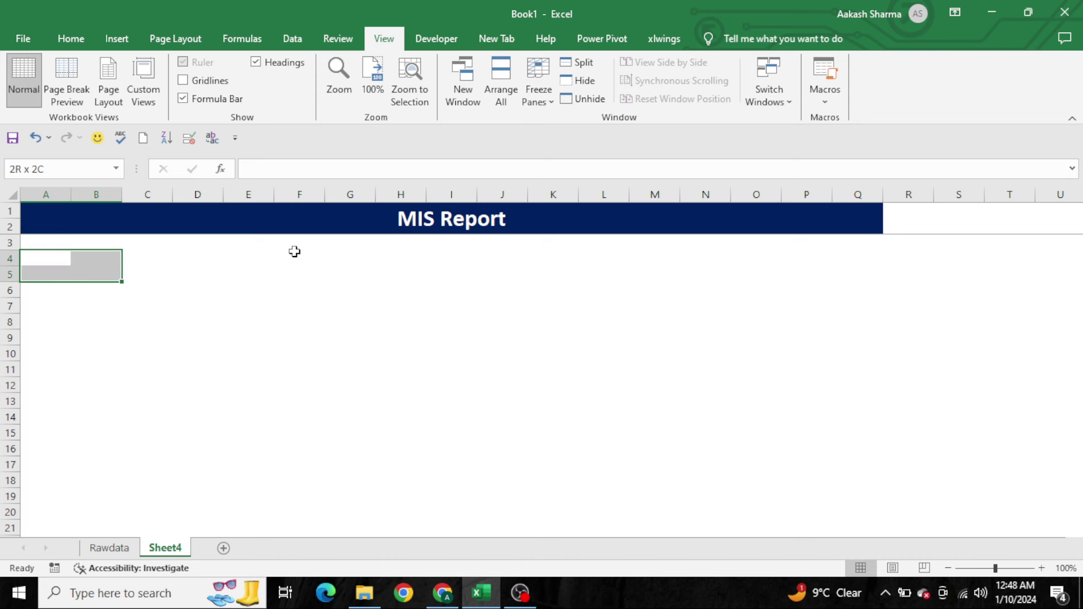
pyautogui.hotkey('shift', 'Right')
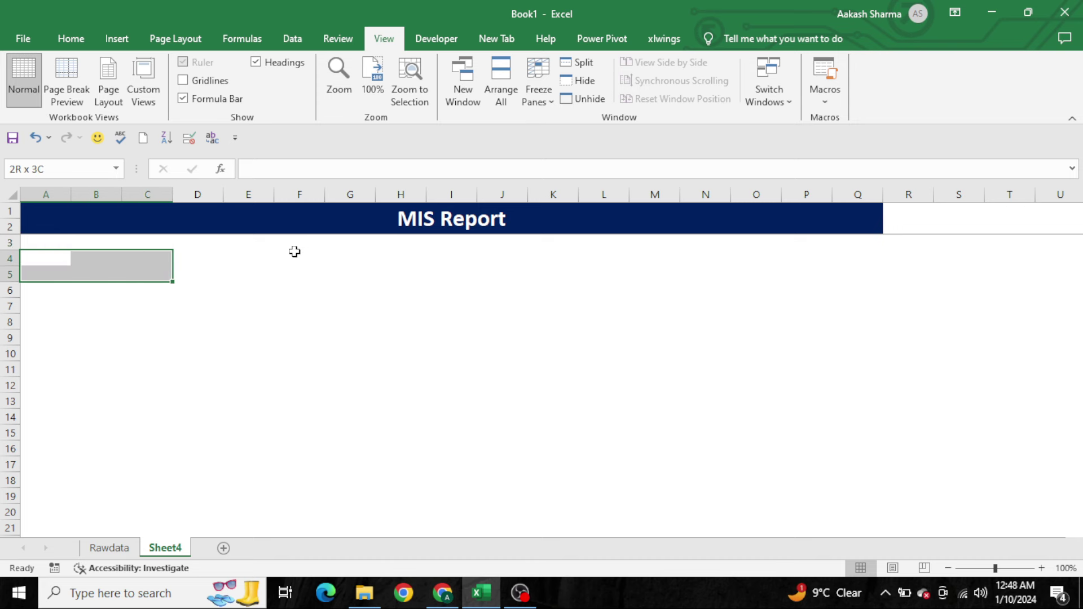
pyautogui.hotkey('alt', 'h')
pyautogui.press('m')
pyautogui.press('Escape')
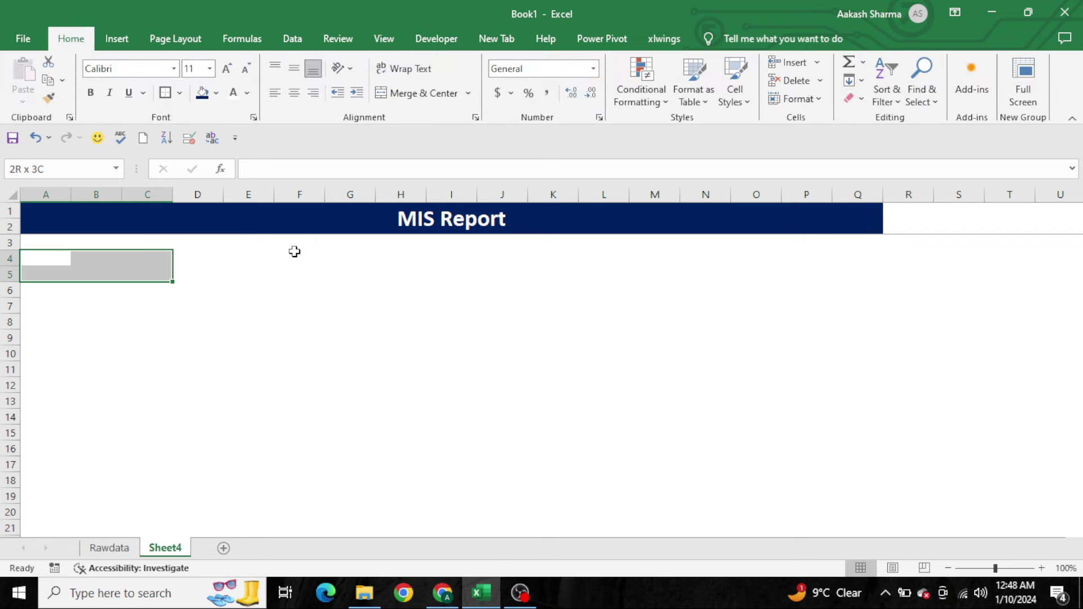
# Copy the Agent column from Rawdata and paste it at Sheet4 A6
pyautogui.hotkey('ctrl', 'pageup')
pyautogui.press('Left')
pyautogui.hotkey('ctrl', 'Left')
pyautogui.hotkey('ctrl', 'shift', 'Down')
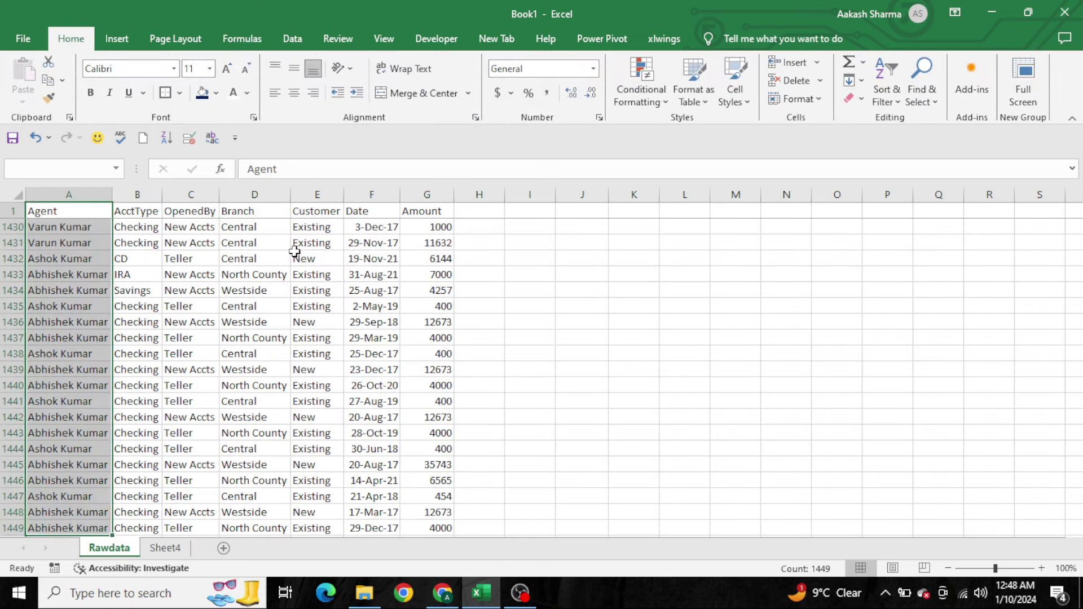
pyautogui.hotkey('ctrl', 'c')
pyautogui.hotkey('ctrl', 'pagedown')
pyautogui.press('Down')
pyautogui.press('Down')
pyautogui.hotkey('ctrl', 'v')
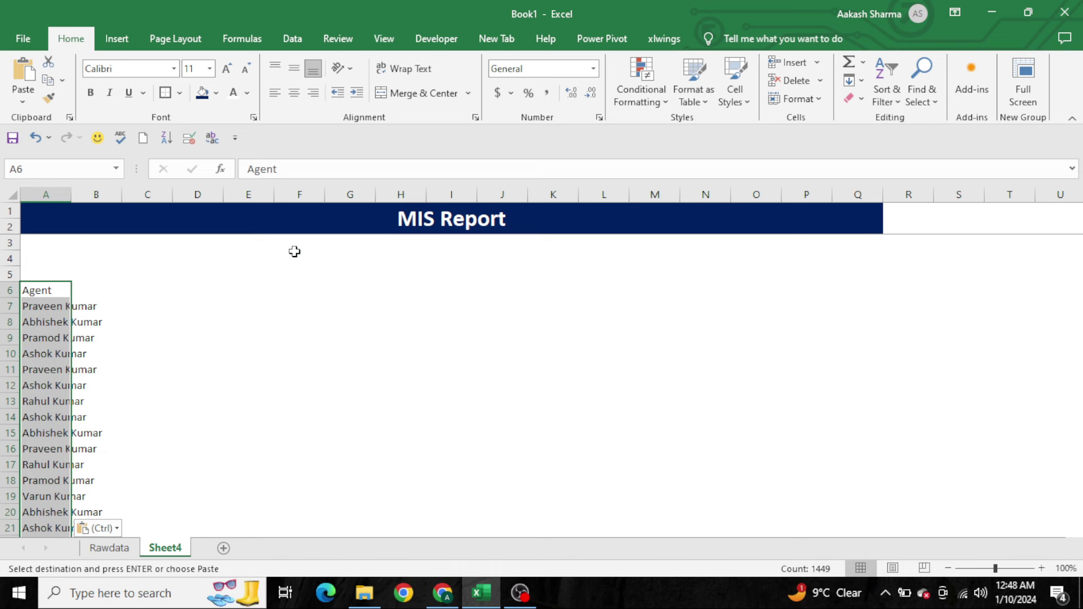
# Remove duplicate agent names with 'My data has headers' checked and select the unique list
pyautogui.hotkey('alt', 'a')
pyautogui.press('m')
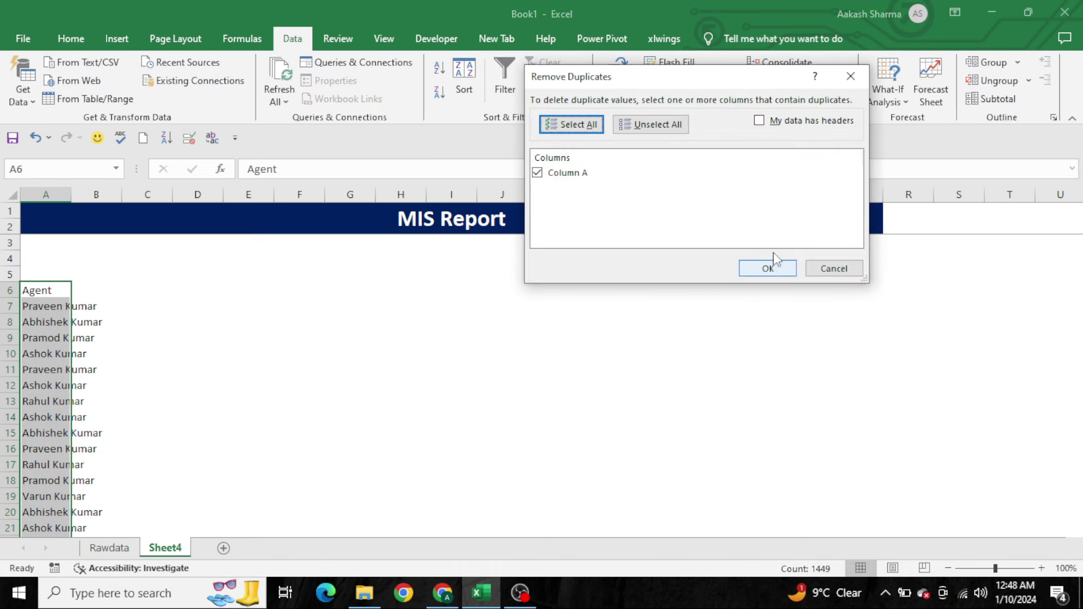
pyautogui.click(786, 127)
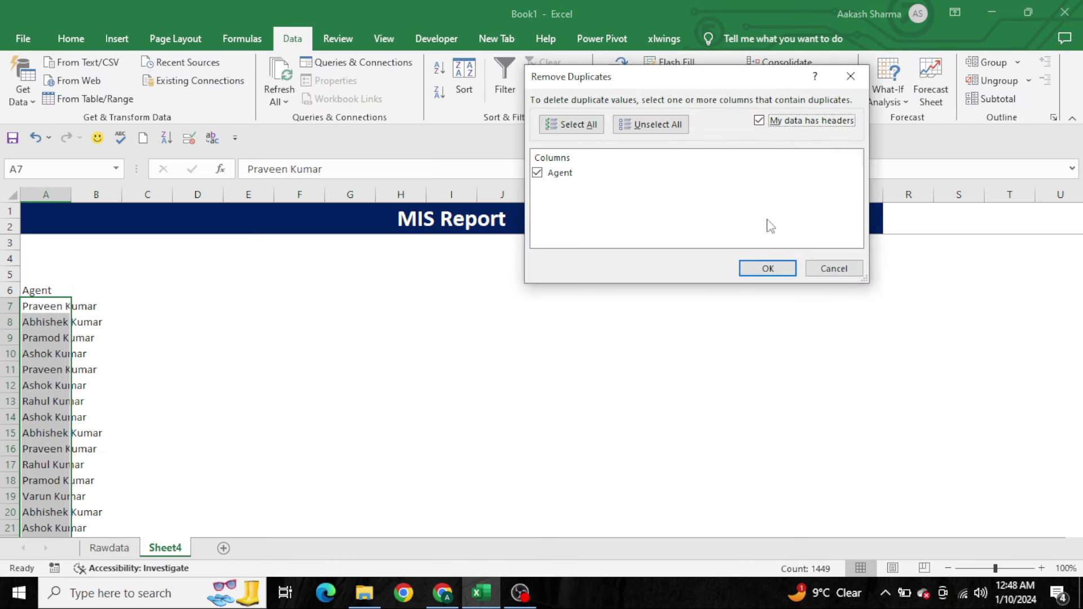
pyautogui.click(759, 269)
pyautogui.press('Return')
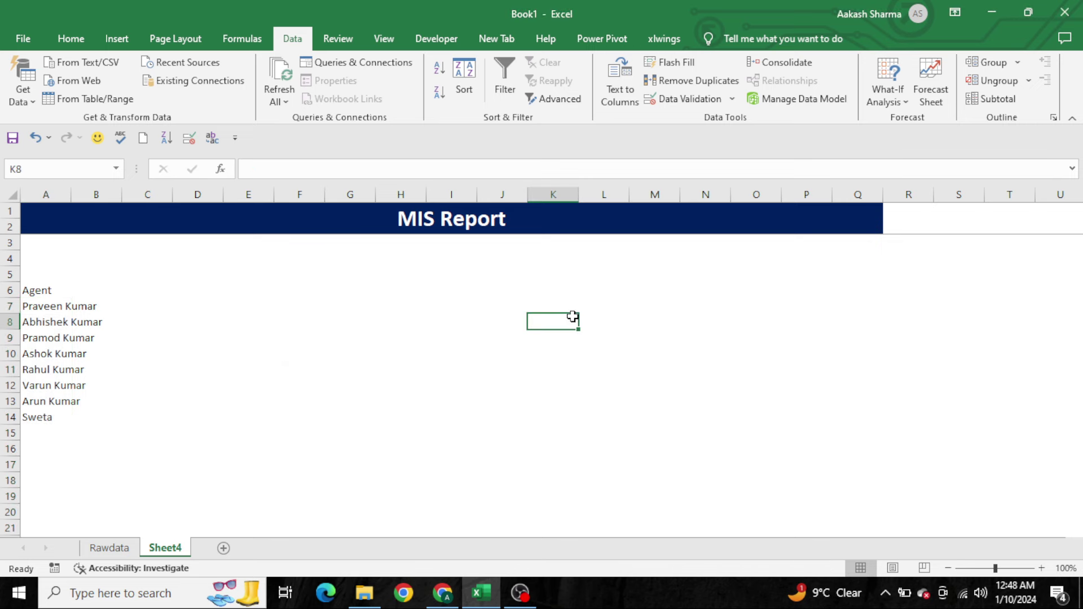
pyautogui.hotkey('ctrl', 'shift', 'Down')
pyautogui.hotkey('alt', 'h')
# AutoFit column A to the agent names
pyautogui.press('o')
pyautogui.press('i')
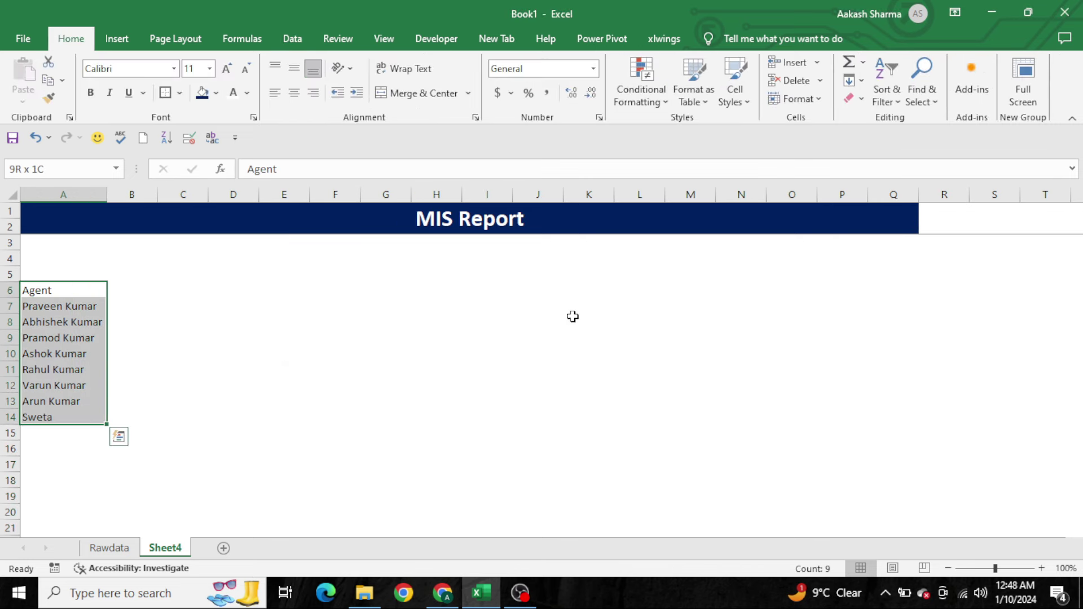
pyautogui.press('Right')
# Copy the AcctType column data from Rawdata and paste it at Sheet4 D6
pyautogui.hotkey('ctrl', 'pageup')
pyautogui.press('Right')
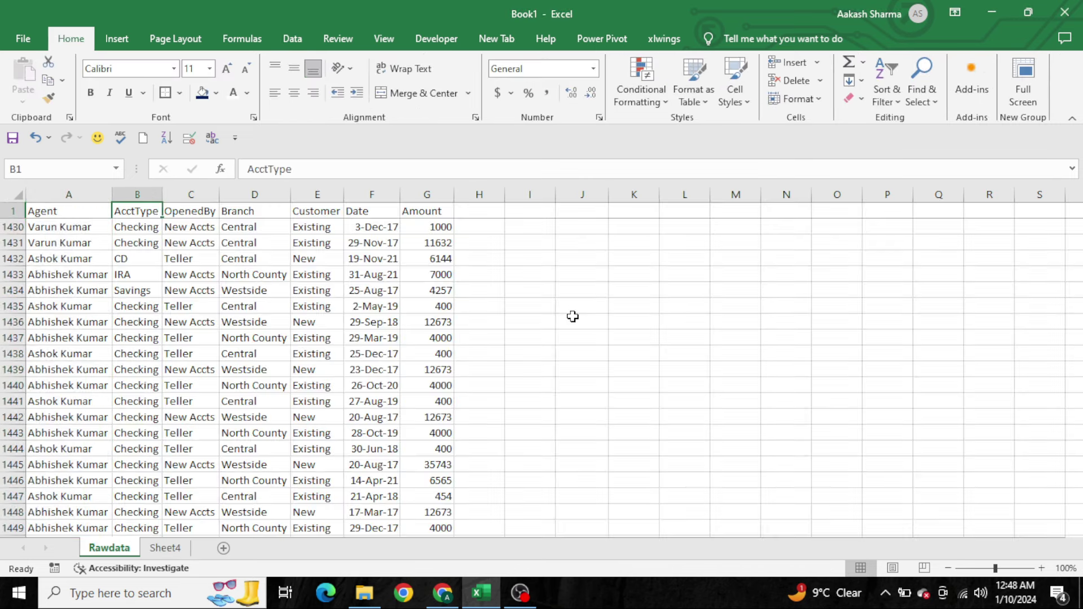
pyautogui.press('Down')
pyautogui.hotkey('ctrl', 'shift', 'Down')
pyautogui.hotkey('ctrl', 'c')
pyautogui.hotkey('ctrl', 'pagedown')
pyautogui.press('Right')
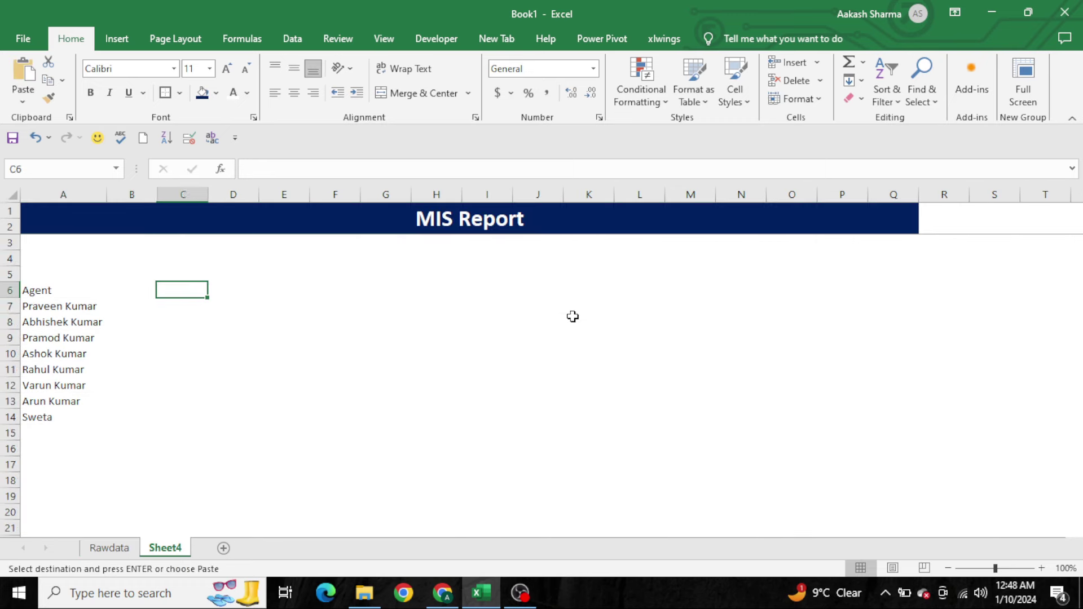
pyautogui.press('Right')
pyautogui.hotkey('ctrl', 'v')
# Remove duplicate account types and copy the four unique values
pyautogui.hotkey('alt', 'a')
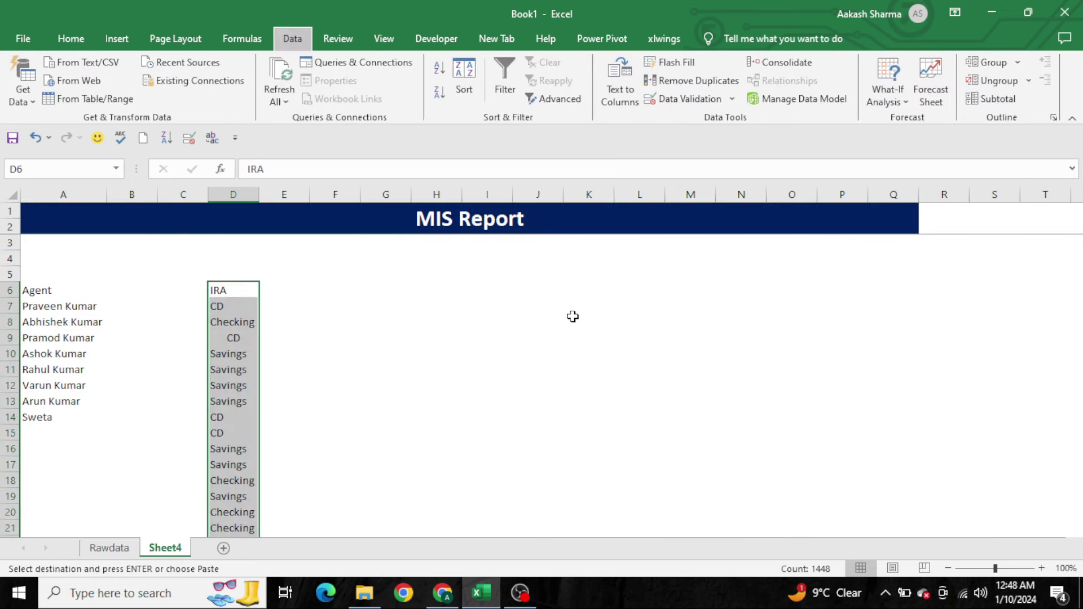
pyautogui.press('m')
pyautogui.click(778, 270)
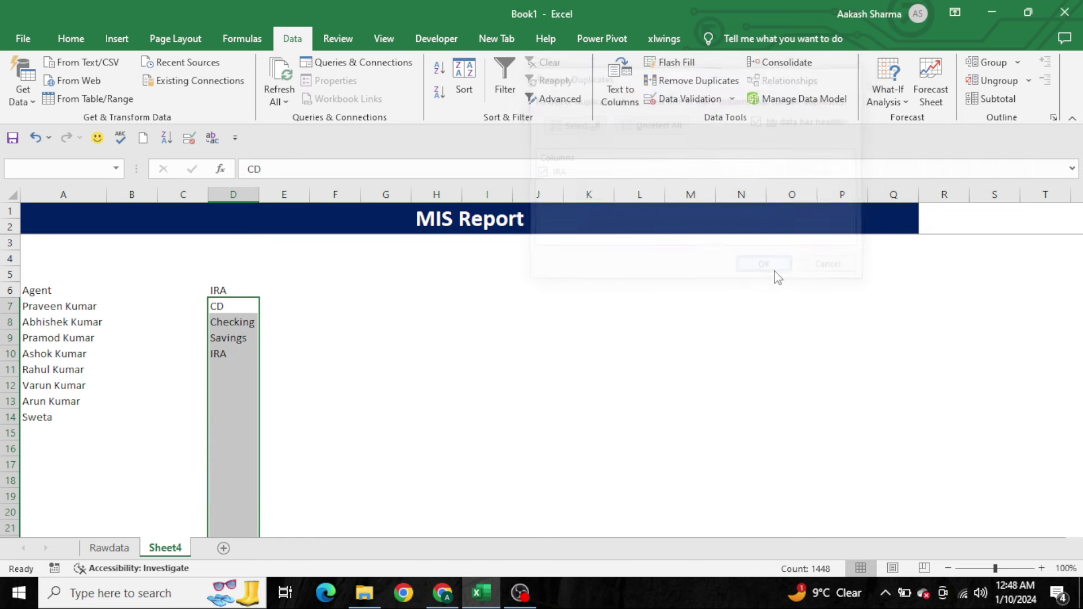
pyautogui.press('Return')
pyautogui.hotkey('ctrl', 'Left')
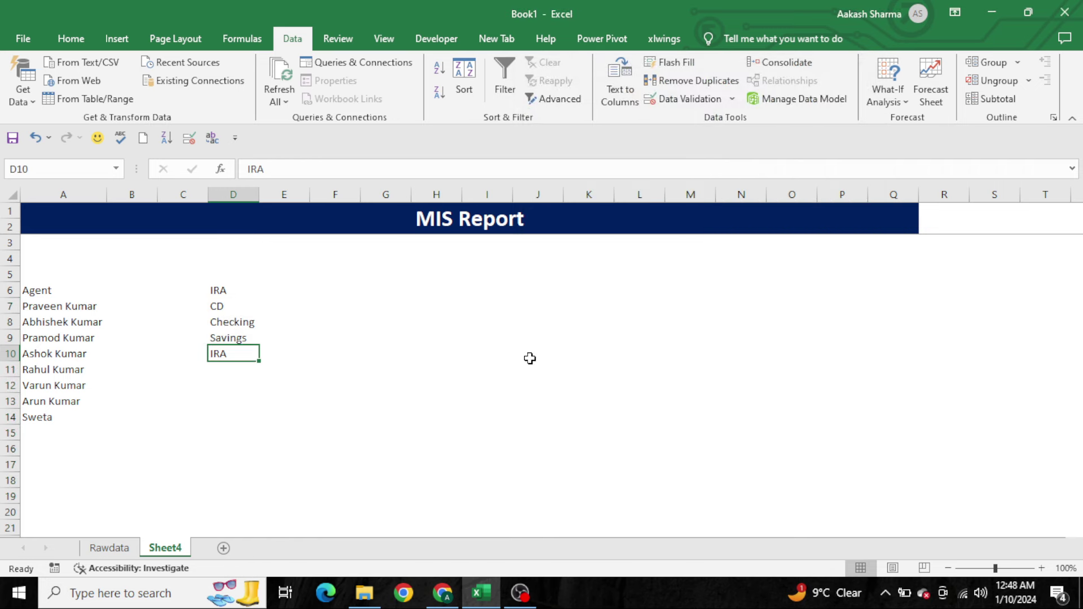
pyautogui.press('Up')
pyautogui.press('Up')
pyautogui.press('Up')
pyautogui.hotkey('ctrl', 'shift', 'Down')
pyautogui.hotkey('ctrl', 'c')
# Paste Special the account types into B6 as values, transposed across the row
pyautogui.press('Up')
pyautogui.press('Left')
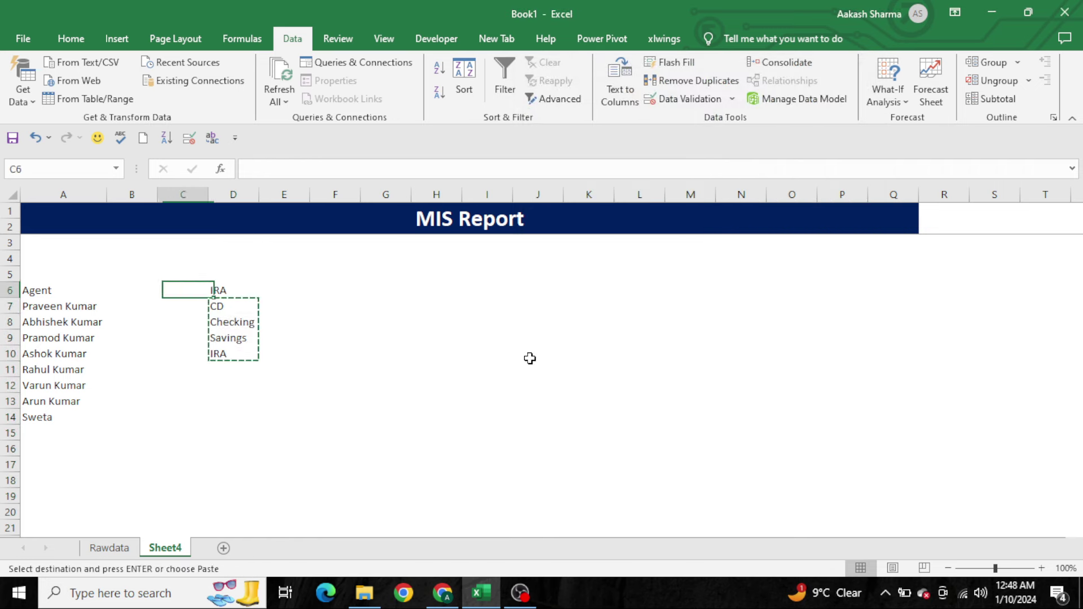
pyautogui.press('Left')
pyautogui.press('Left')
pyautogui.press('Right')
pyautogui.hotkey('ctrl', 'alt', 'v')
pyautogui.press('v')
pyautogui.press('e')
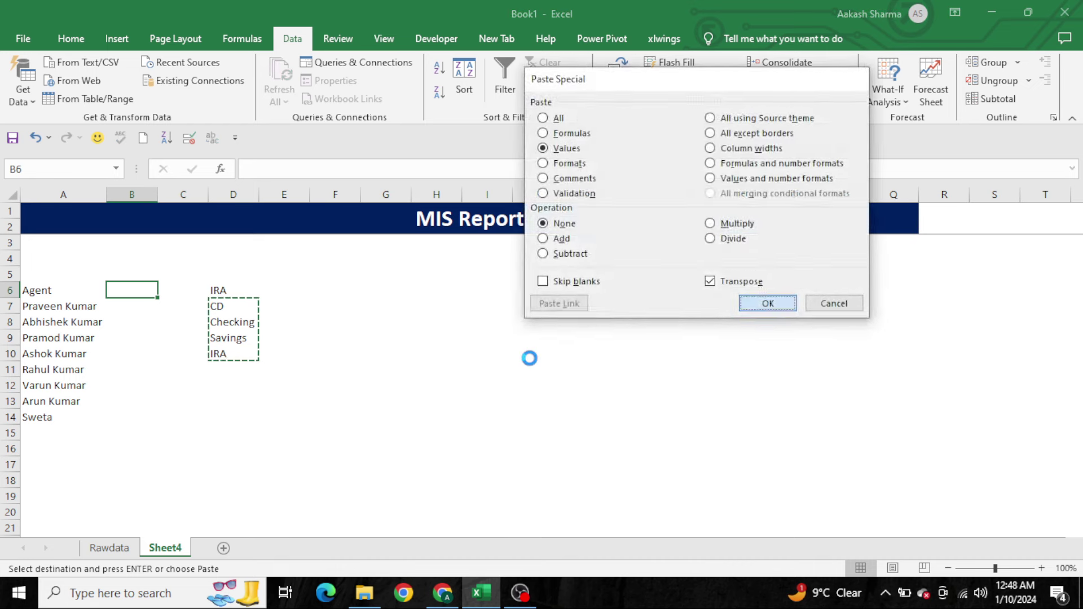
pyautogui.press('Return')
pyautogui.press('Down')
# Clear the leftover helper list D7:D10 and select the B6:E6 headers
pyautogui.press('Right')
pyautogui.press('Right')
pyautogui.hotkey('ctrl', 'shift', 'Down')
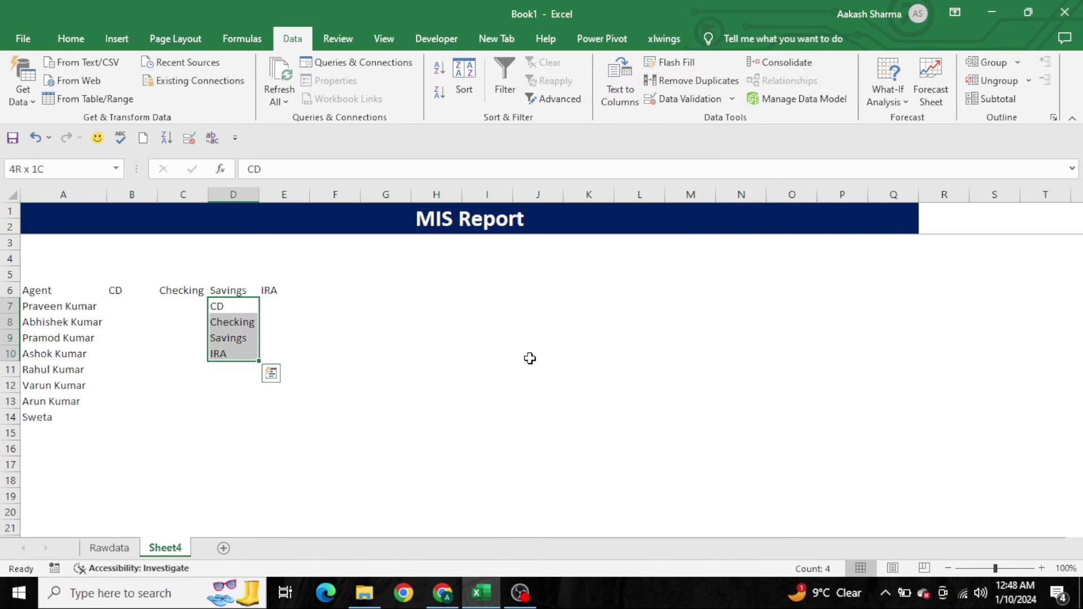
pyautogui.press('Delete')
pyautogui.press('Left')
pyautogui.press('Up')
pyautogui.press('Left')
pyautogui.hotkey('ctrl', 'shift', 'Right')
# Set the width of columns B to E to 10
pyautogui.hotkey('alt', 'h')
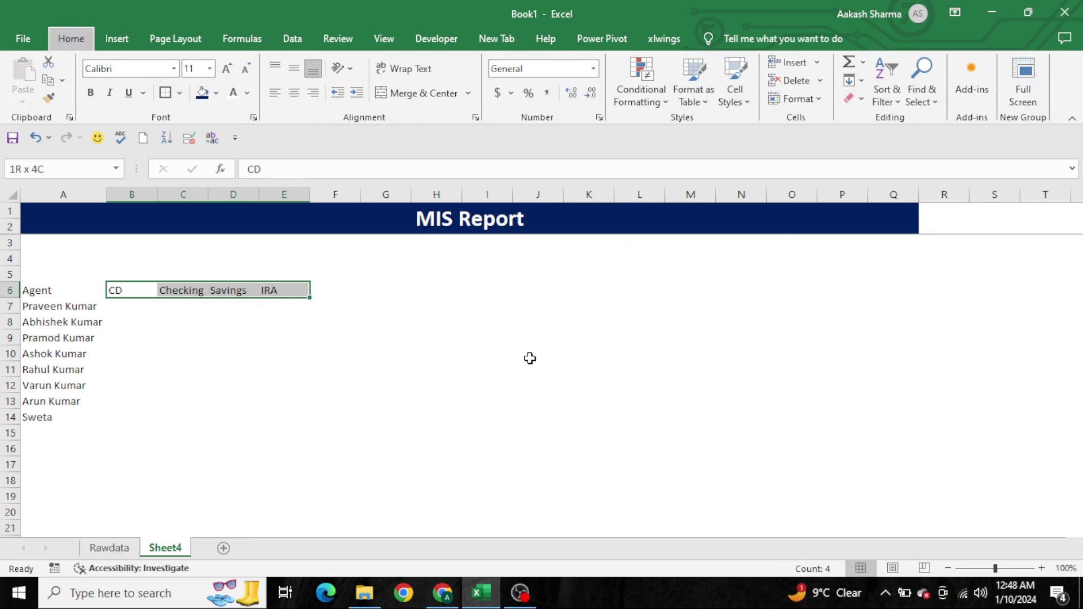
pyautogui.press('w')
pyautogui.hotkey('alt', 'h')
pyautogui.write('ow')
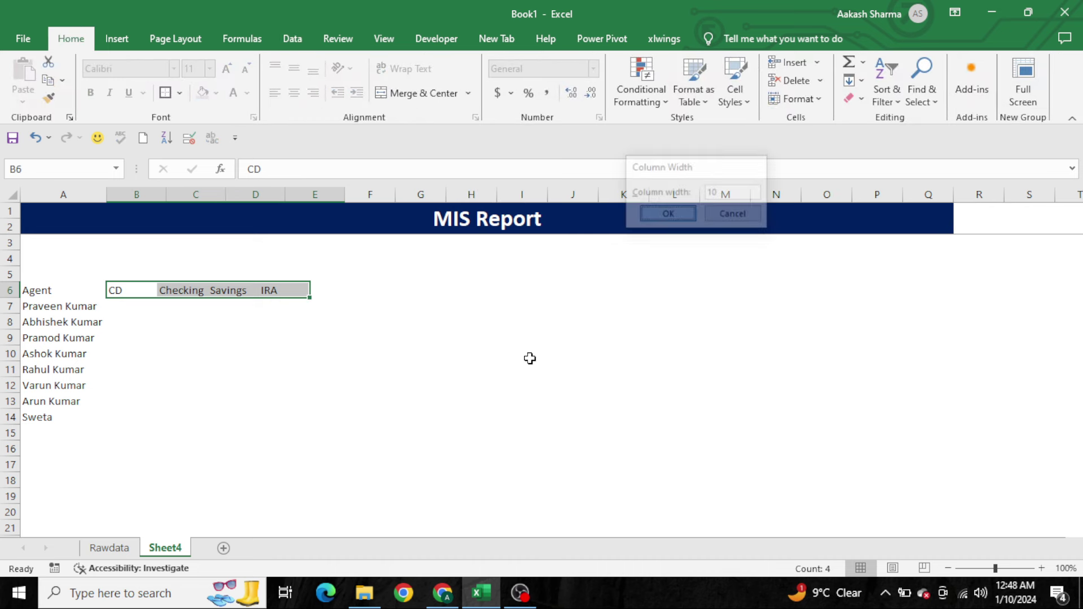
pyautogui.write('10')
pyautogui.press('Return')
# Centre the account-type headers in B6:E6
pyautogui.press('Left')
pyautogui.hotkey('ctrl', 'shift', 'Right')
pyautogui.press('Right')
pyautogui.hotkey('ctrl', 'shift', 'Right')
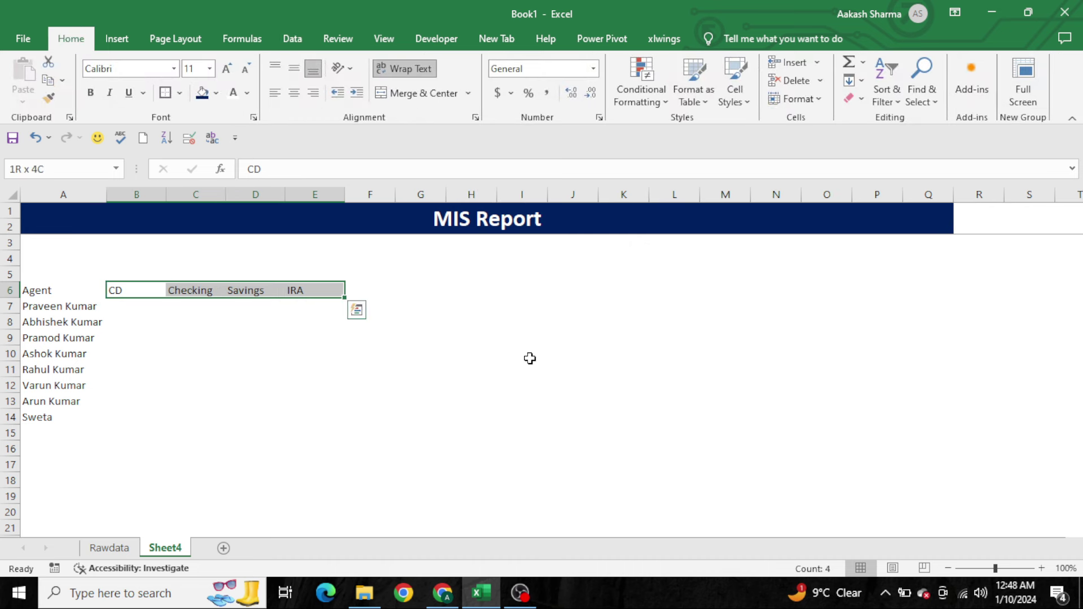
pyautogui.hotkey('alt', 'h')
pyautogui.press('a')
pyautogui.press('c')
# Put a thick box border around the agent table A6:E14
pyautogui.press('Left')
pyautogui.hotkey('ctrl', 'a')
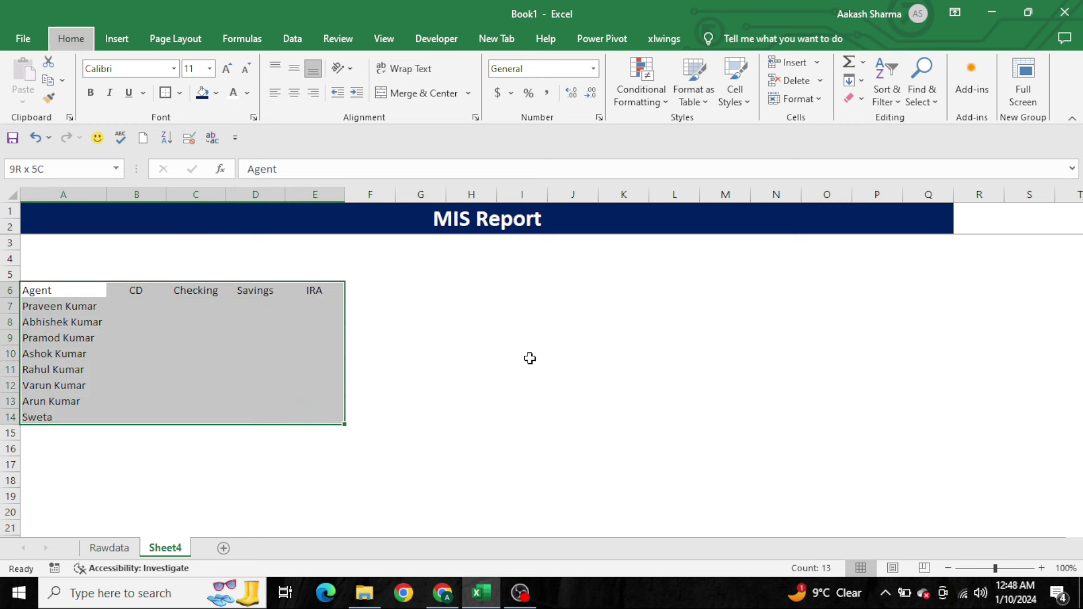
pyautogui.hotkey('alt', 'h')
pyautogui.press('b')
pyautogui.press('a')
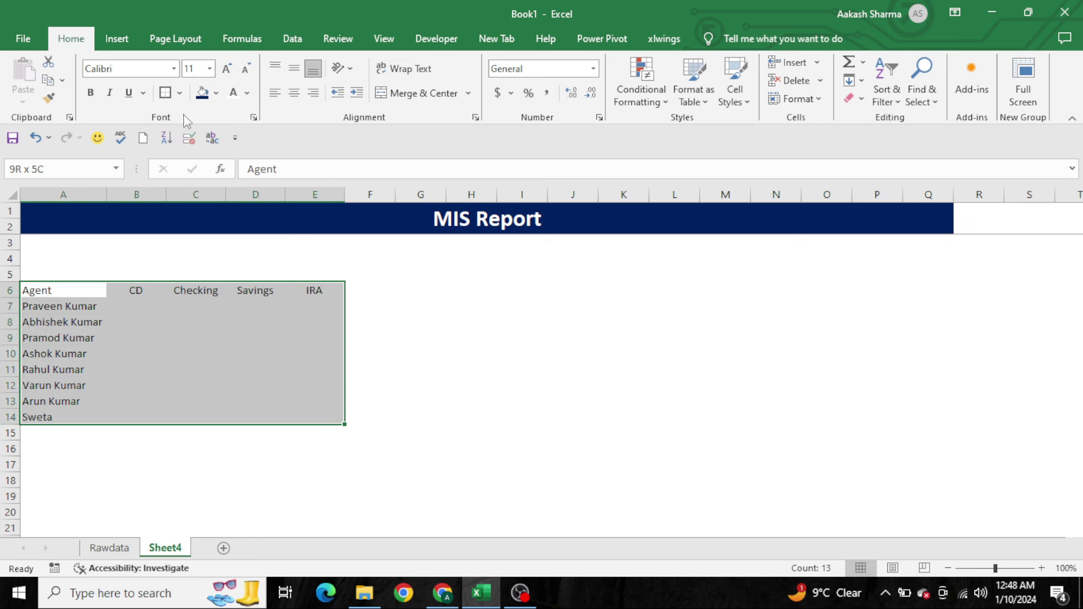
pyautogui.click(164, 90)
# Add a border below header row 6 and to the right of column A
pyautogui.hotkey('ctrl', 'shift', 'Right')
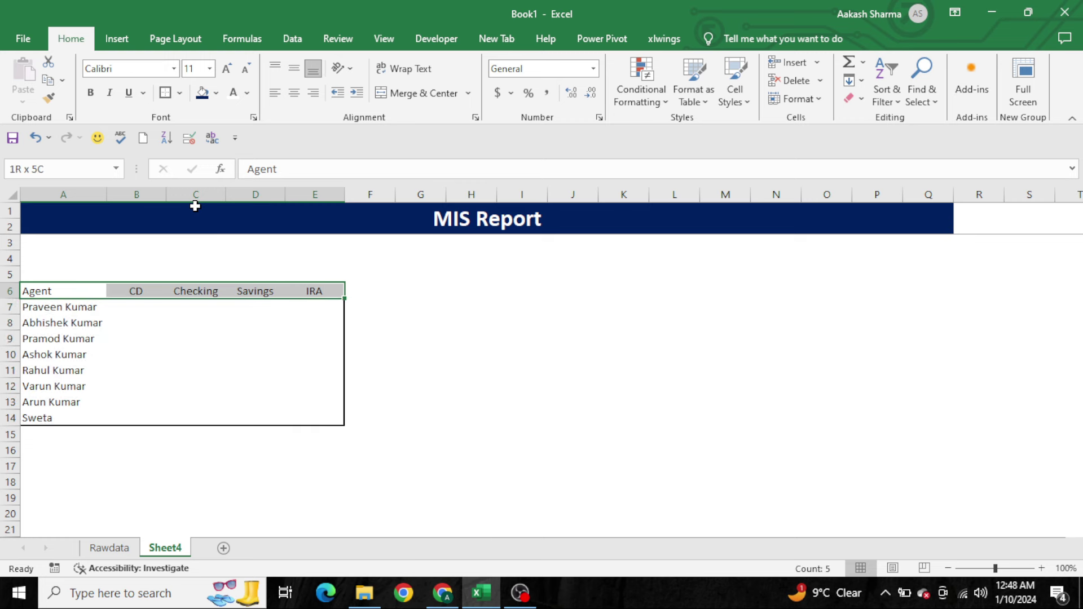
pyautogui.hotkey('alt', 'h')
pyautogui.press('b')
pyautogui.press('s')
pyautogui.hotkey('shift', 'Left')
pyautogui.hotkey('shift', 'Left')
pyautogui.hotkey('shift', 'Left')
pyautogui.hotkey('ctrl', 'shift', 'Down')
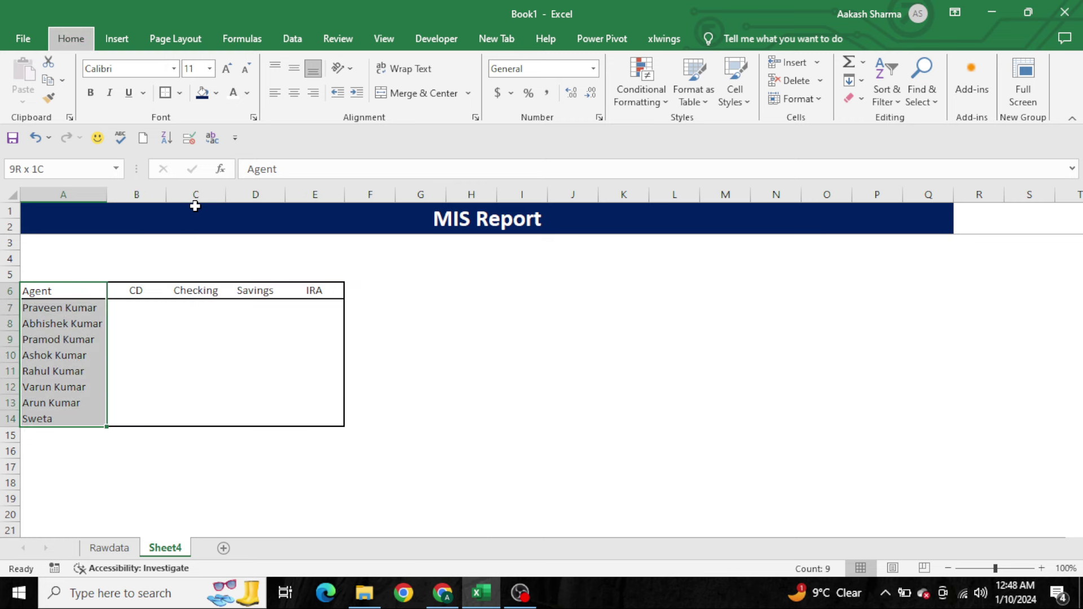
# Fill the header row A6:E6 dark navy with white font
pyautogui.hotkey('ctrl', 'shift', 'Up')
pyautogui.hotkey('ctrl', 'shift', 'Right')
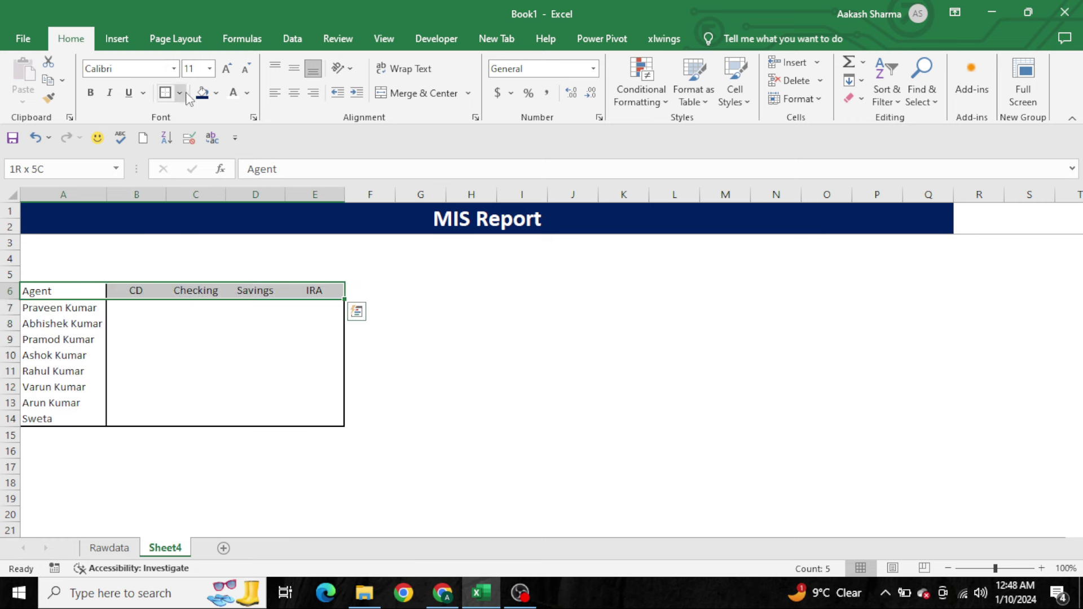
pyautogui.click(202, 94)
pyautogui.click(233, 93)
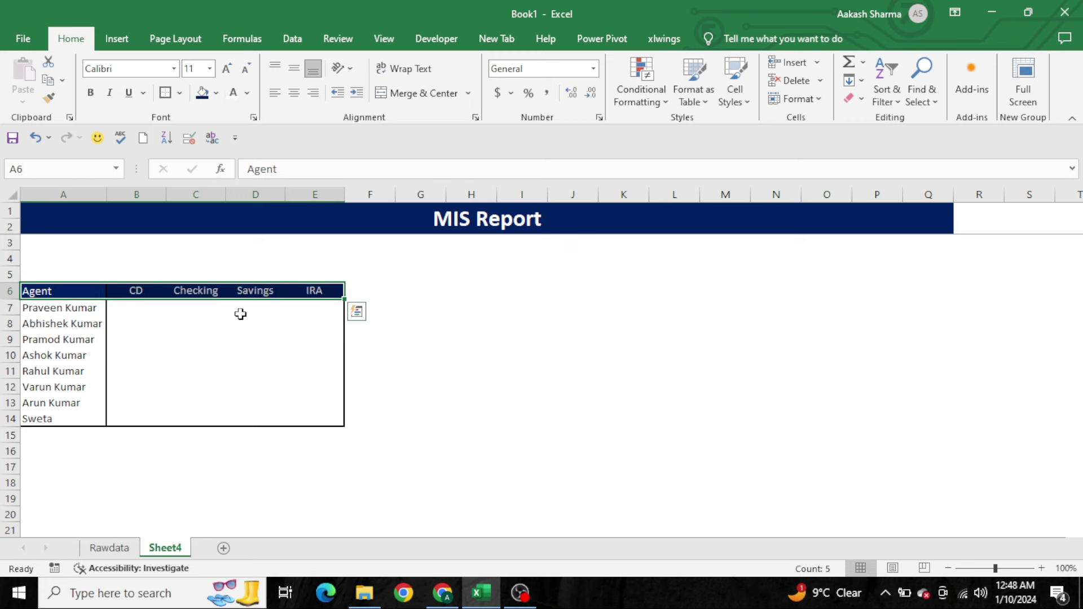
pyautogui.click(240, 316)
pyautogui.hotkey('ctrl', 'Left')
pyautogui.press('Up')
pyautogui.hotkey('ctrl', 'shift', 'Down')
pyautogui.hotkey('shift', 'Right')
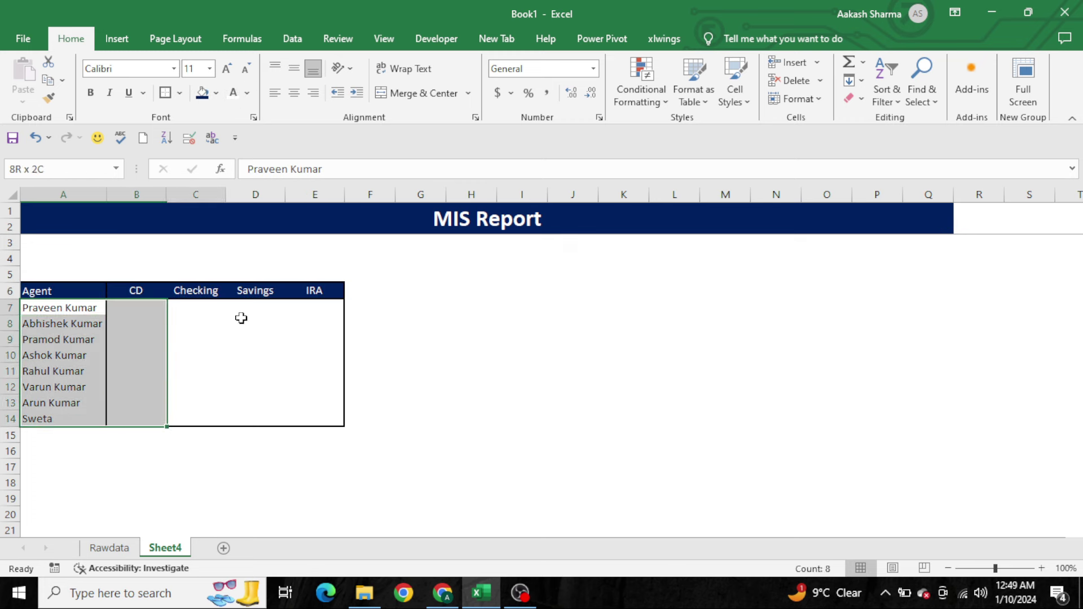
pyautogui.hotkey('shift', 'Right')
pyautogui.hotkey('shift', 'Right')
pyautogui.hotkey('shift', 'Right')
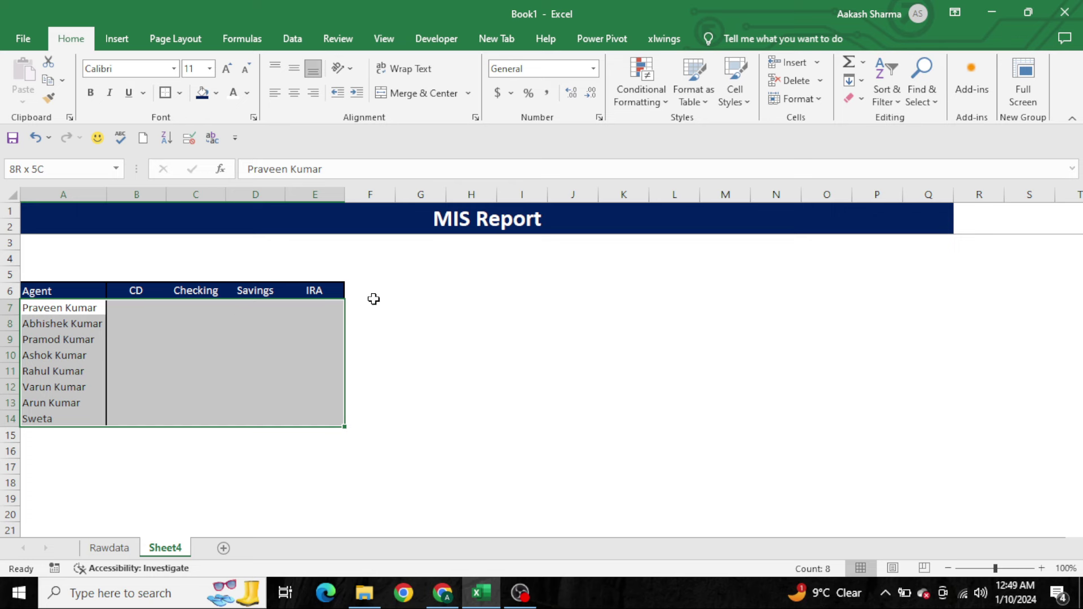
# Apply coloured dotted inside horizontal borders to the table through Format Cells
pyautogui.hotkey('ctrl', '1')
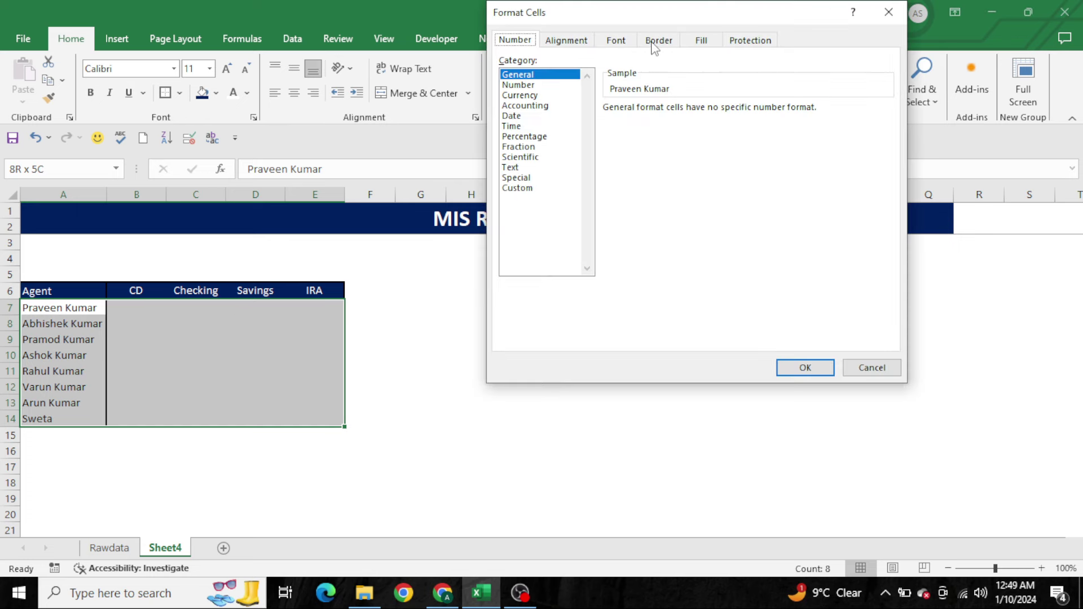
pyautogui.click(656, 41)
pyautogui.click(534, 105)
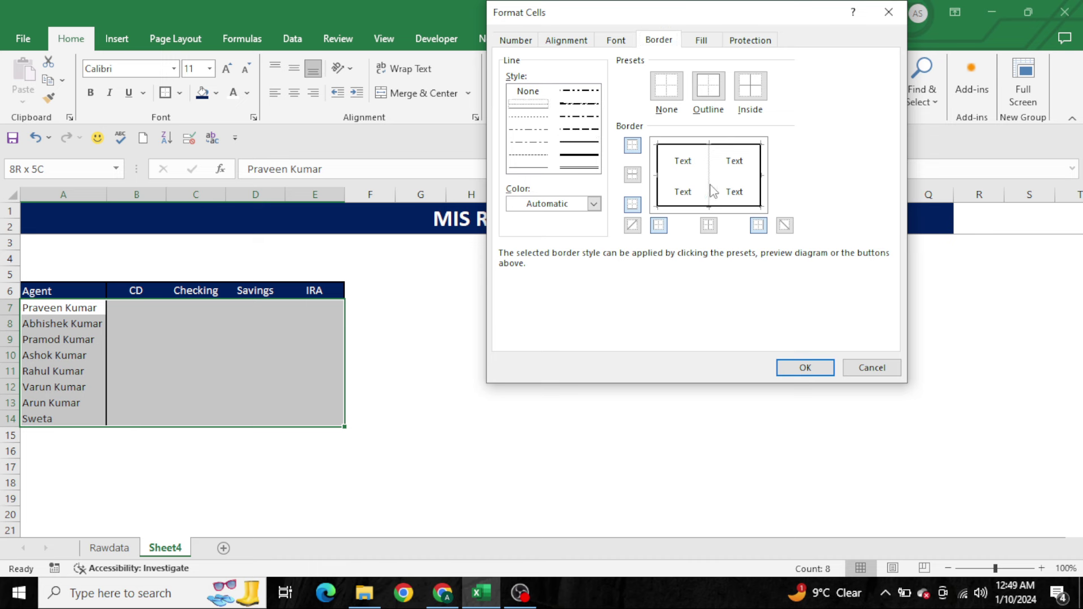
pyautogui.click(688, 176)
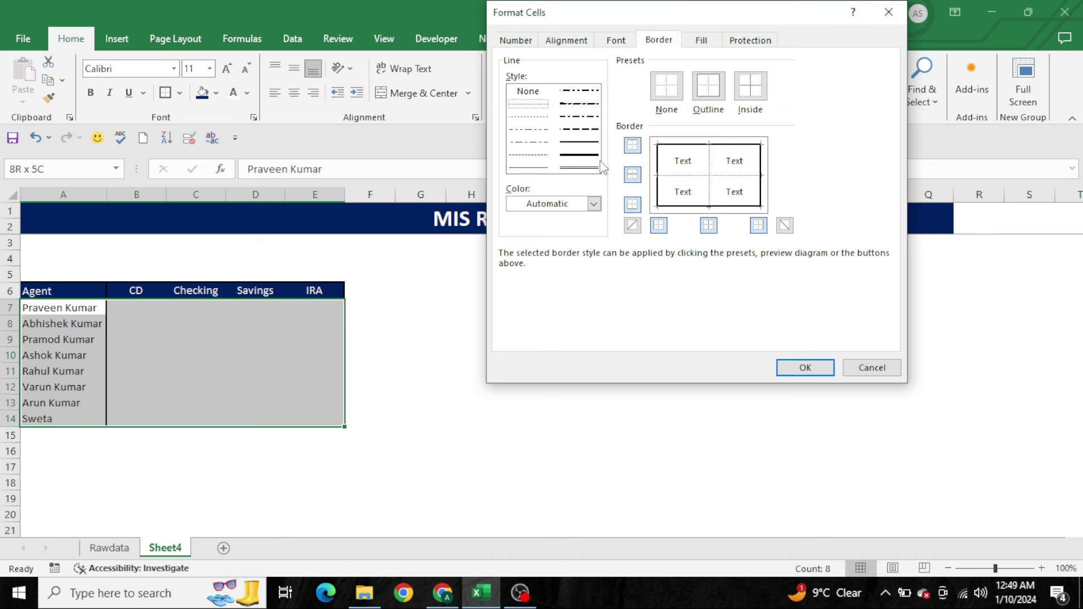
pyautogui.click(573, 210)
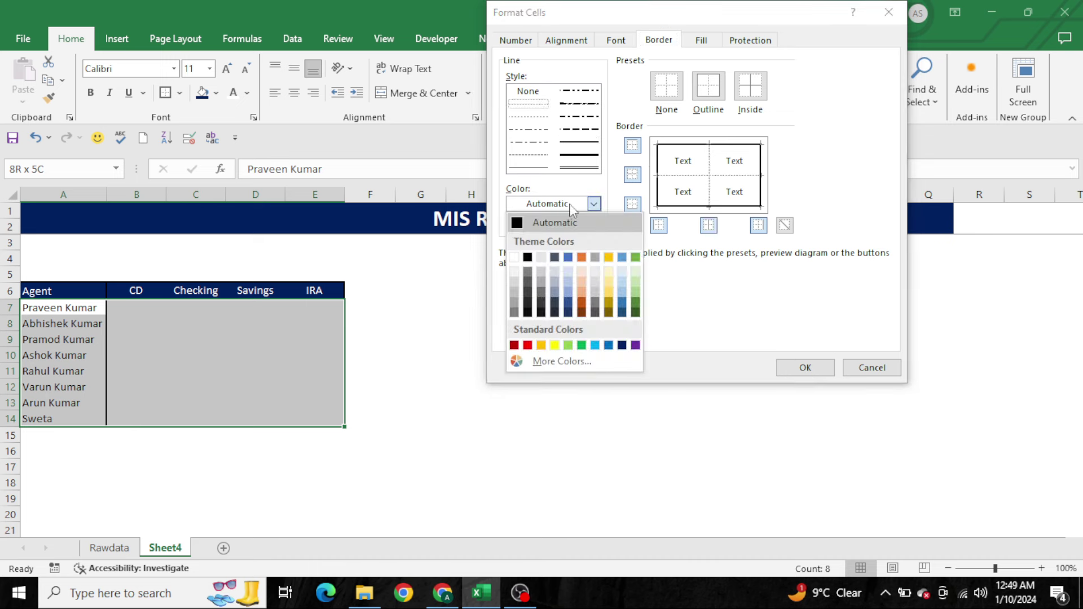
pyautogui.click(622, 305)
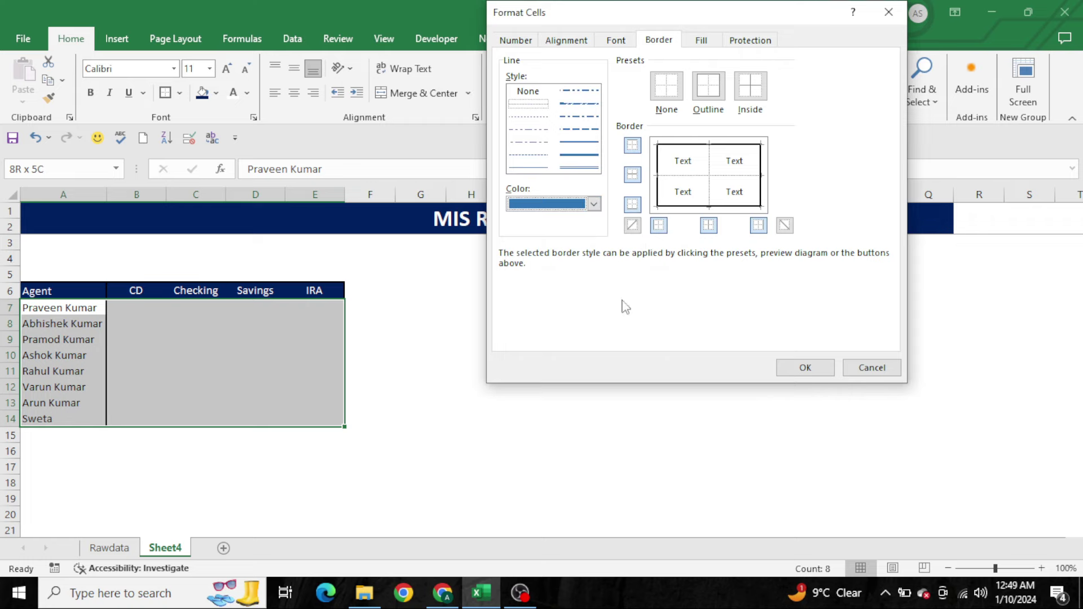
pyautogui.click(794, 368)
pyautogui.click(613, 355)
# Reselect the agent table A6:E14 and undo the dotted border formatting
pyautogui.hotkey('ctrl', 'Left')
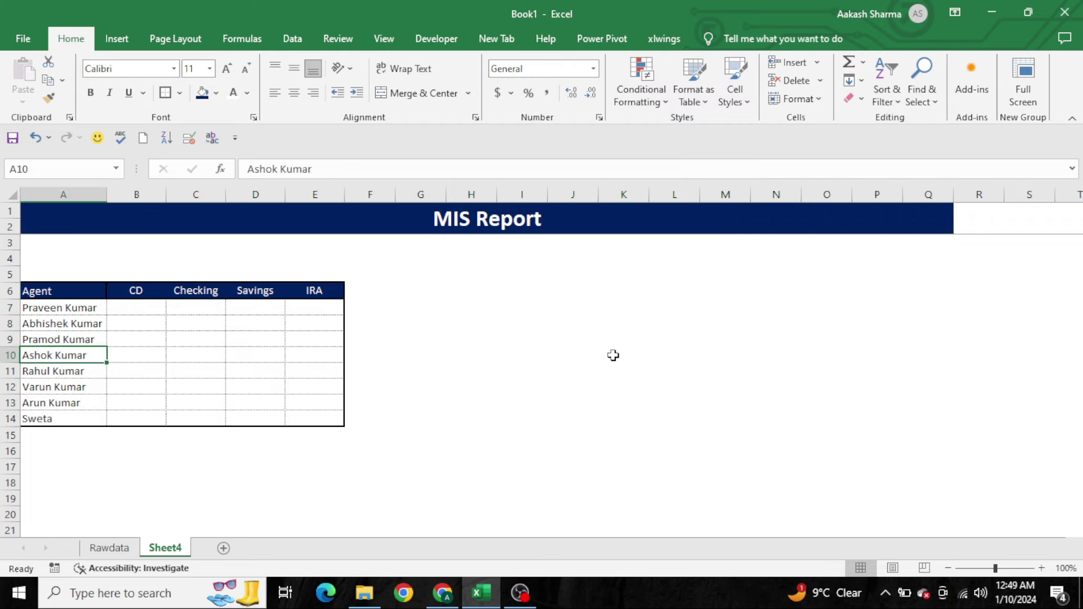
pyautogui.press('Up')
pyautogui.press('Up')
pyautogui.press('Up')
pyautogui.press('Up')
pyautogui.hotkey('ctrl', 'shift', 'Down')
pyautogui.hotkey('ctrl', 'shift', 'Right')
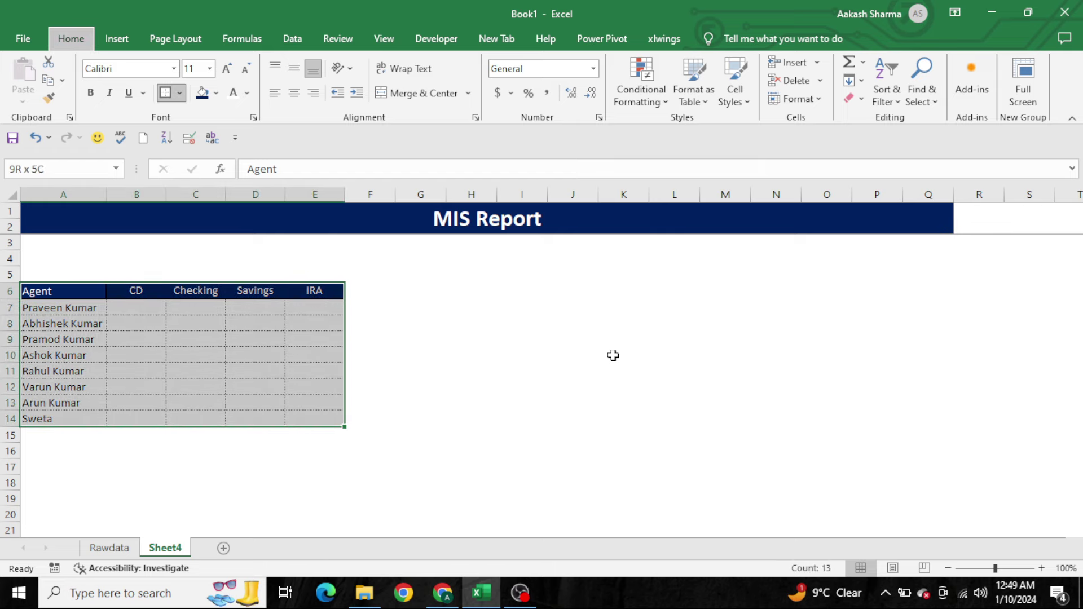
pyautogui.hotkey('ctrl', 'z')
# Give A6:E14 dark blue dotted inside and outline borders on every edge
pyautogui.hotkey('ctrl', 'shift', 'Right')
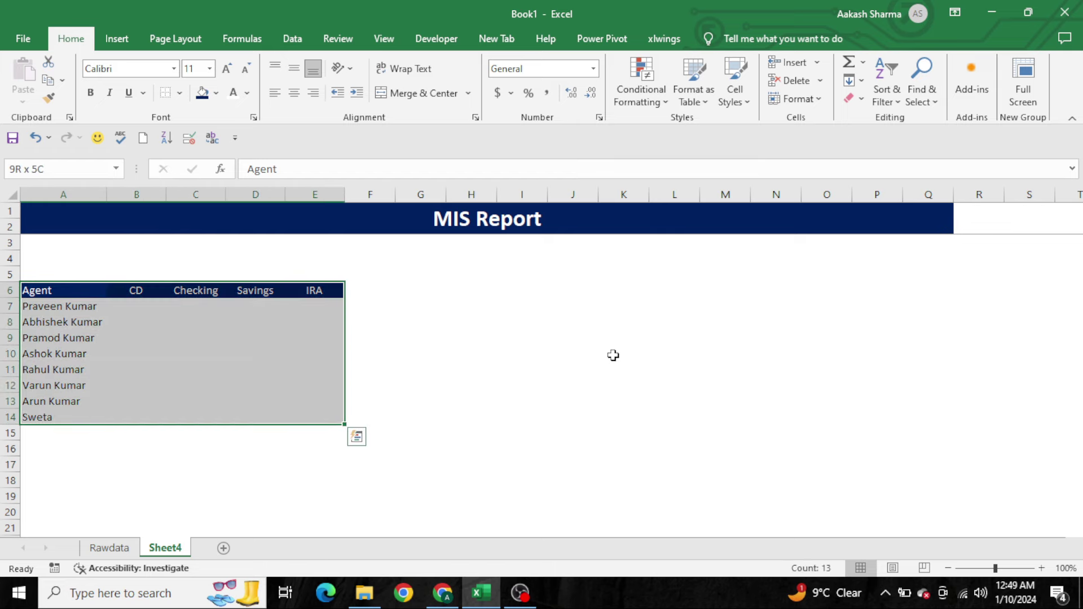
pyautogui.hotkey('ctrl', '1')
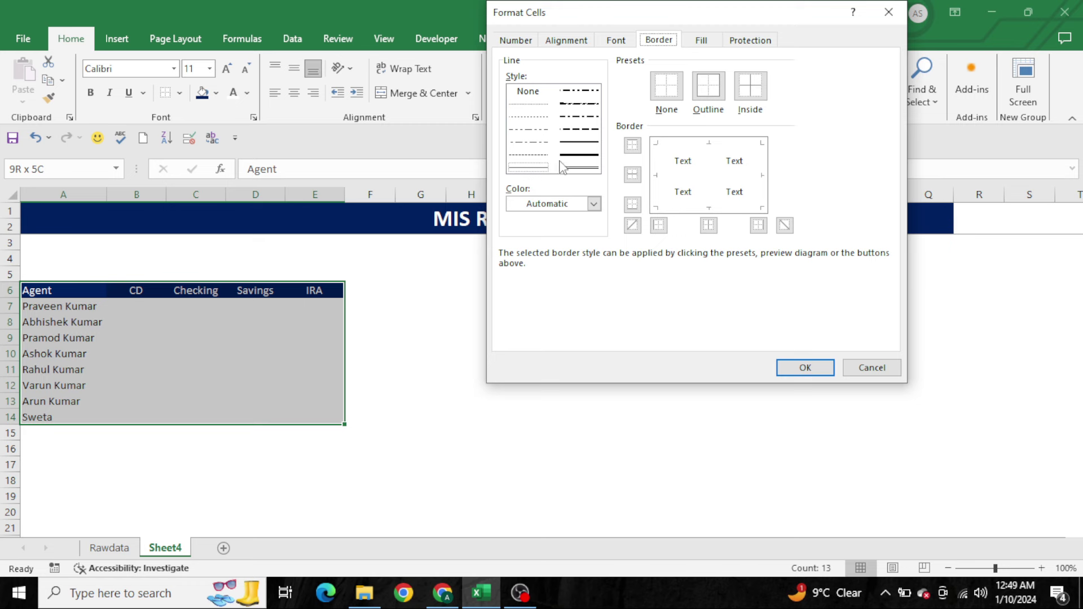
pyautogui.click(519, 105)
pyautogui.click(702, 185)
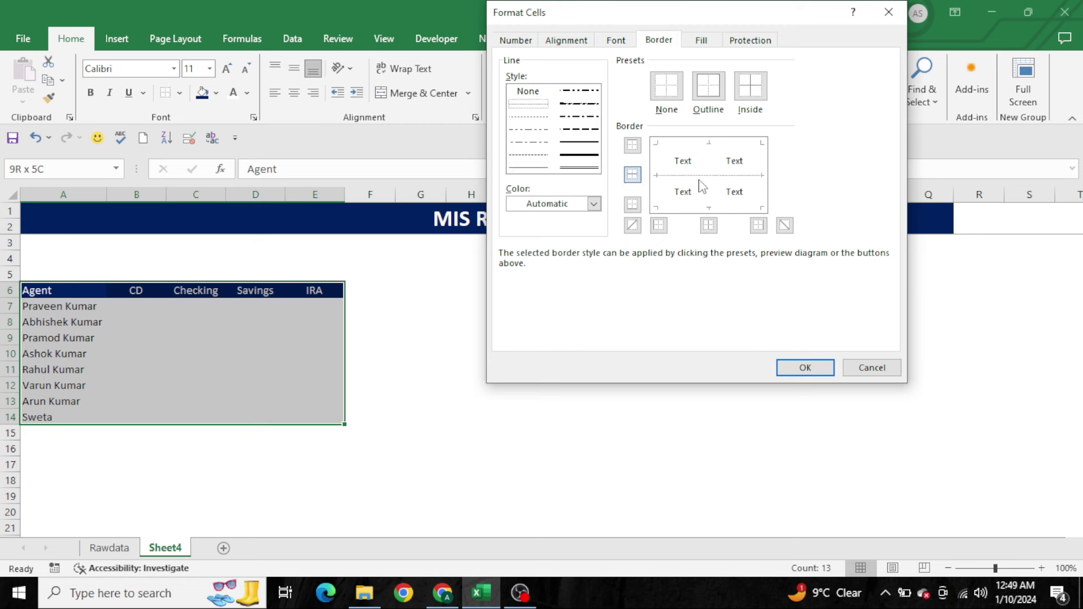
pyautogui.click(710, 170)
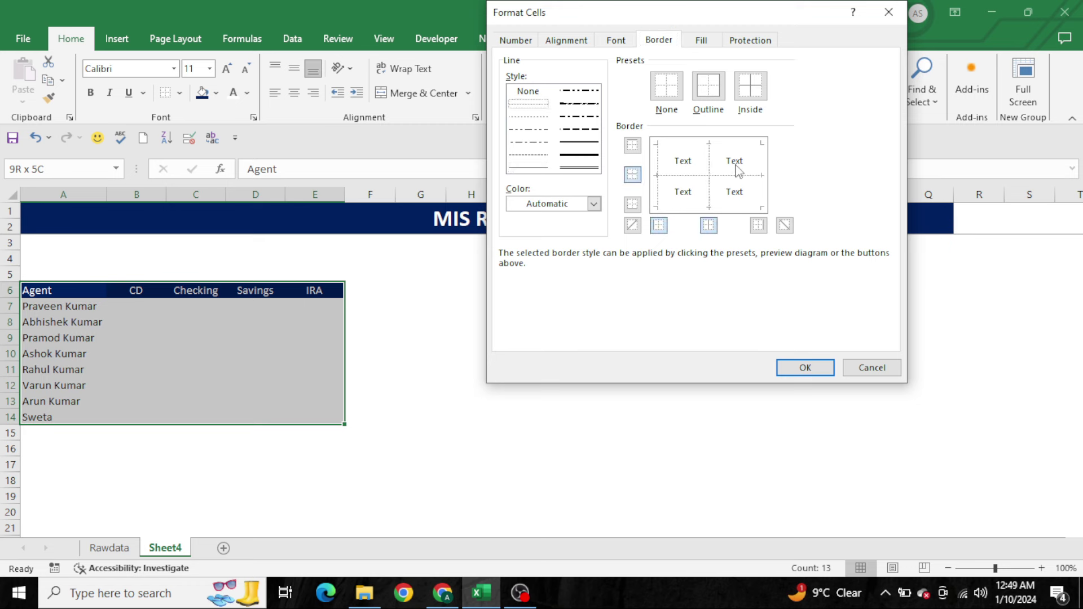
pyautogui.click(759, 169)
pyautogui.click(736, 144)
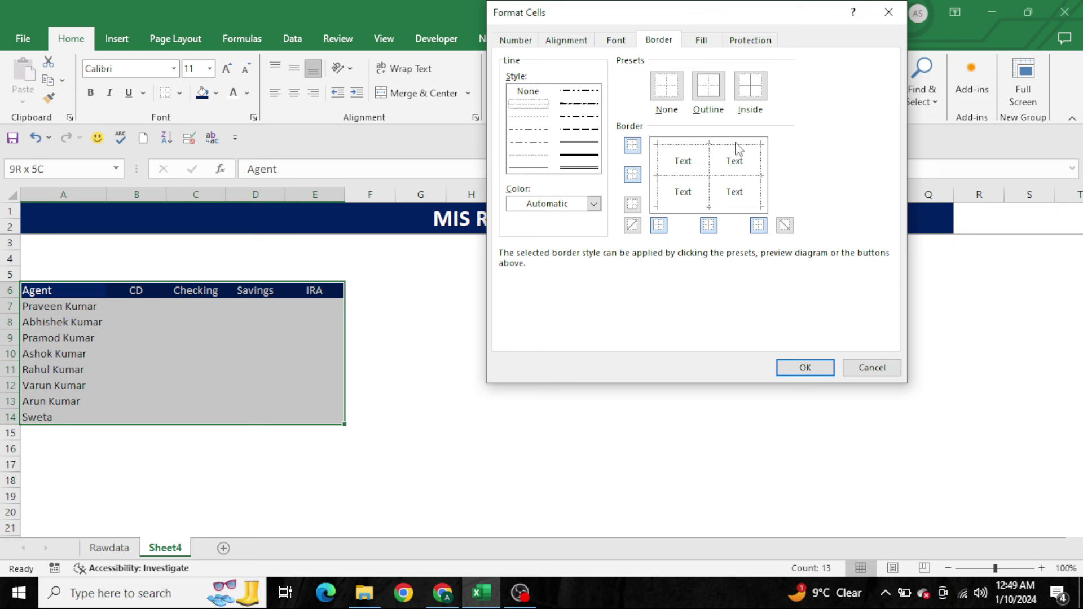
pyautogui.click(738, 207)
pyautogui.click(594, 204)
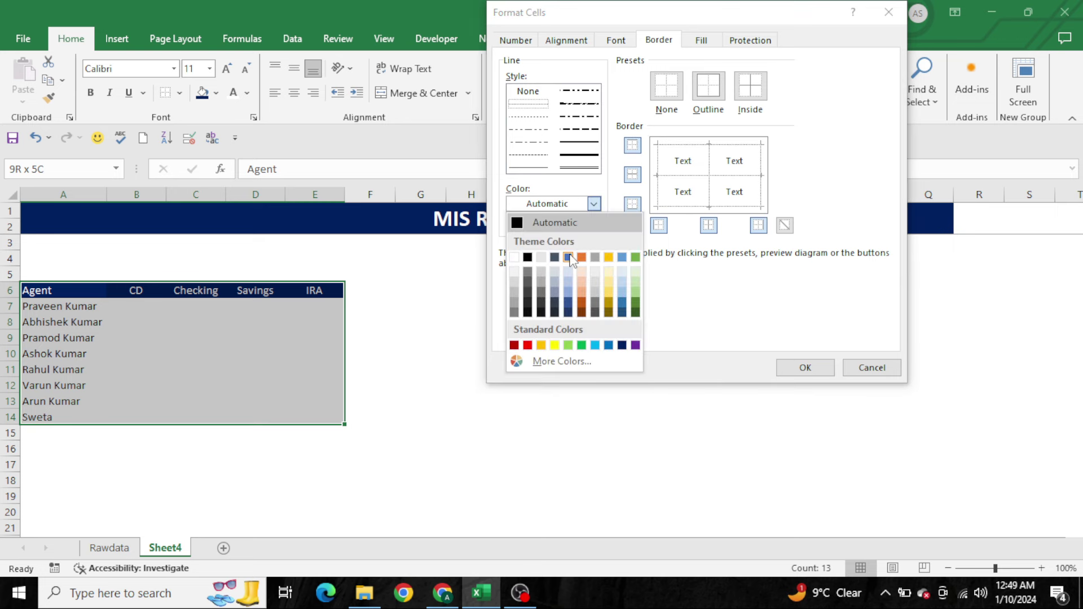
pyautogui.click(569, 303)
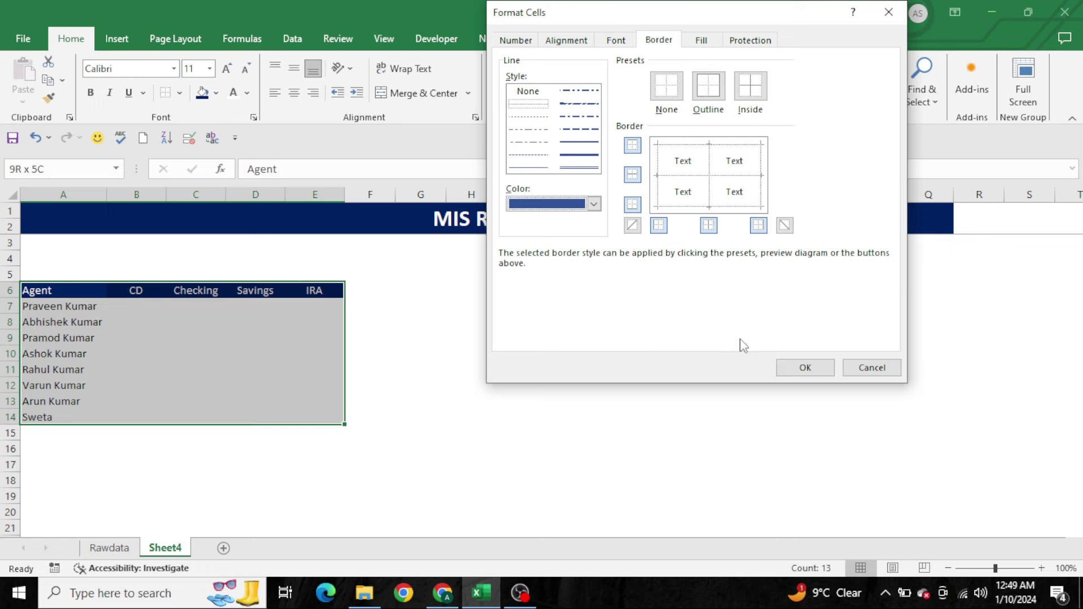
pyautogui.click(798, 373)
# Select cells A4:A5 above the agent table
pyautogui.click(539, 338)
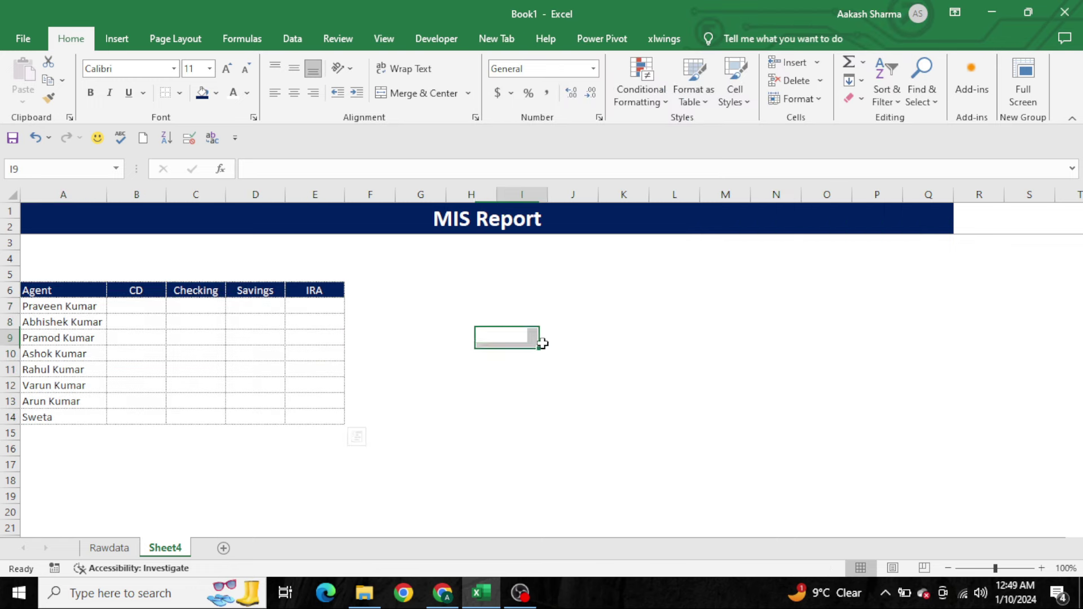
pyautogui.click(468, 353)
pyautogui.press('Left')
pyautogui.press('Left')
pyautogui.press('Left')
pyautogui.press('Right')
pyautogui.press('Up')
pyautogui.press('Up')
pyautogui.press('Up')
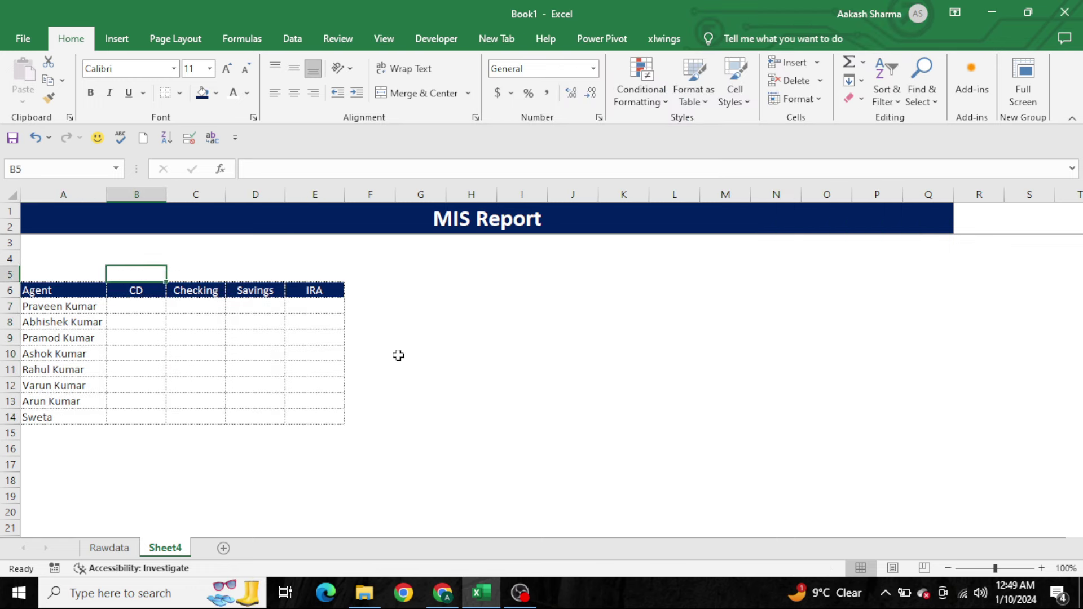
pyautogui.press('Left')
pyautogui.press('Up')
pyautogui.press('Up')
pyautogui.press('Down')
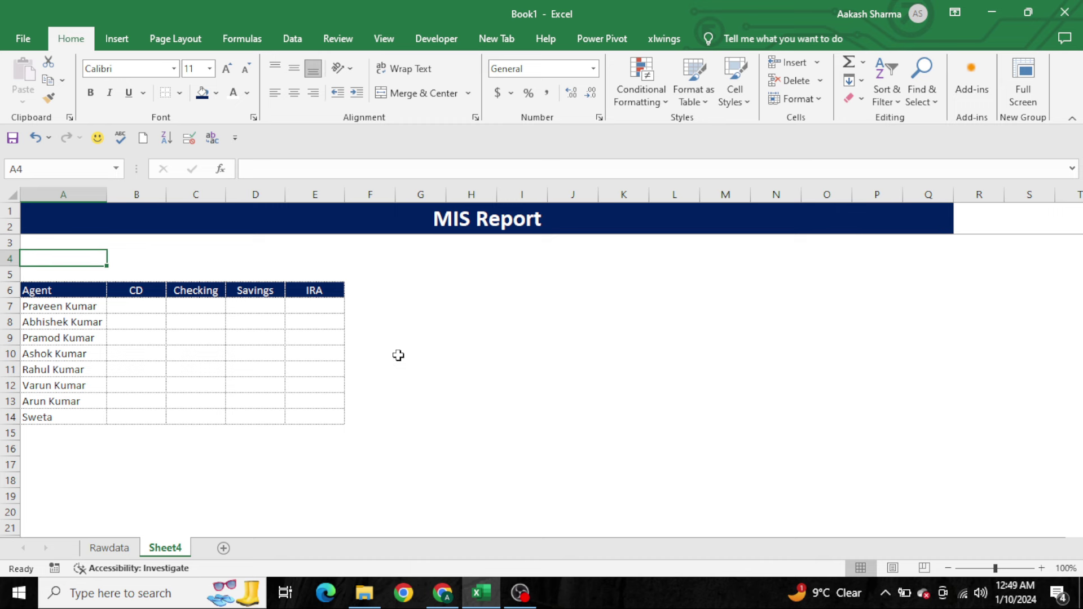
pyautogui.press('Up')
pyautogui.press('Down')
pyautogui.hotkey('shift', 'Down')
# Insert a blank row above the table, then merge A4:B5 and fill it dark blue
pyautogui.press('Down')
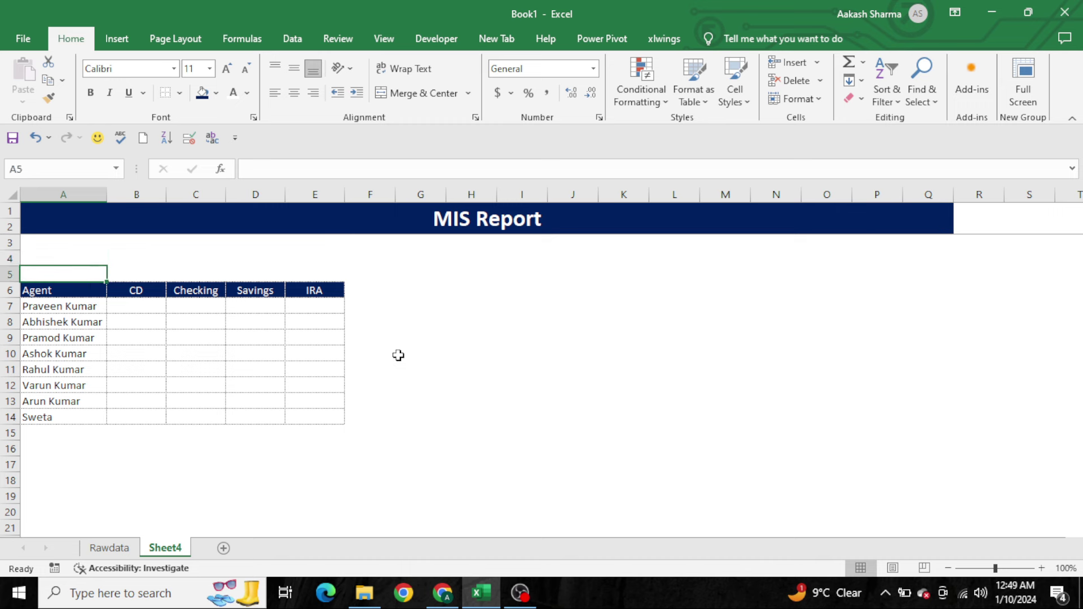
pyautogui.hotkey('shift', 'space')
pyautogui.hotkey('ctrl', 'shift', '=')
pyautogui.press('Up')
pyautogui.hotkey('shift', 'Down')
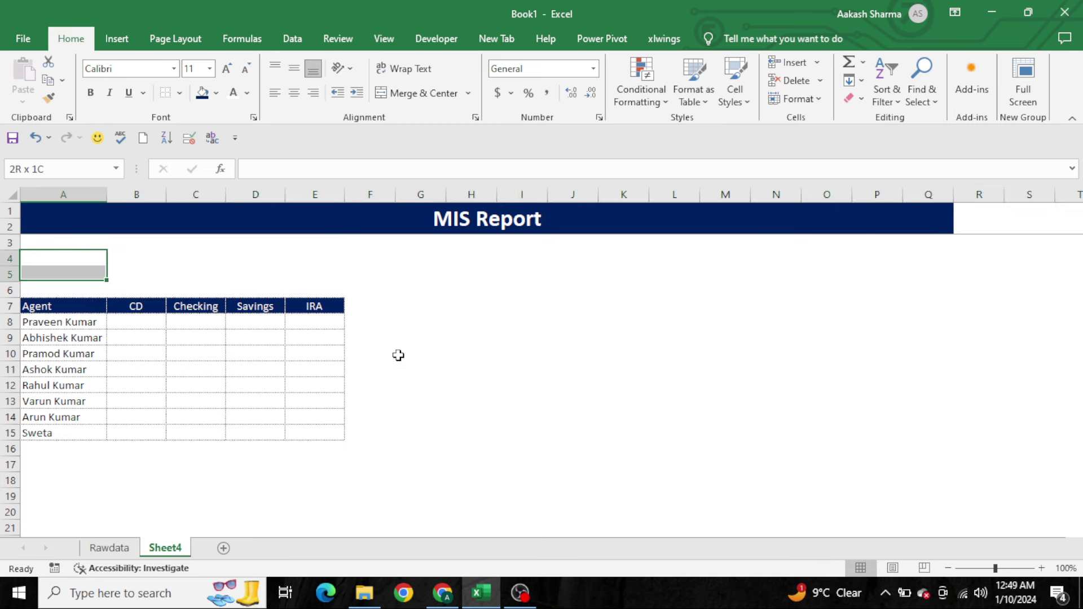
pyautogui.hotkey('shift', 'Right')
pyautogui.hotkey('alt', 'h')
pyautogui.press('m')
pyautogui.press('c')
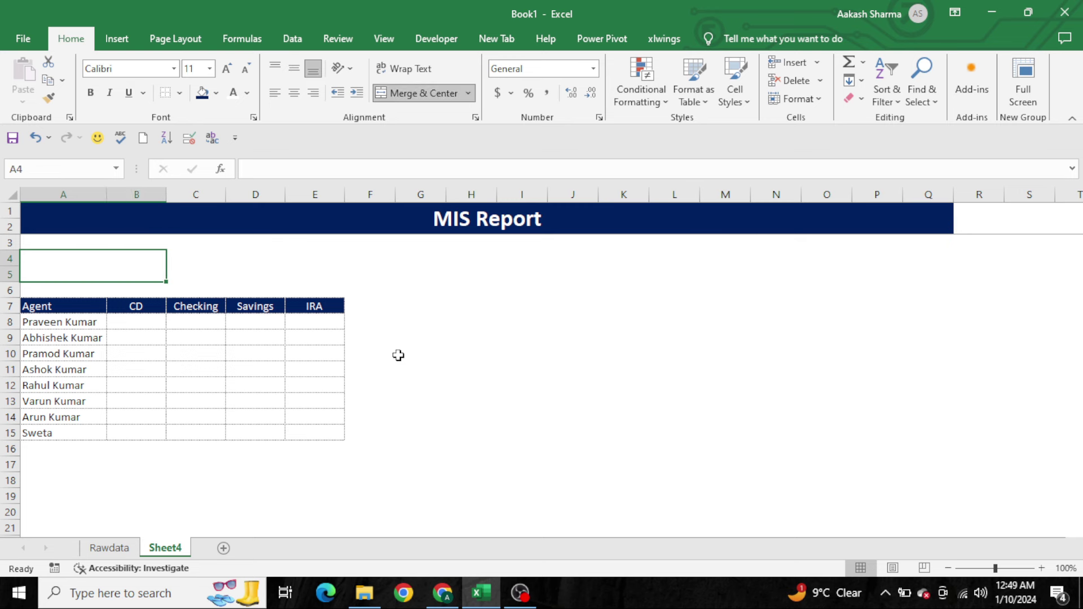
pyautogui.click(201, 93)
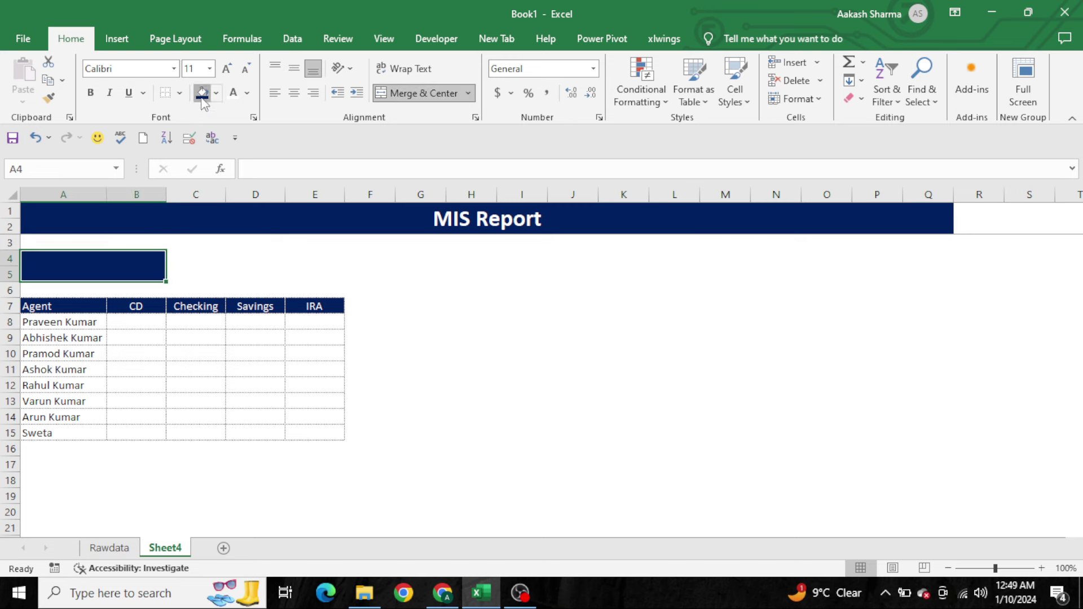
# Enter the 'Branch Selection' label, middle-aligned, bold, 14-point and white
pyautogui.write('Branch Selection')
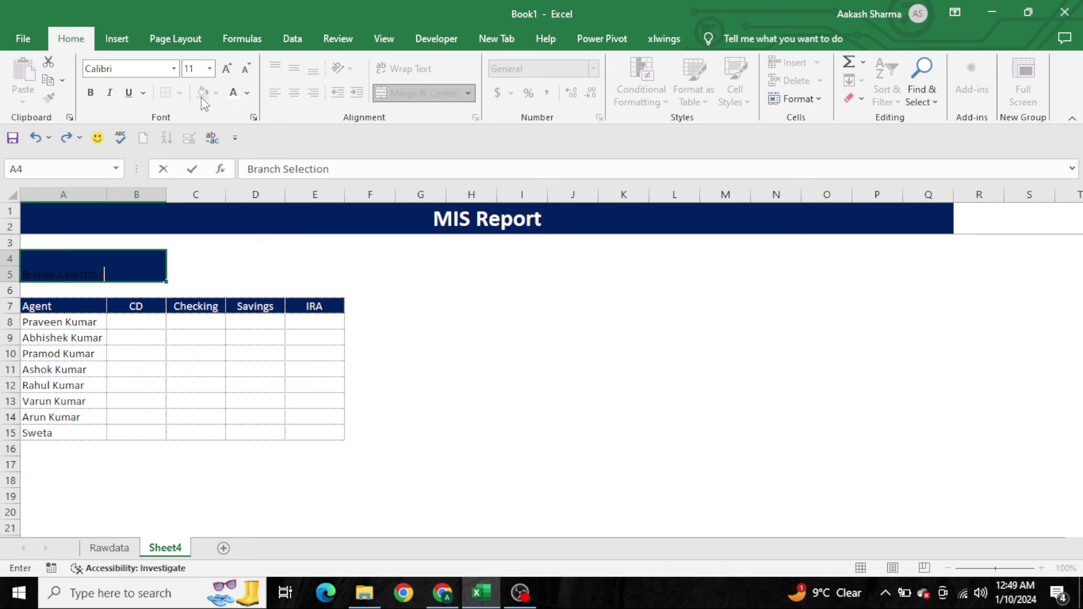
pyautogui.hotkey('ctrl', 'Return')
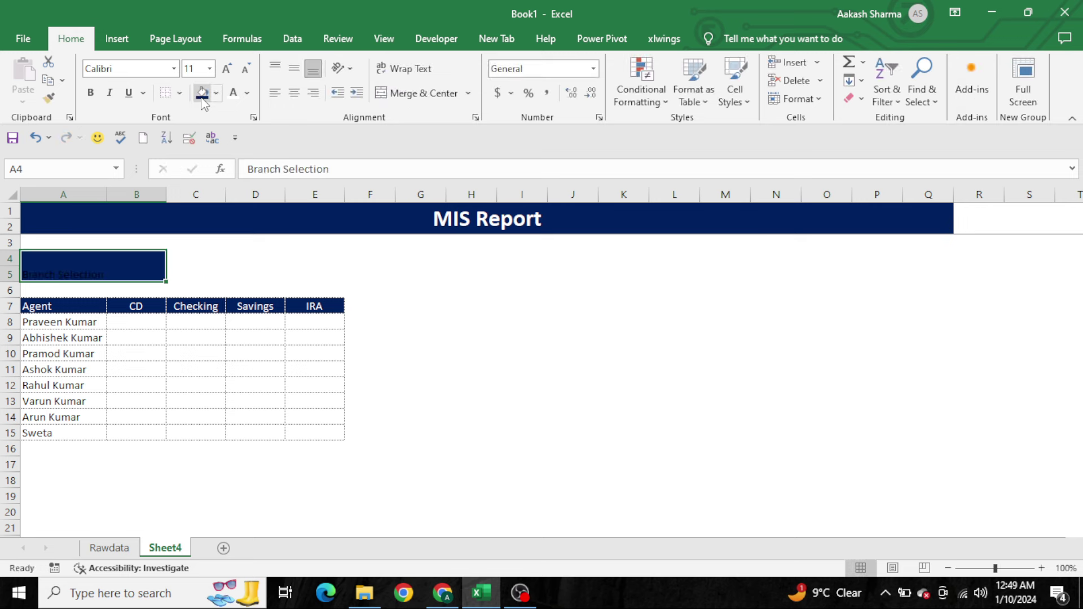
pyautogui.press('alt')
pyautogui.press('h')
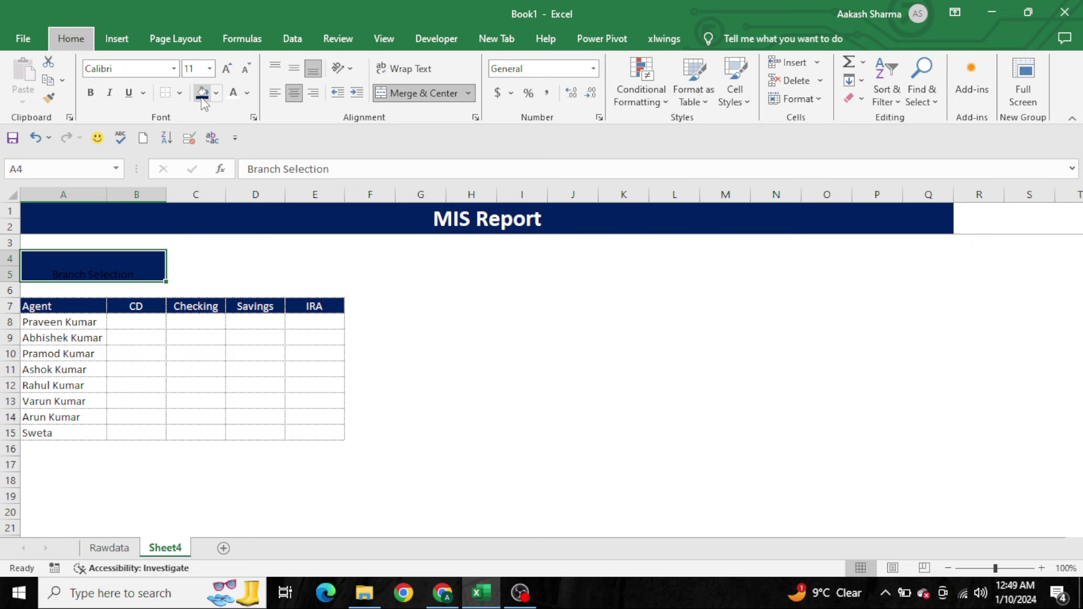
pyautogui.press('a')
pyautogui.press('m')
pyautogui.hotkey('ctrl', 'b')
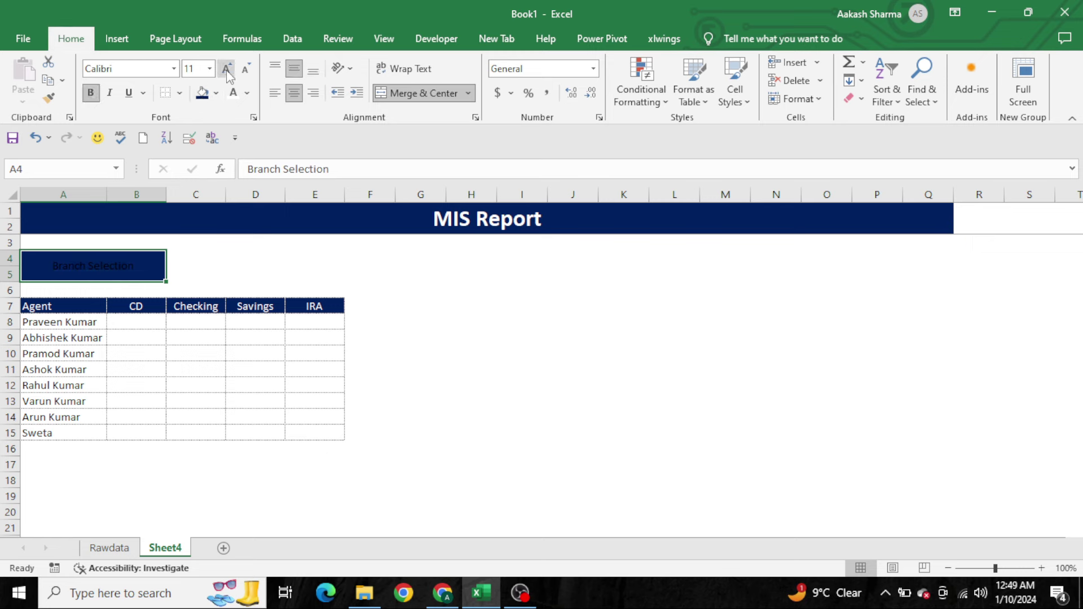
pyautogui.click(226, 69)
pyautogui.click(226, 69)
pyautogui.click(233, 92)
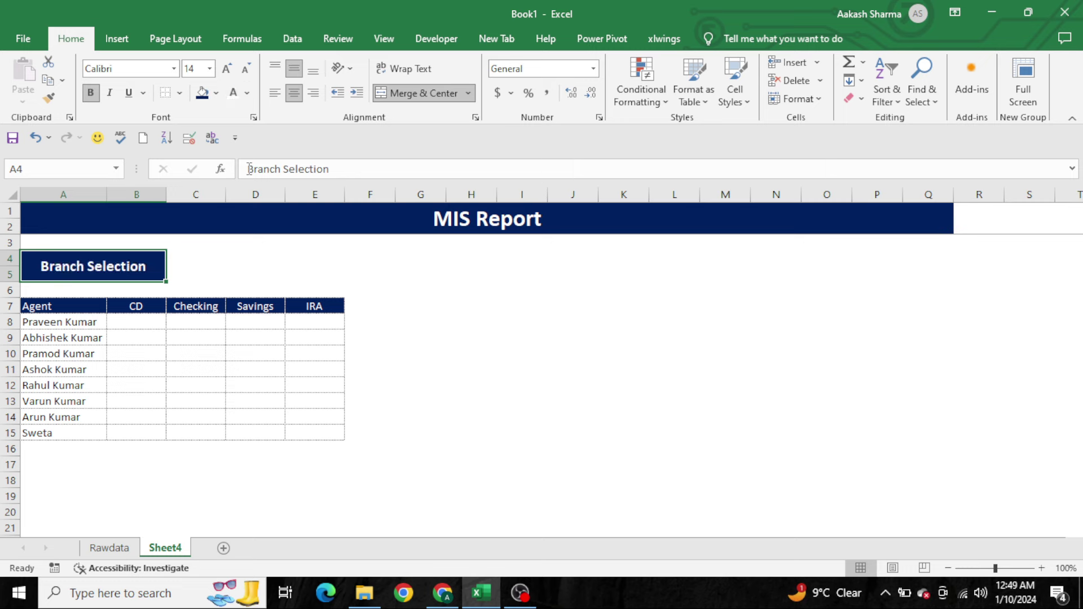
pyautogui.moveTo(195, 259); pyautogui.dragTo(314, 274)
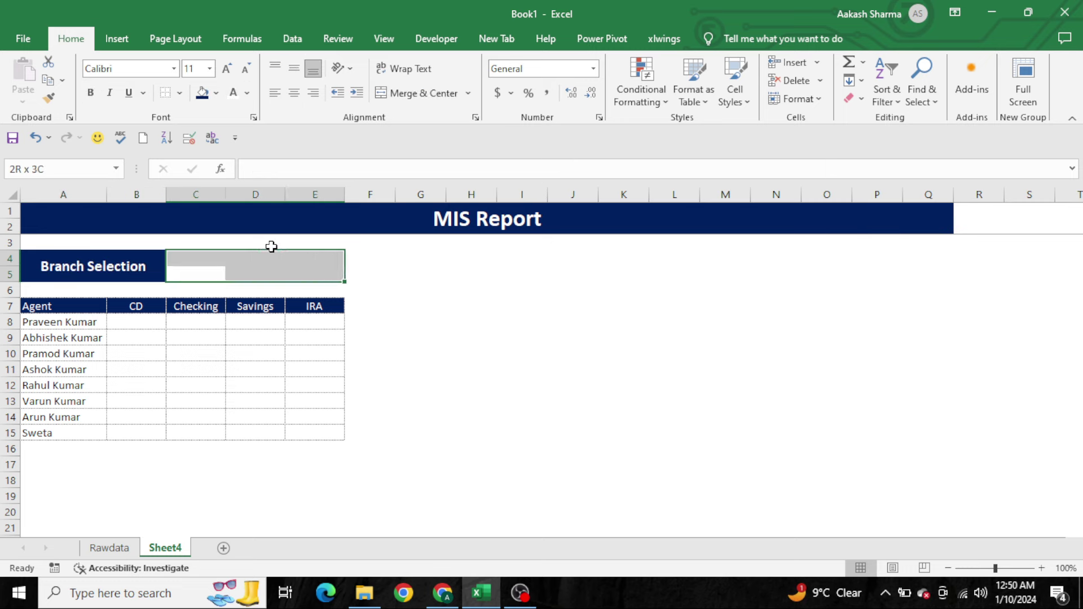
# Merge C4:E5 and fill it blue
pyautogui.hotkey('alt', 'h')
pyautogui.press('m')
pyautogui.press('c')
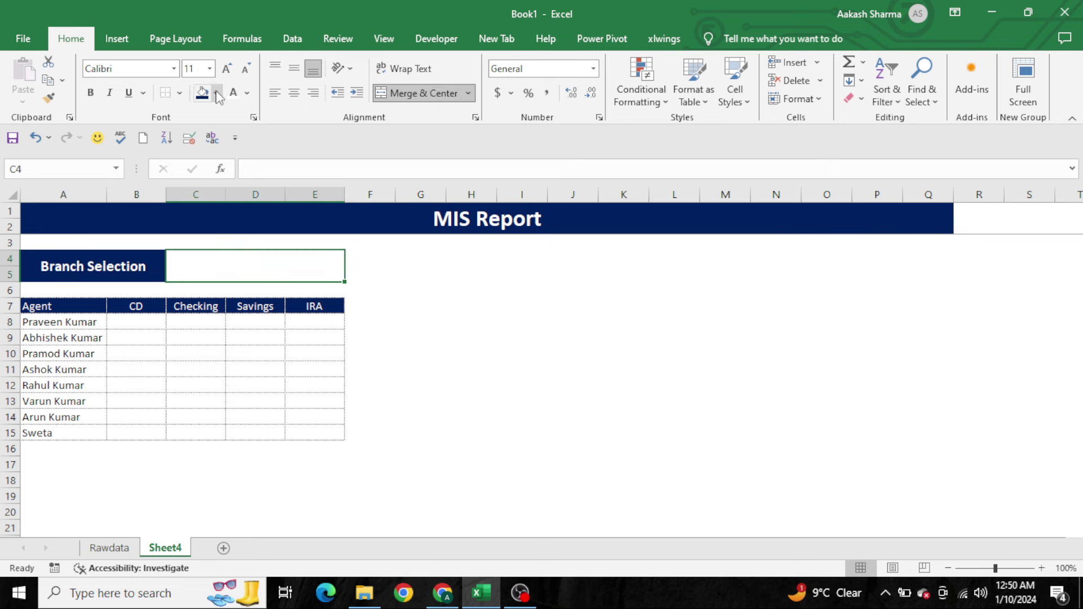
pyautogui.click(216, 93)
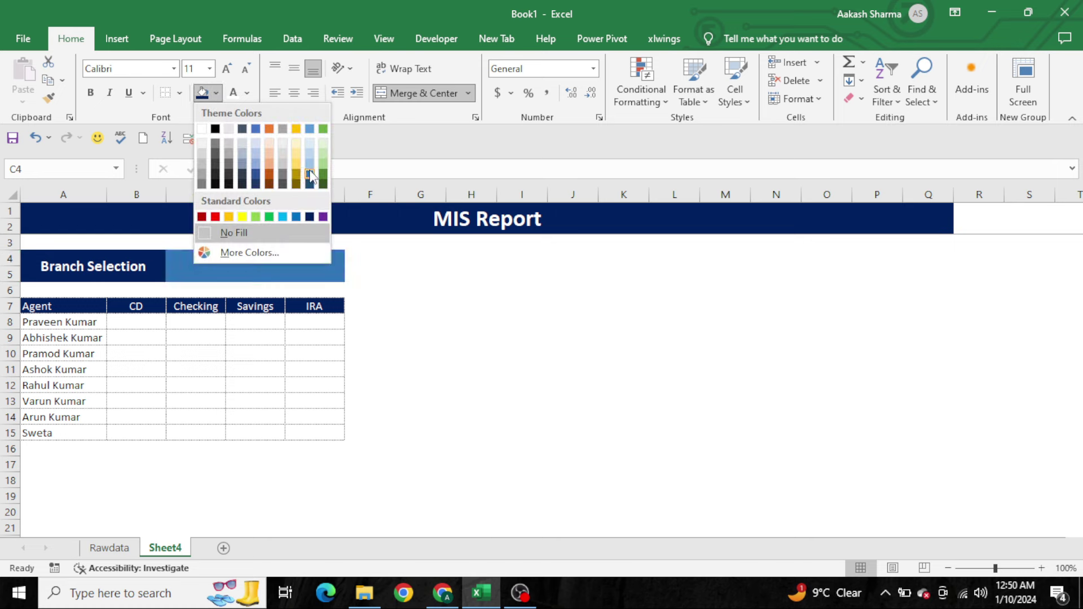
pyautogui.click(310, 175)
# Draw a Form Controls combo box over C4:E5, then show the Rawdata sheet
pyautogui.click(433, 41)
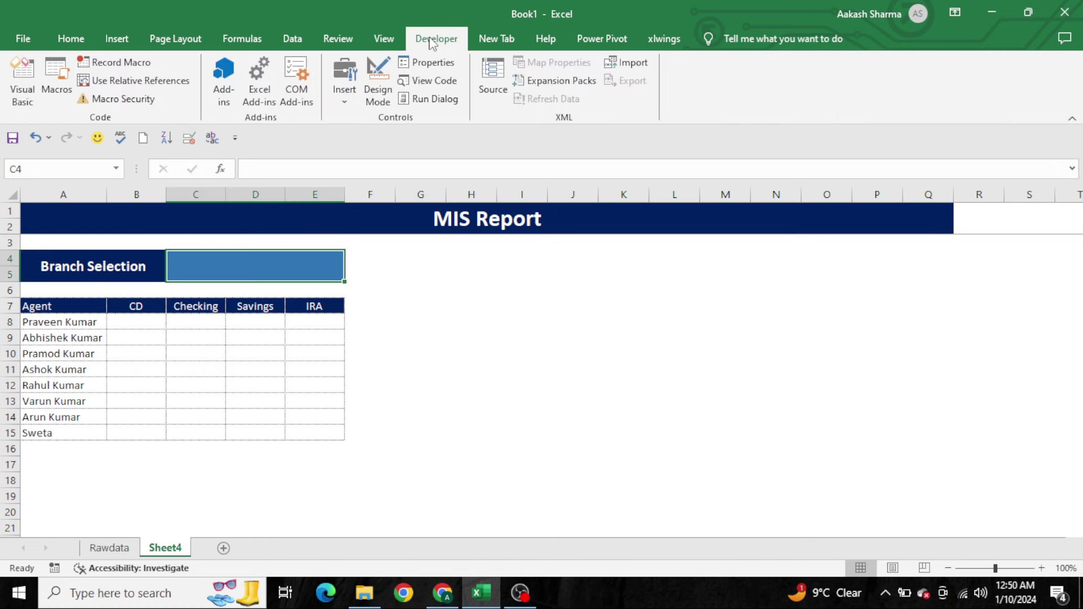
pyautogui.click(345, 101)
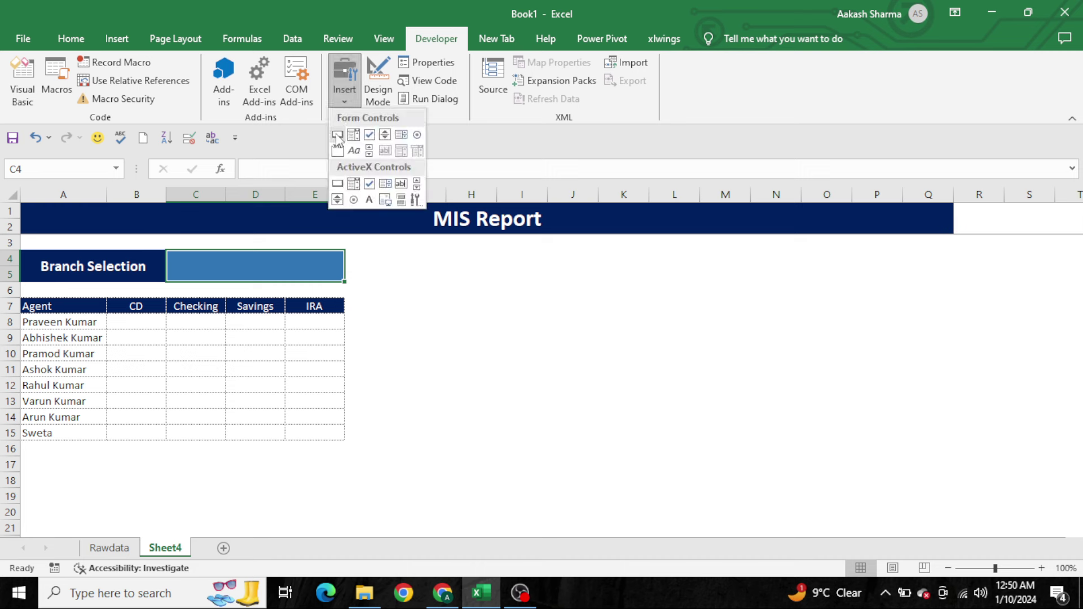
pyautogui.click(353, 135)
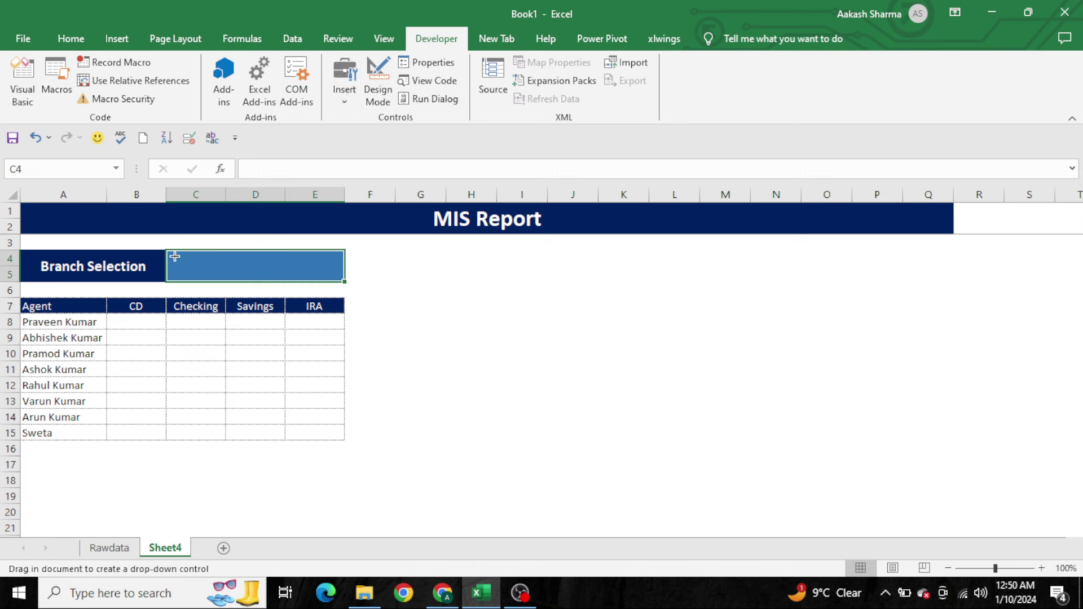
pyautogui.moveTo(175, 256)
pyautogui.mouseDown()
pyautogui.moveTo(335, 279)
pyautogui.moveTo(312, 269)
pyautogui.mouseUp()
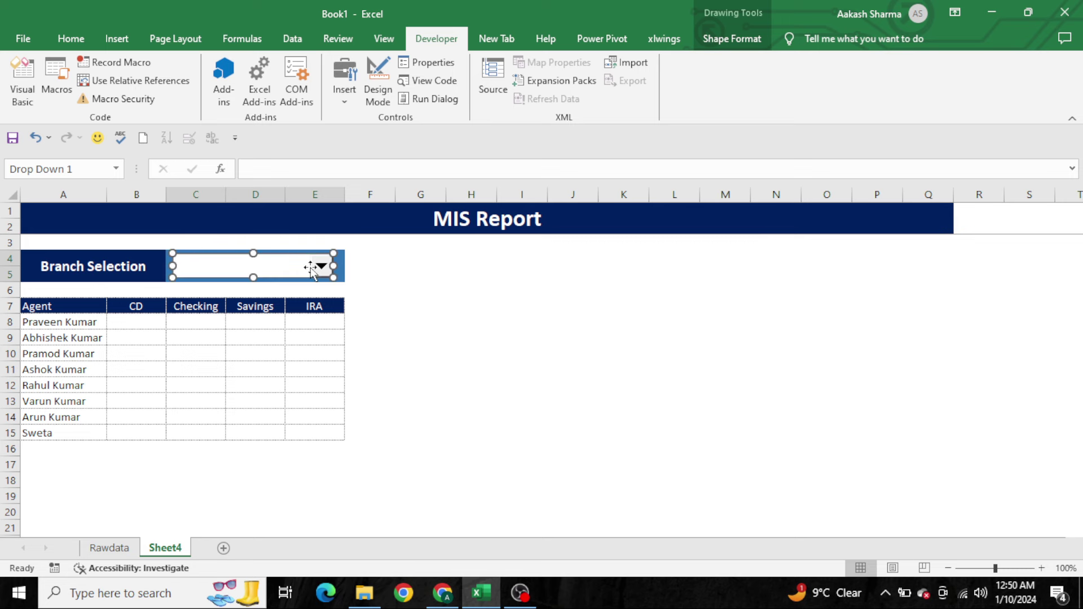
pyautogui.click(371, 281)
pyautogui.hotkey('ctrl', 'pageup')
# Copy the Rawdata Branch column and paste it into Sheet4 starting at U1
pyautogui.hotkey('ctrl', 'Home')
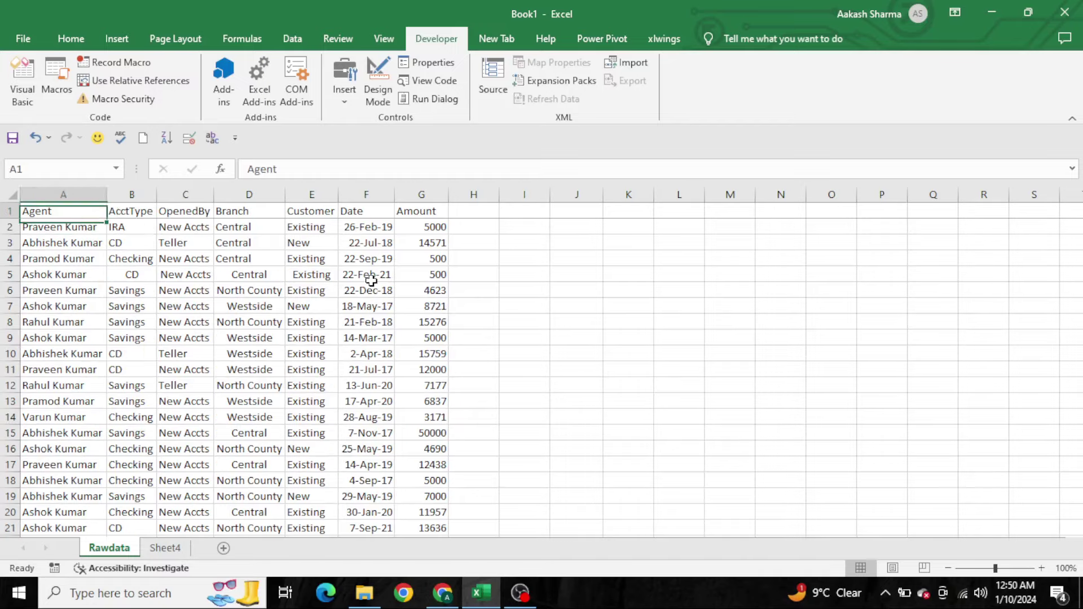
pyautogui.press('Right')
pyautogui.press('Right')
pyautogui.press('Right')
pyautogui.hotkey('ctrl', 'shift', 'Down')
pyautogui.hotkey('ctrl', 'c')
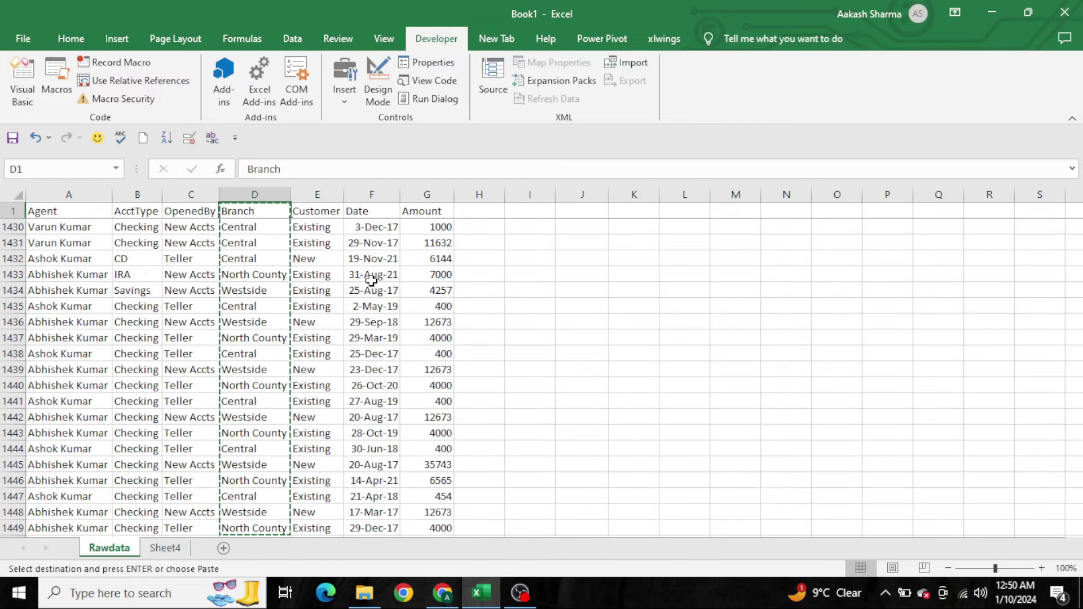
pyautogui.hotkey('ctrl', 'pagedown')
pyautogui.press('Up')
pyautogui.press('Right')
pyautogui.press('Right')
pyautogui.press('Right')
pyautogui.press('Right')
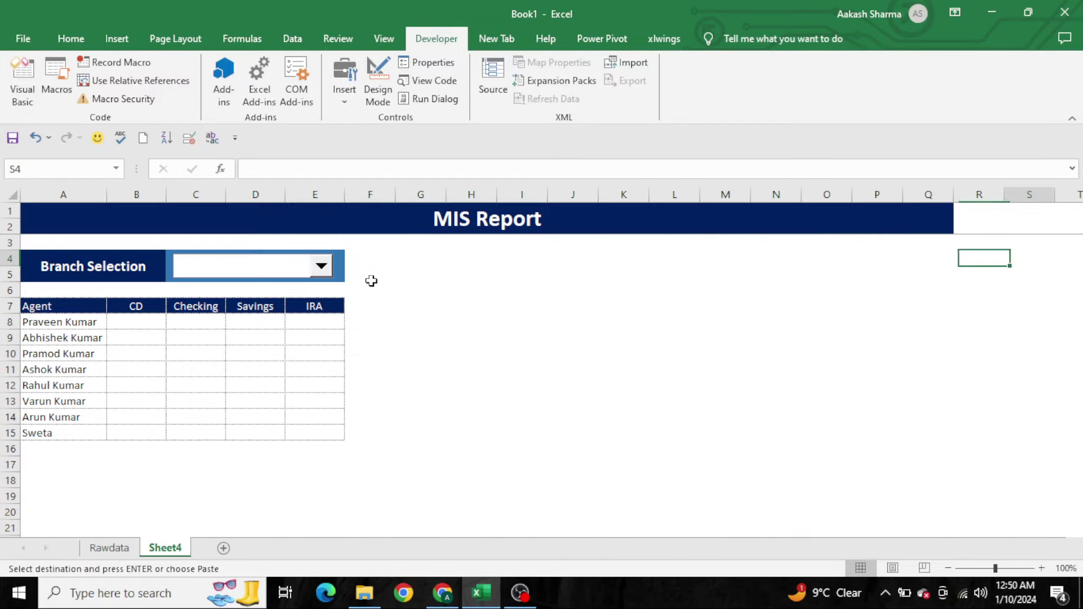
pyautogui.press('Right')
pyautogui.press('Up')
pyautogui.press('Right')
pyautogui.press('Up')
pyautogui.press('Up')
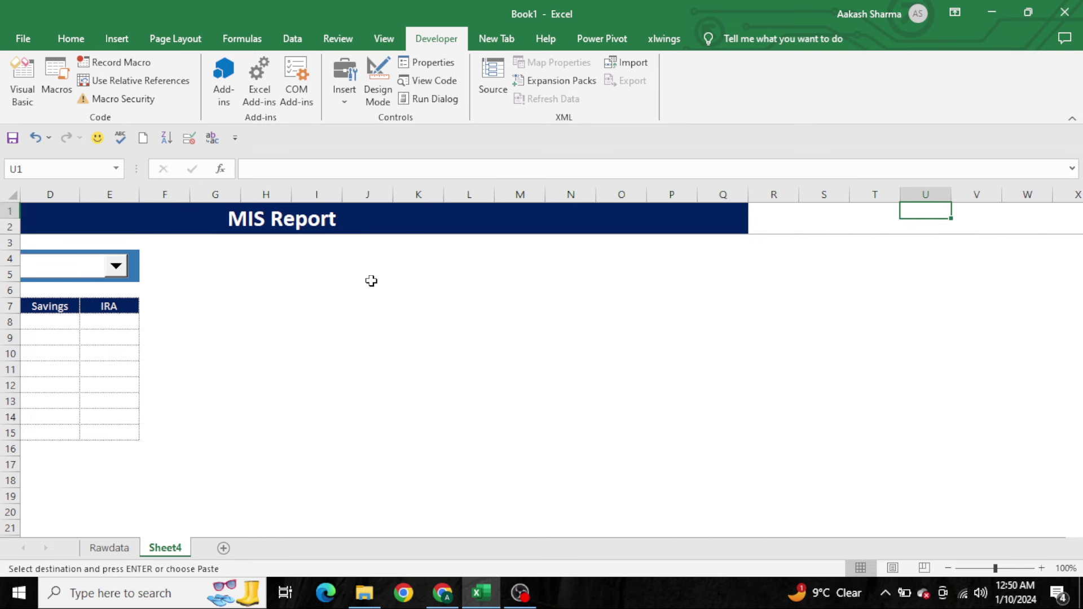
pyautogui.hotkey('ctrl', 'v')
# Remove duplicates in column U, leaving Central, North County and Westside
pyautogui.hotkey('alt', 'a')
pyautogui.press('m')
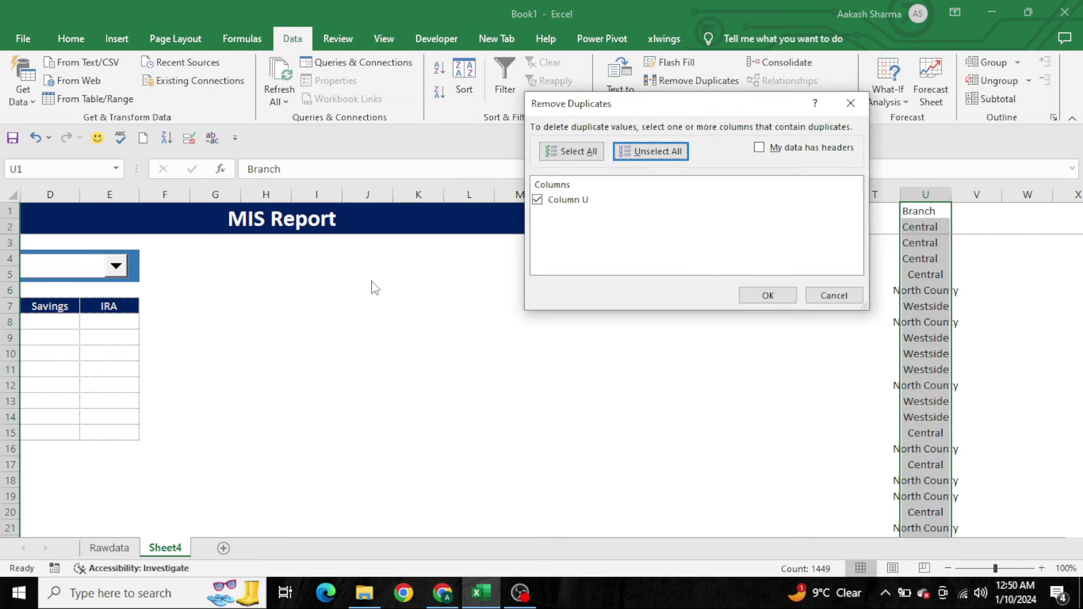
pyautogui.press('Return')
pyautogui.press('Return')
pyautogui.press('Down')
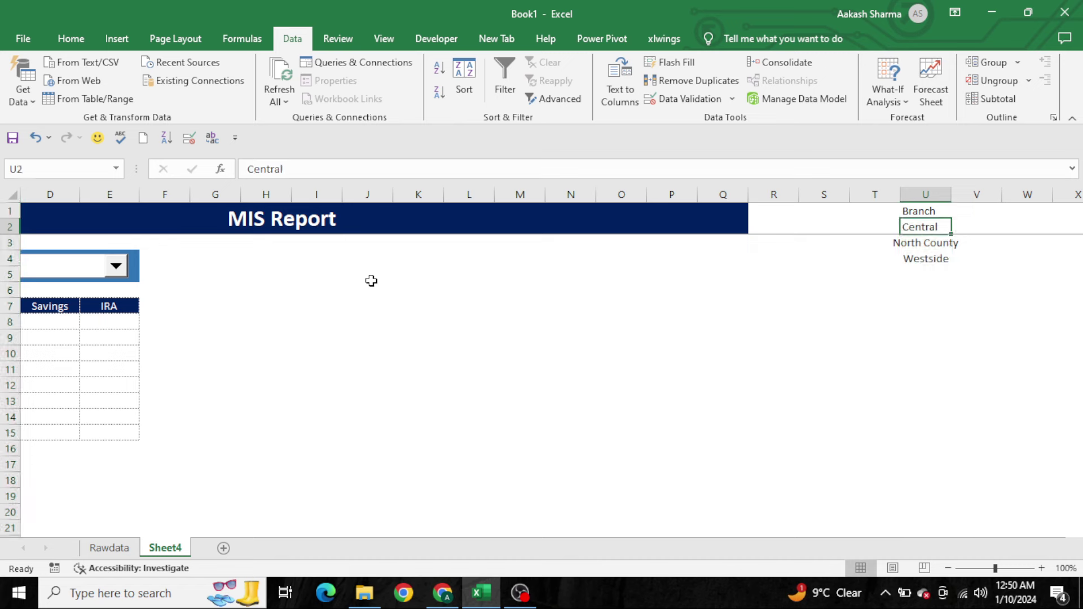
pyautogui.hotkey('ctrl', 'shift', 'Down')
# Format the drop-down with input range $U$2:$U$4, cell link $S$1 and 3-D shading
pyautogui.rightClick(69, 274)
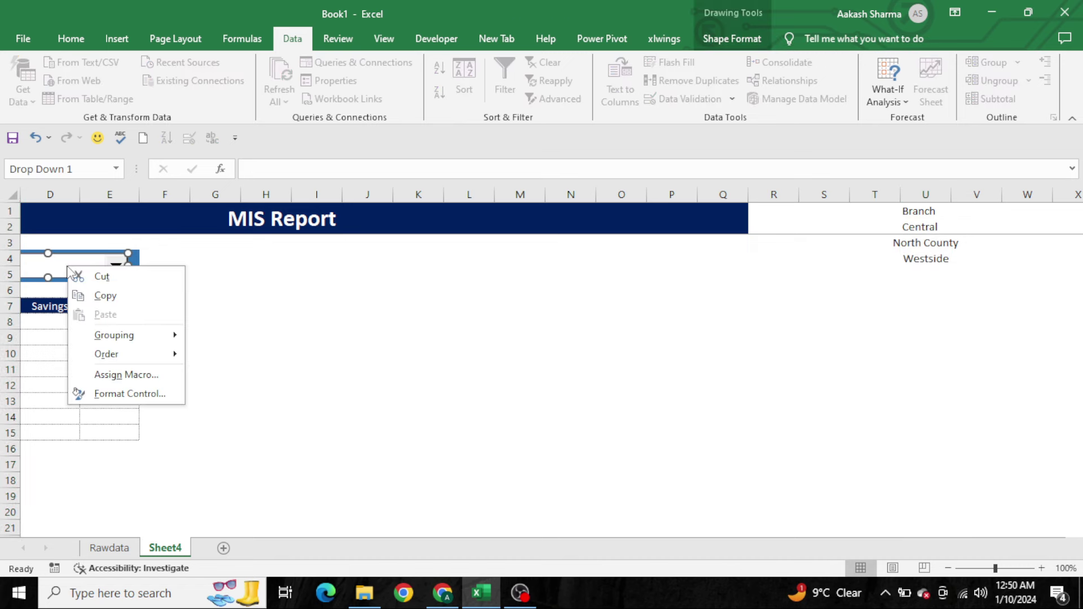
pyautogui.click(145, 393)
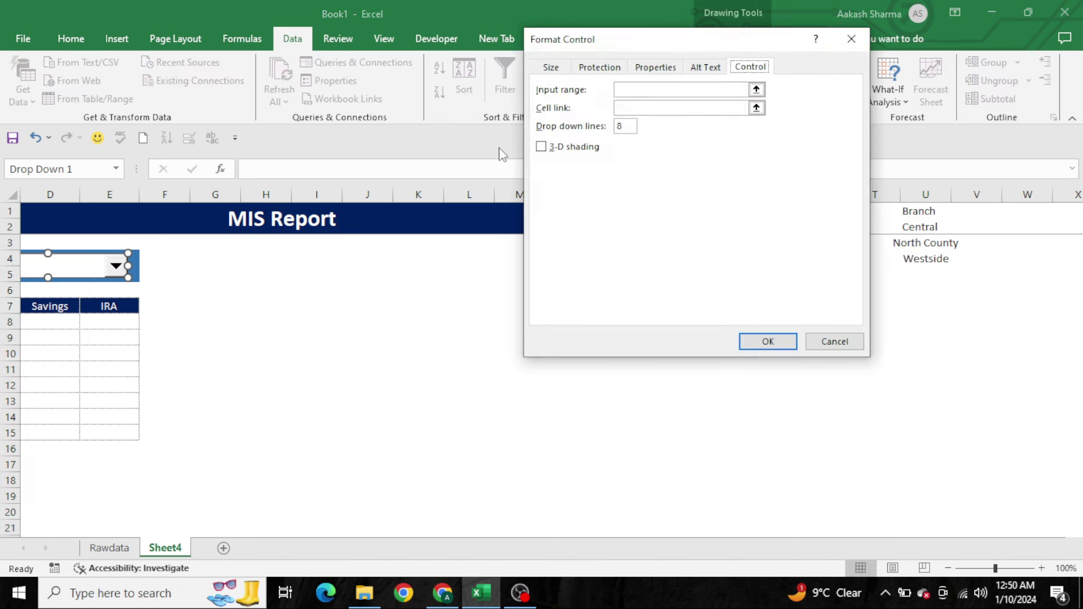
pyautogui.moveTo(666, 36); pyautogui.dragTo(396, 107)
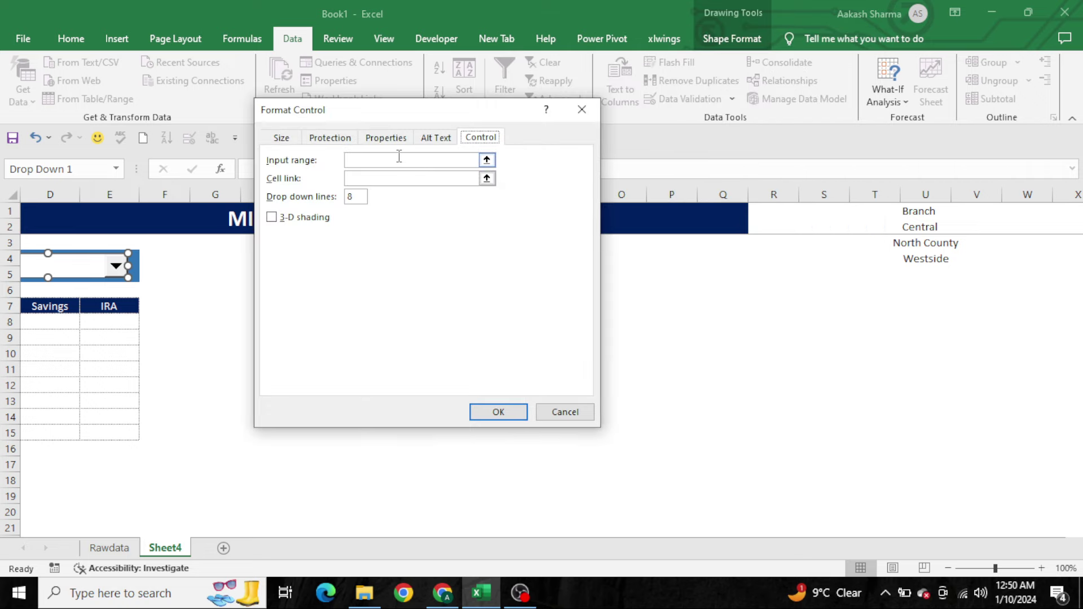
pyautogui.moveTo(929, 226); pyautogui.dragTo(929, 257)
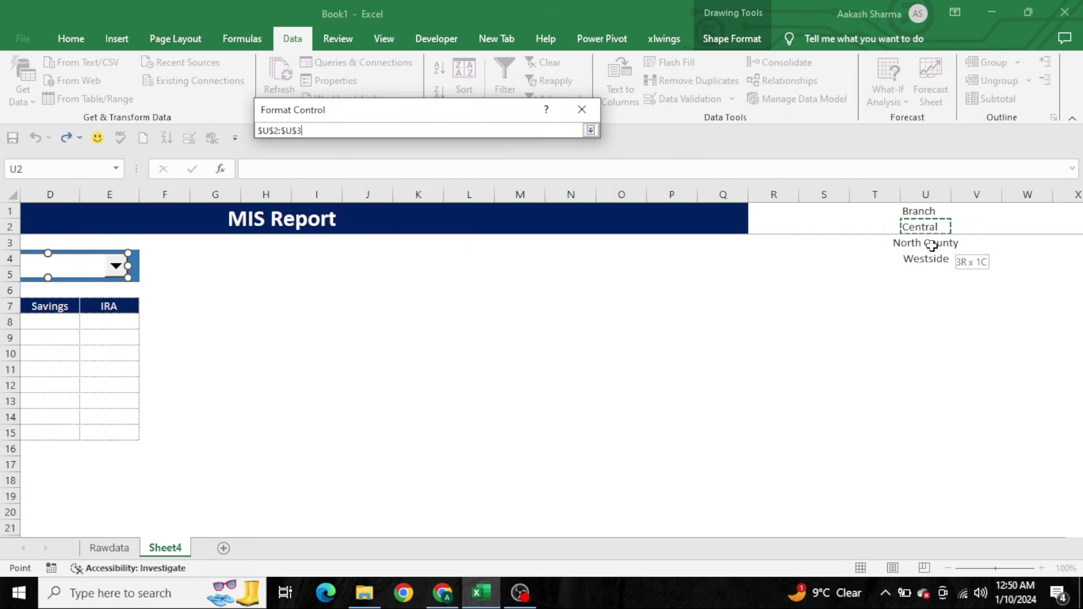
pyautogui.click(473, 179)
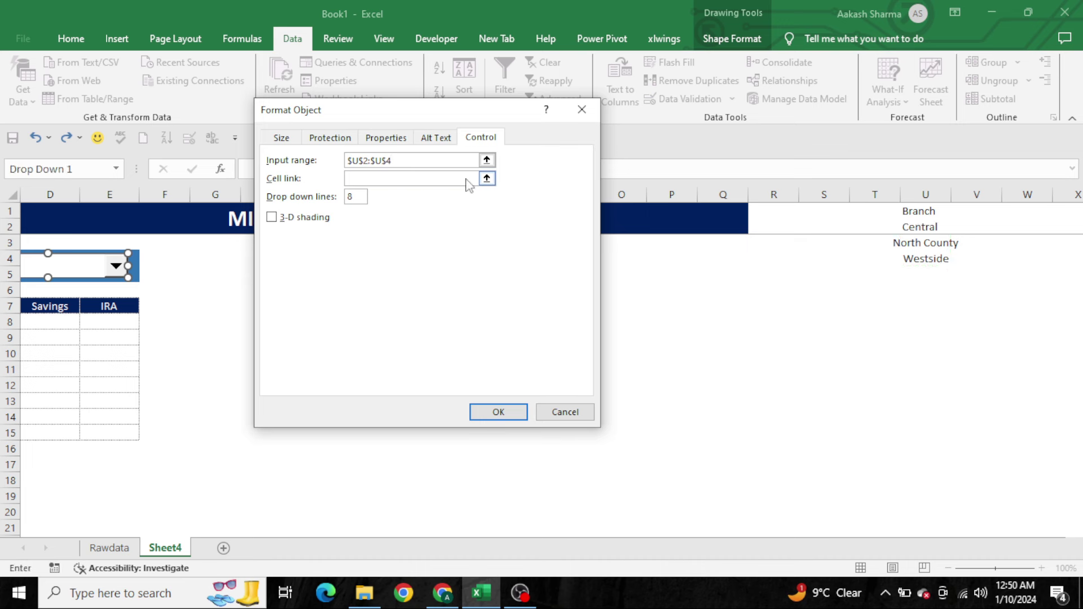
pyautogui.click(837, 211)
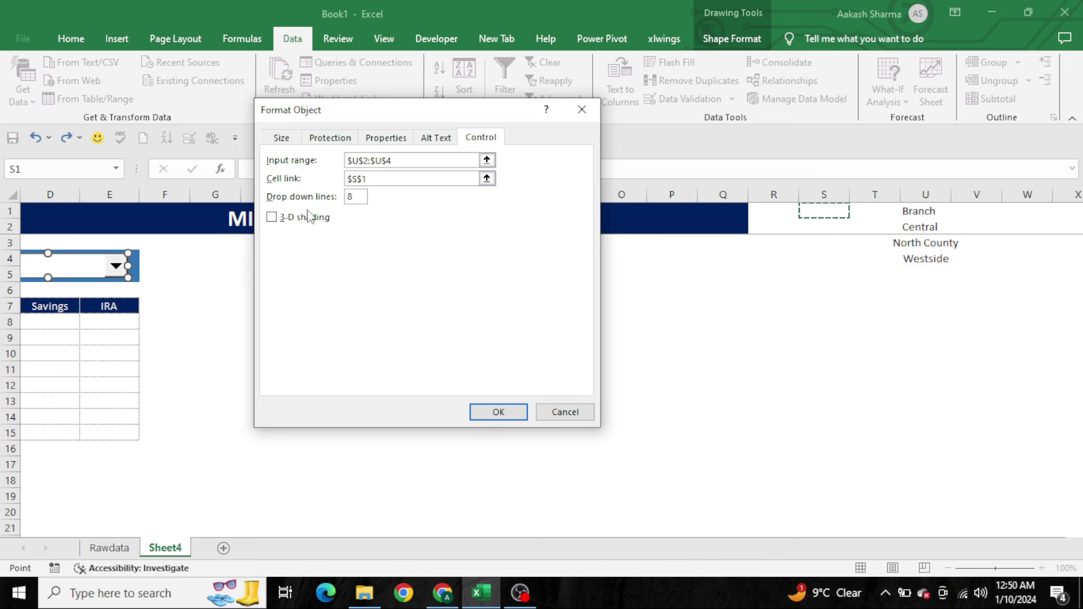
pyautogui.click(276, 219)
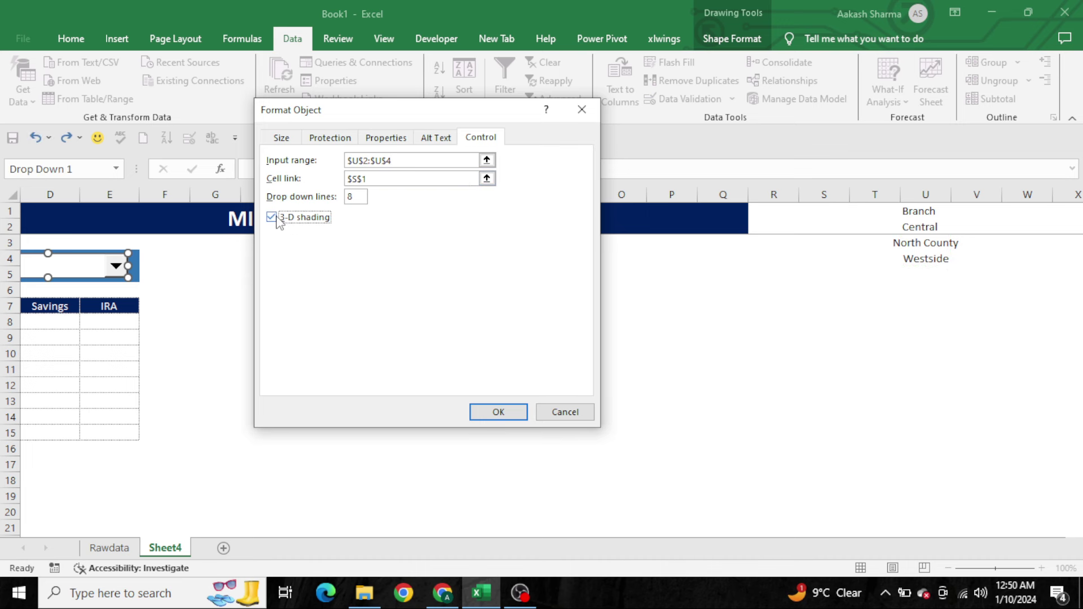
pyautogui.click(497, 411)
pyautogui.click(417, 384)
pyautogui.press('Home')
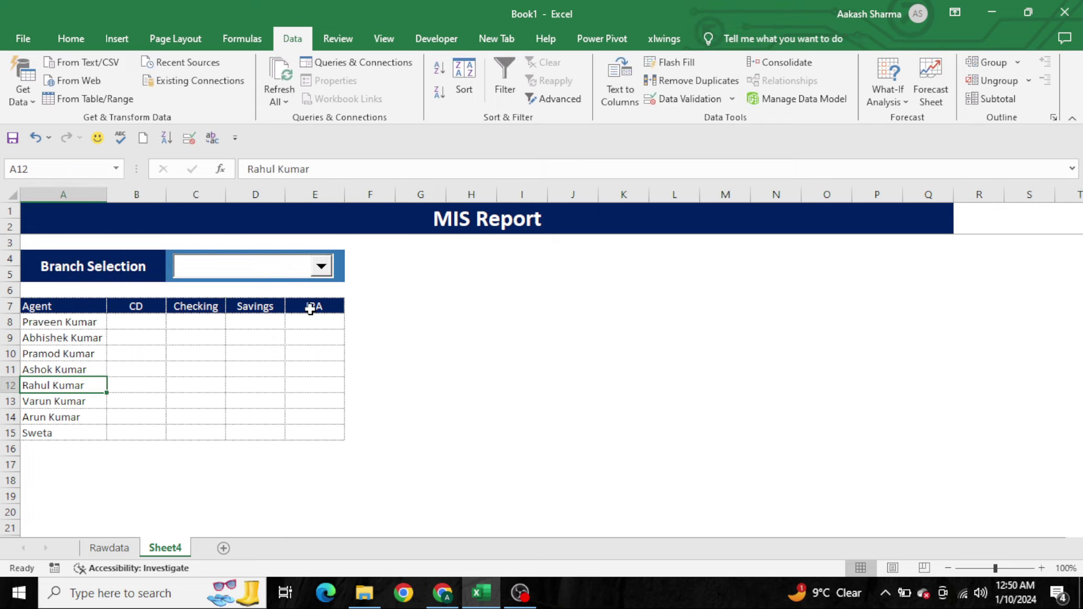
# Pick North County in the branch drop-down and confirm linked cell S1 shows 2
pyautogui.click(273, 280)
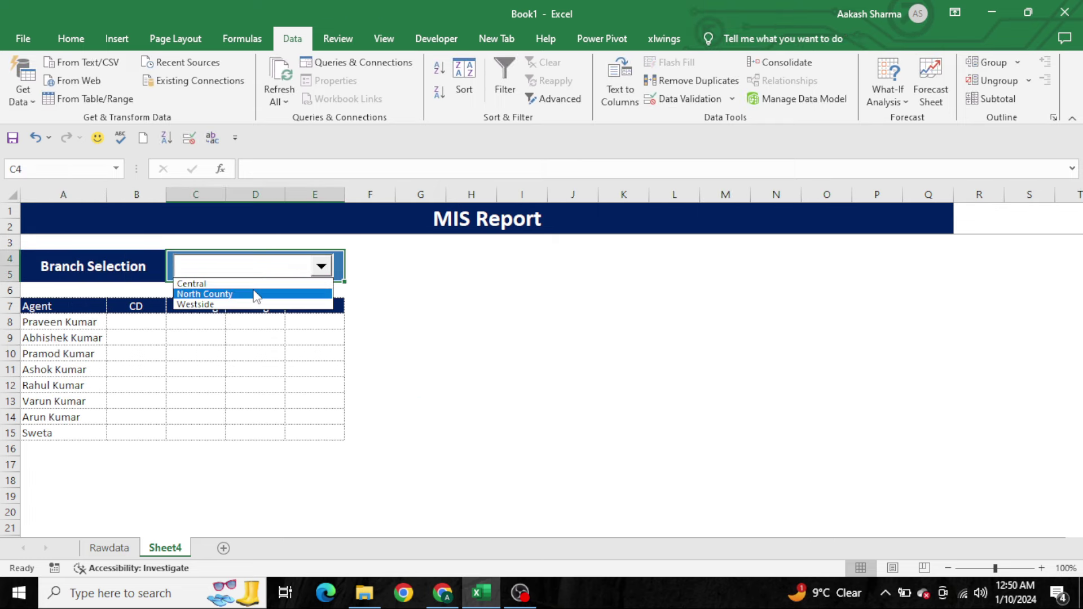
pyautogui.click(253, 291)
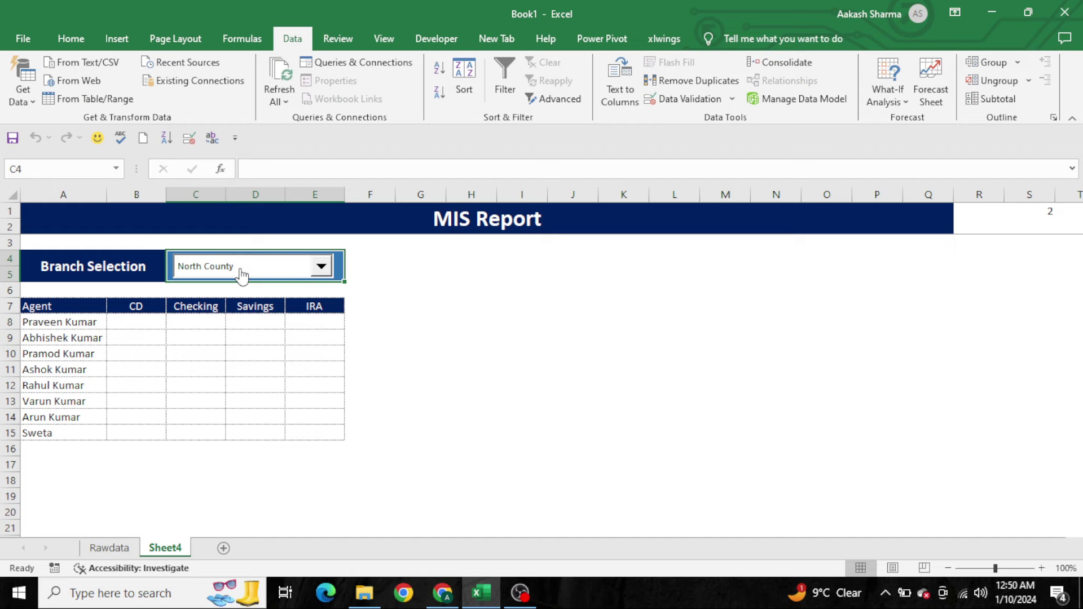
pyautogui.click(641, 324)
pyautogui.press('Right')
pyautogui.press('Right')
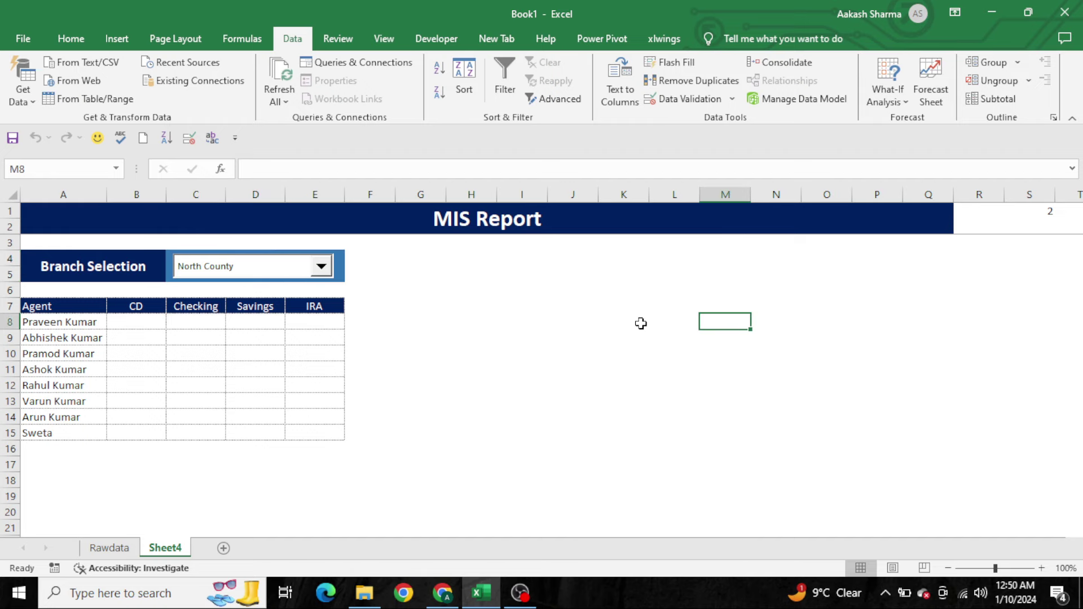
pyautogui.press('Right')
pyautogui.press('Right')
pyautogui.press('Right')
pyautogui.press('Right')
pyautogui.press('Right')
pyautogui.press('Right')
pyautogui.hotkey('ctrl', 'Up')
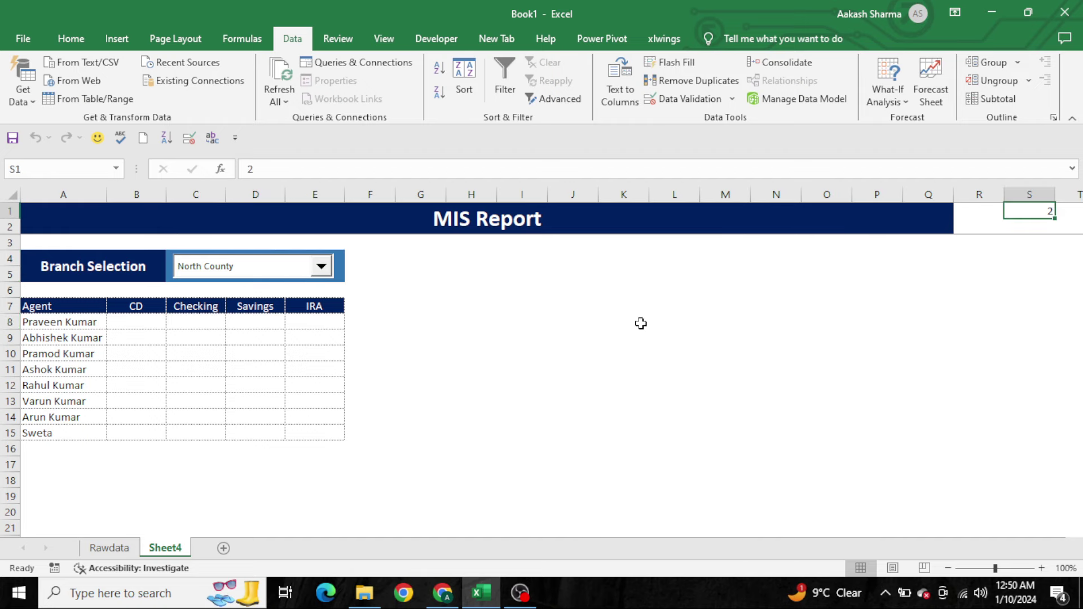
pyautogui.press('Right')
pyautogui.press('Right')
pyautogui.press('Right')
pyautogui.press('Left')
pyautogui.press('Down')
pyautogui.press('Down')
pyautogui.press('Left')
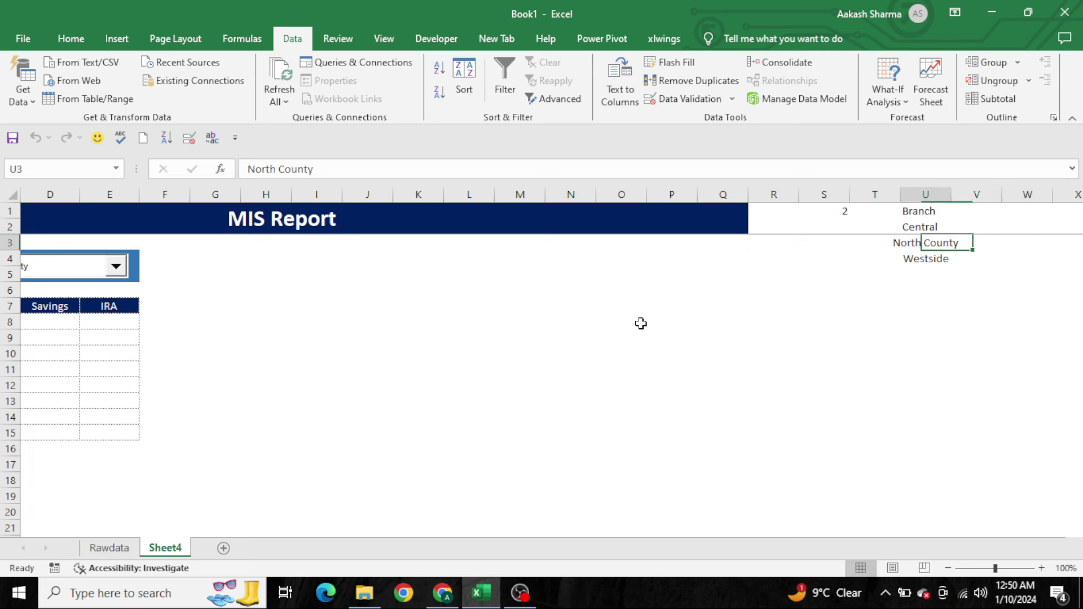
pyautogui.click(848, 214)
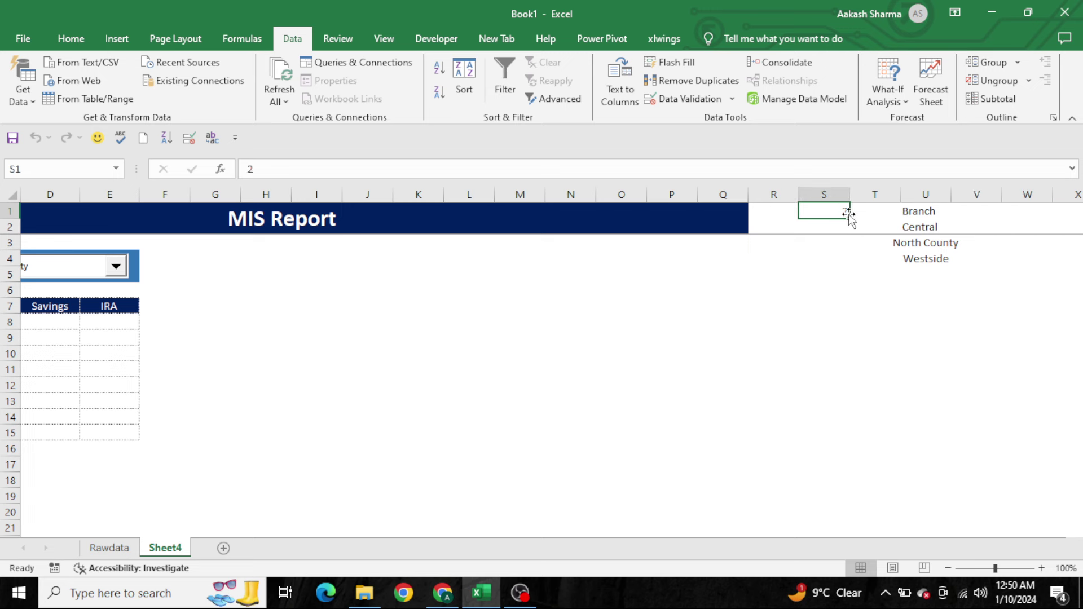
# Switch the drop-down to Westside so S1 shows 3, then select cell S2
pyautogui.click(97, 275)
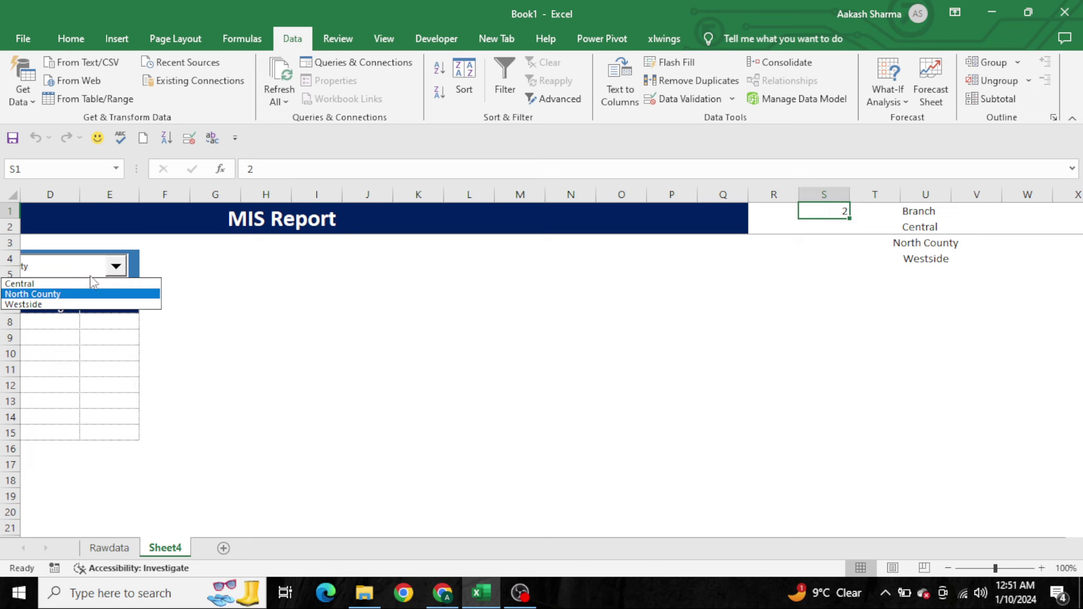
pyautogui.click(80, 306)
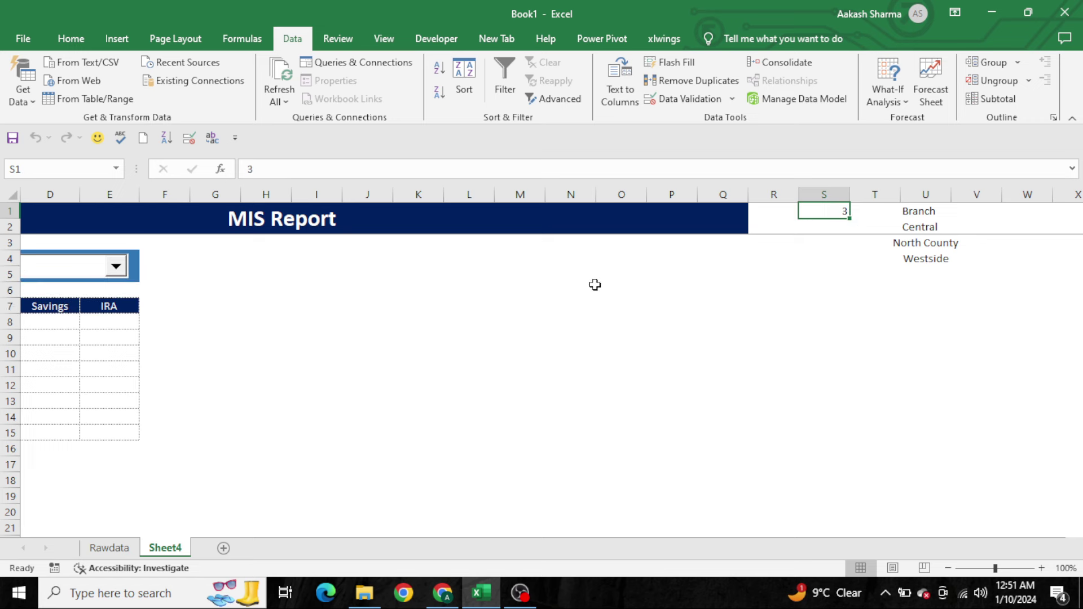
pyautogui.click(839, 231)
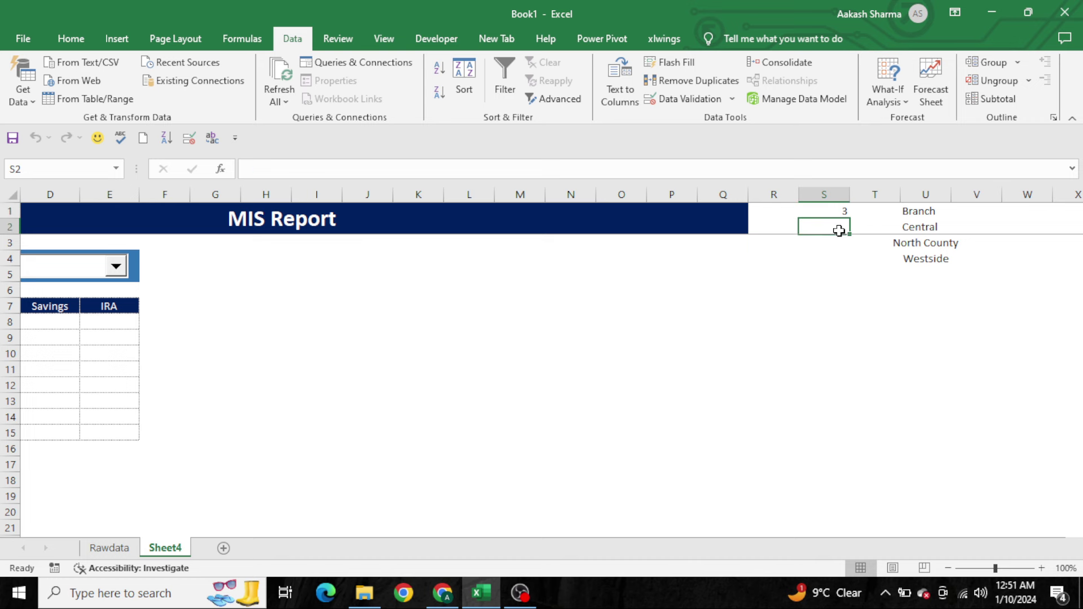
pyautogui.click(813, 260)
pyautogui.press('Home')
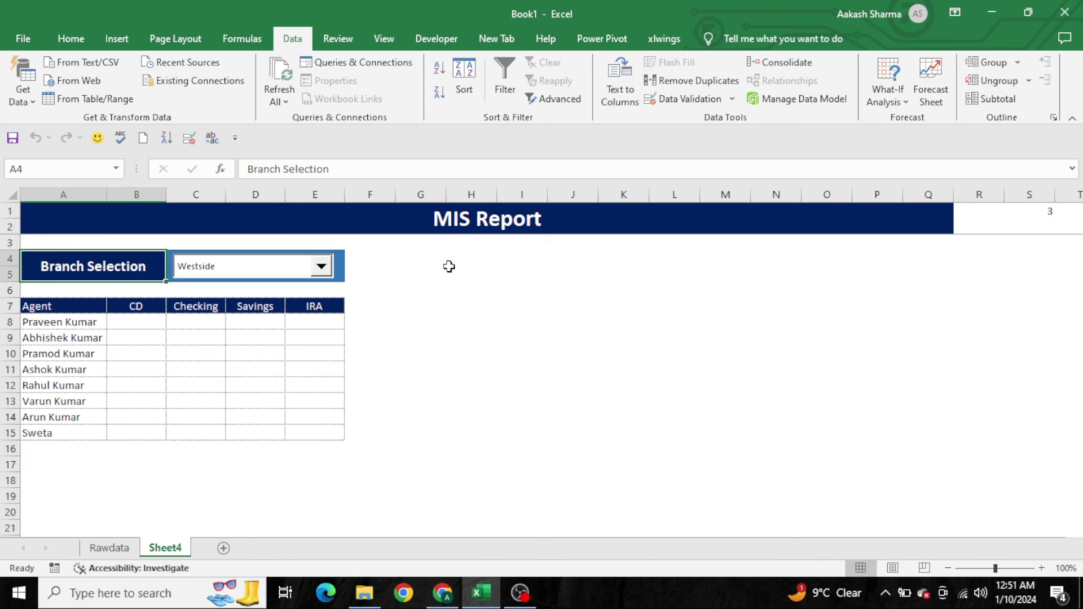
pyautogui.click(1039, 223)
# Start an ADDRESS formula in S2 referencing S1, then cancel it
pyautogui.hscroll(2, 1041, 221)
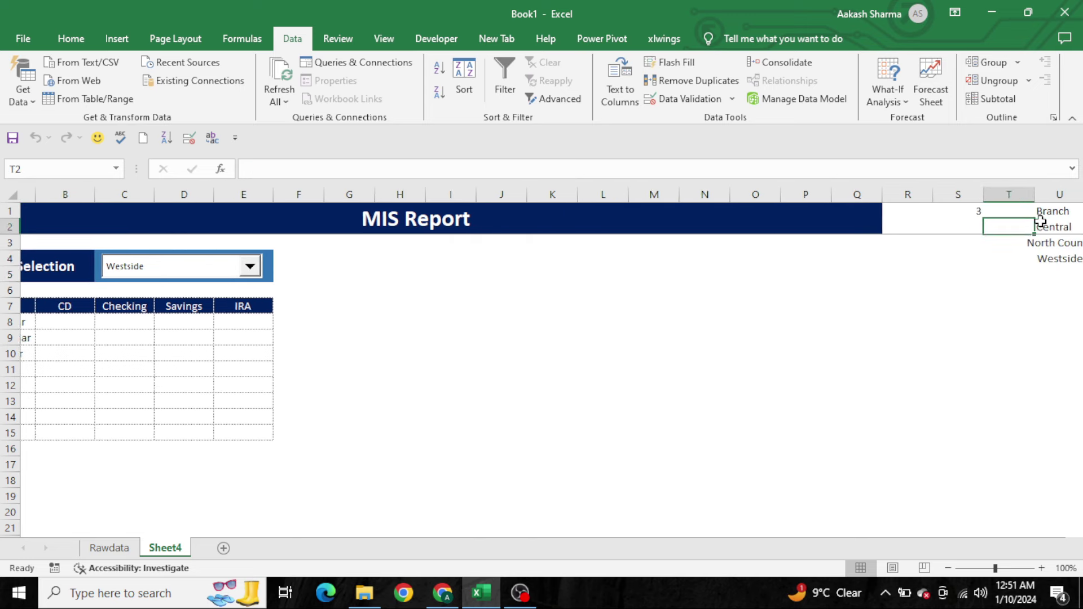
pyautogui.hscroll(1, 1041, 221)
pyautogui.hscroll(1, 1041, 221)
pyautogui.write('=')
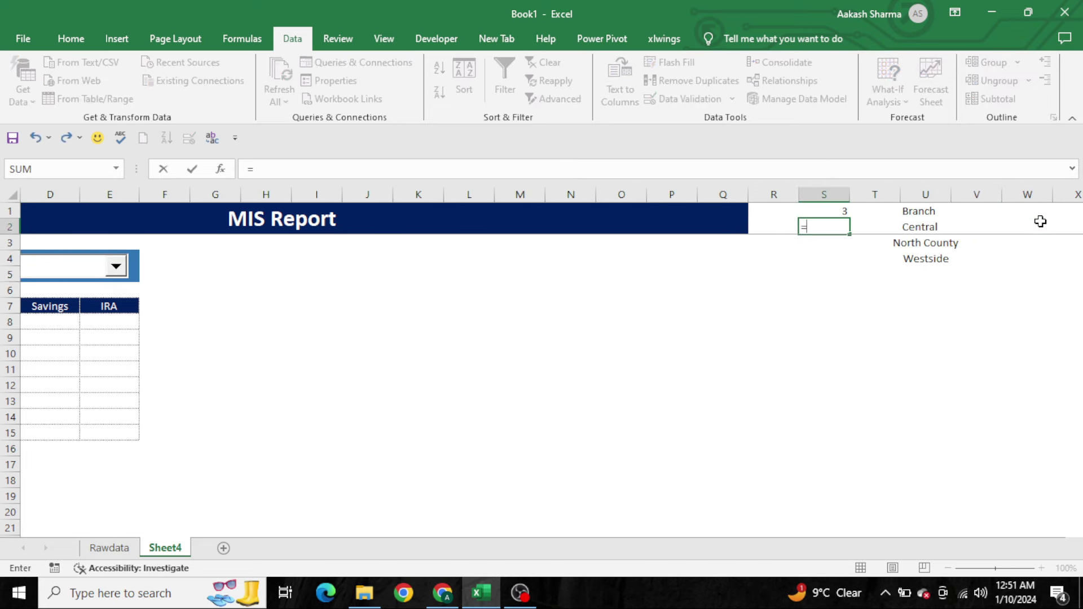
pyautogui.write('add')
pyautogui.press('Tab')
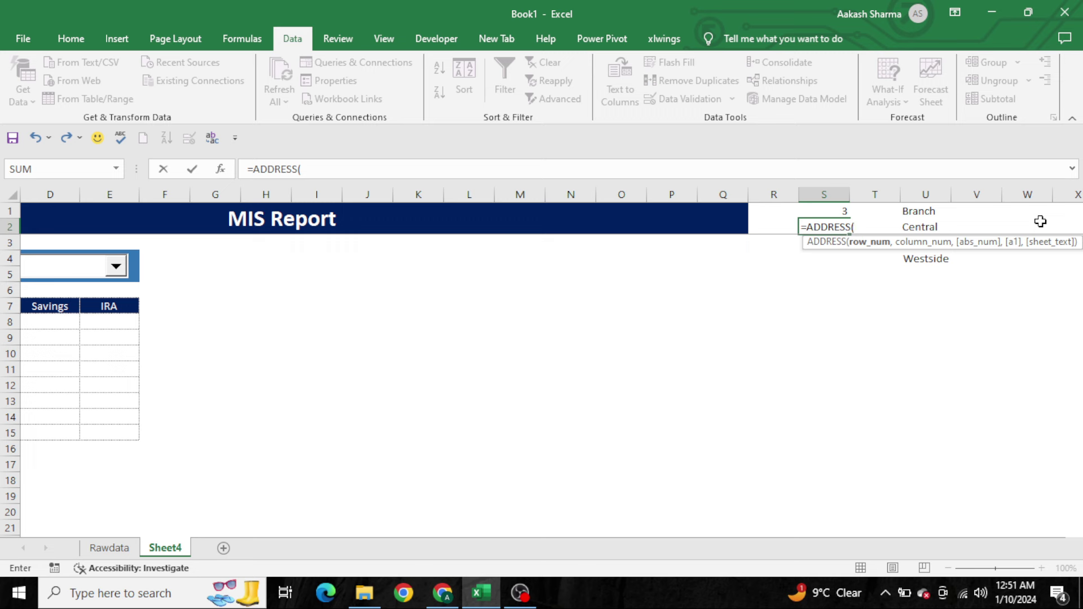
pyautogui.press('Up')
pyautogui.write(',')
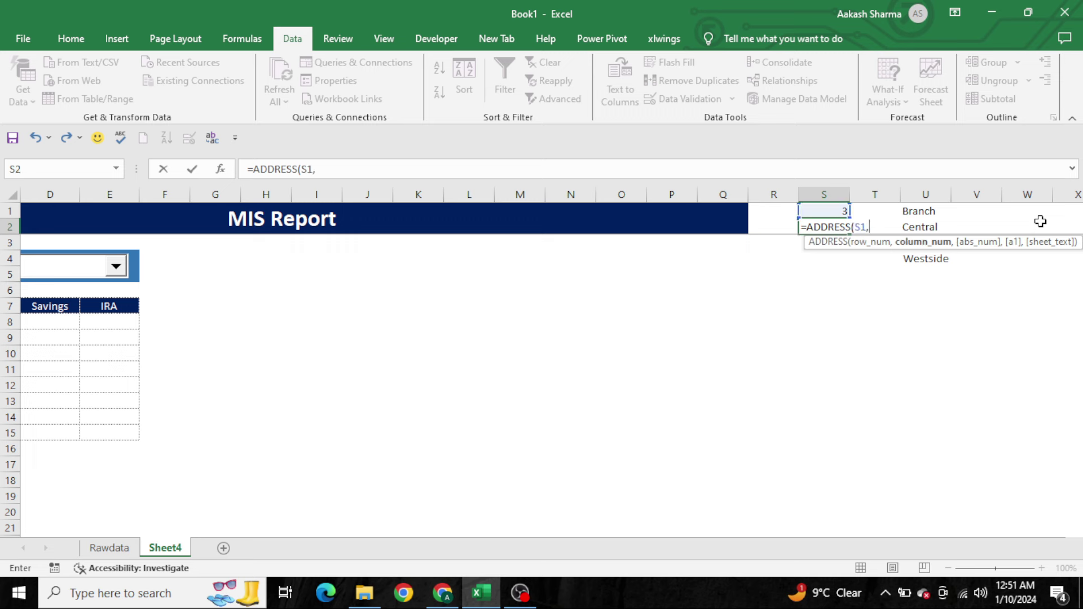
pyautogui.press('Right')
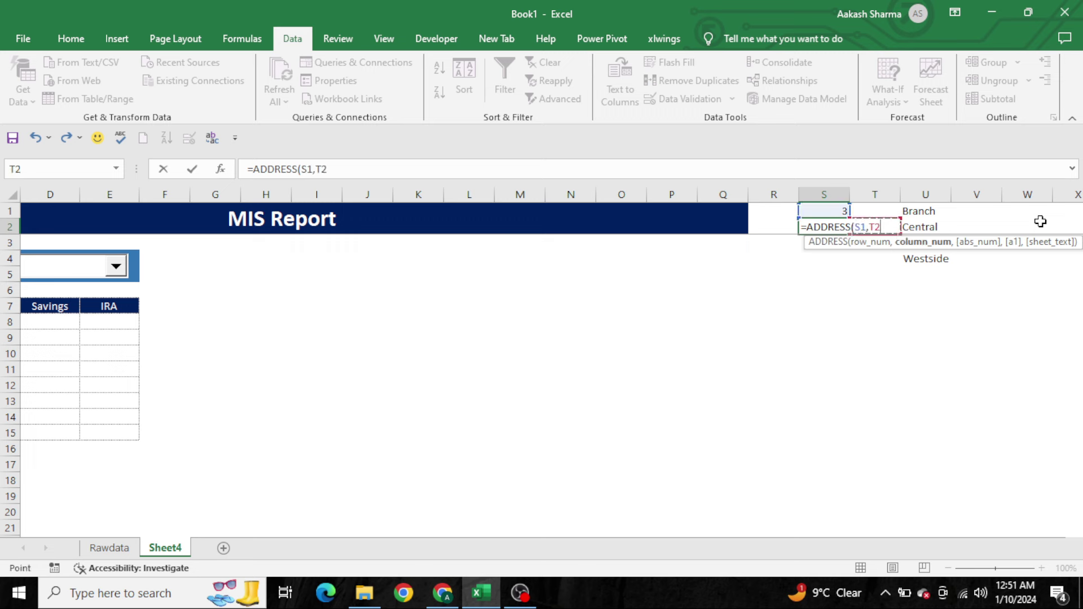
pyautogui.press('Right')
pyautogui.press('Up')
pyautogui.press('Escape')
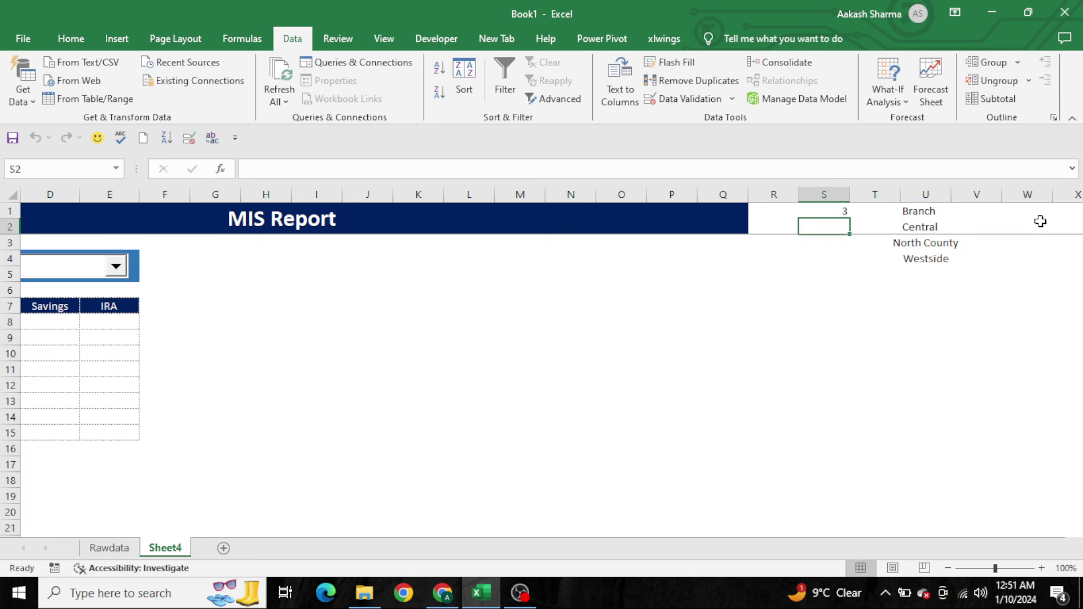
# Enter =INDEX($U$2:$U$4,$S$1,1) in S2 to return the selected branch name
pyautogui.write('=in')
pyautogui.press('Down')
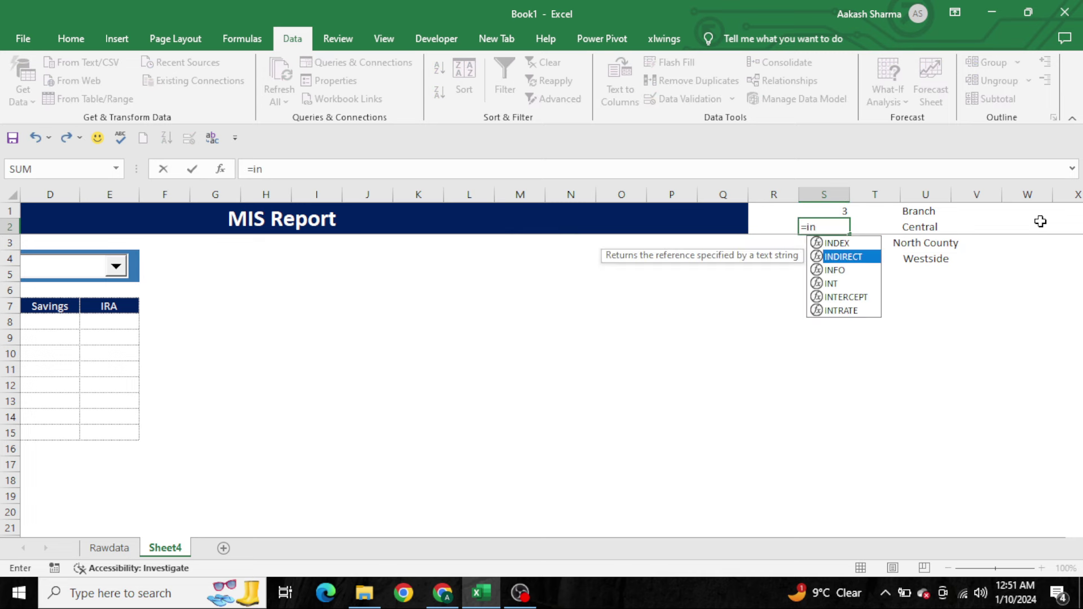
pyautogui.press('Up')
pyautogui.press('Tab')
pyautogui.press('Right')
pyautogui.press('Right')
pyautogui.hotkey('shift', 'Down')
pyautogui.hotkey('shift', 'Down')
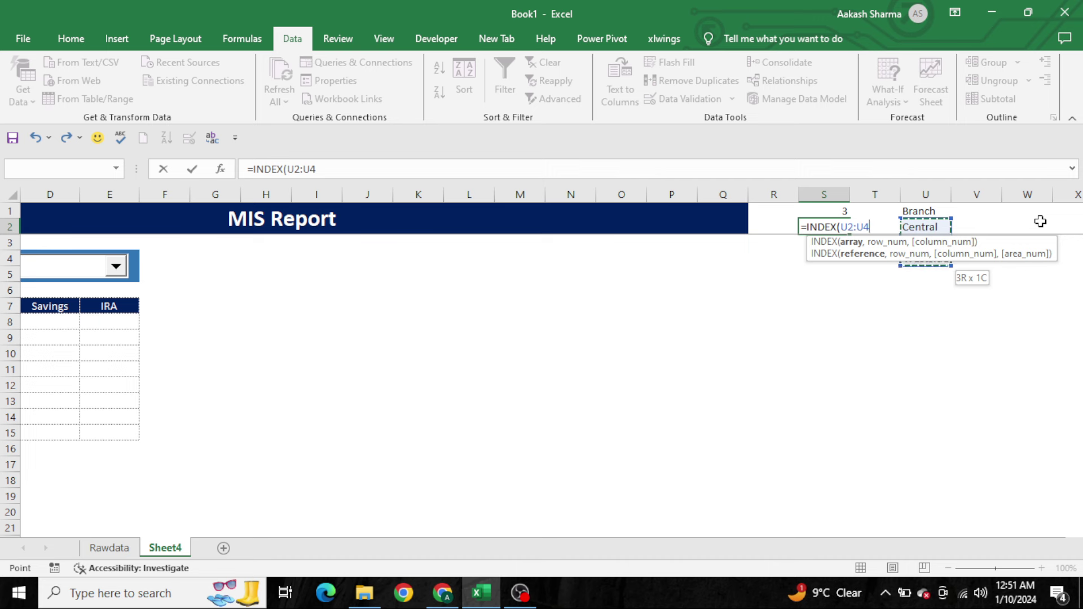
pyautogui.press('F4')
pyautogui.write('$U$4,')
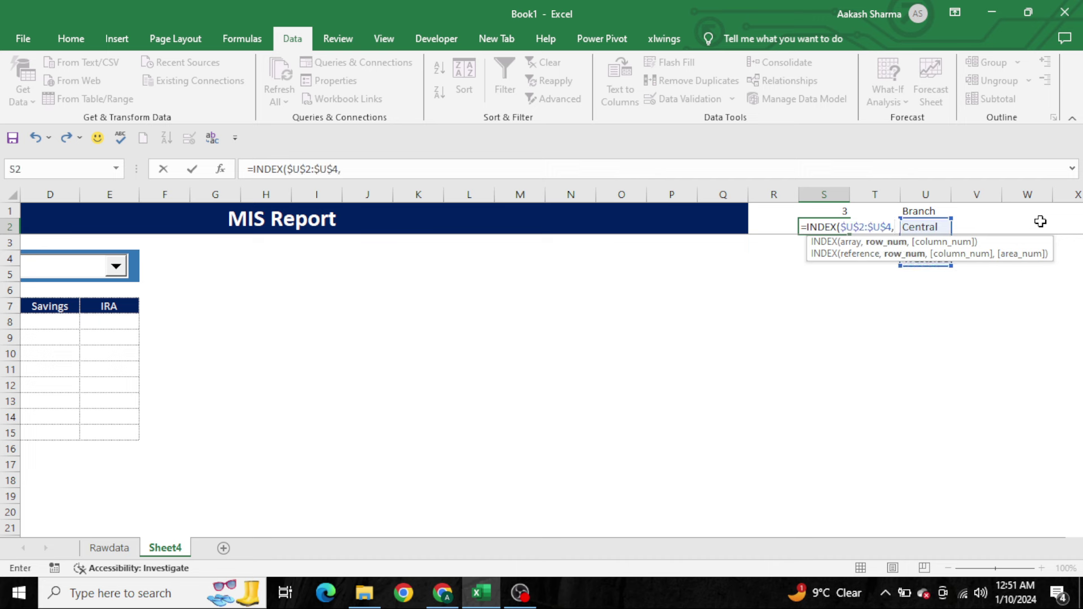
pyautogui.press('Up')
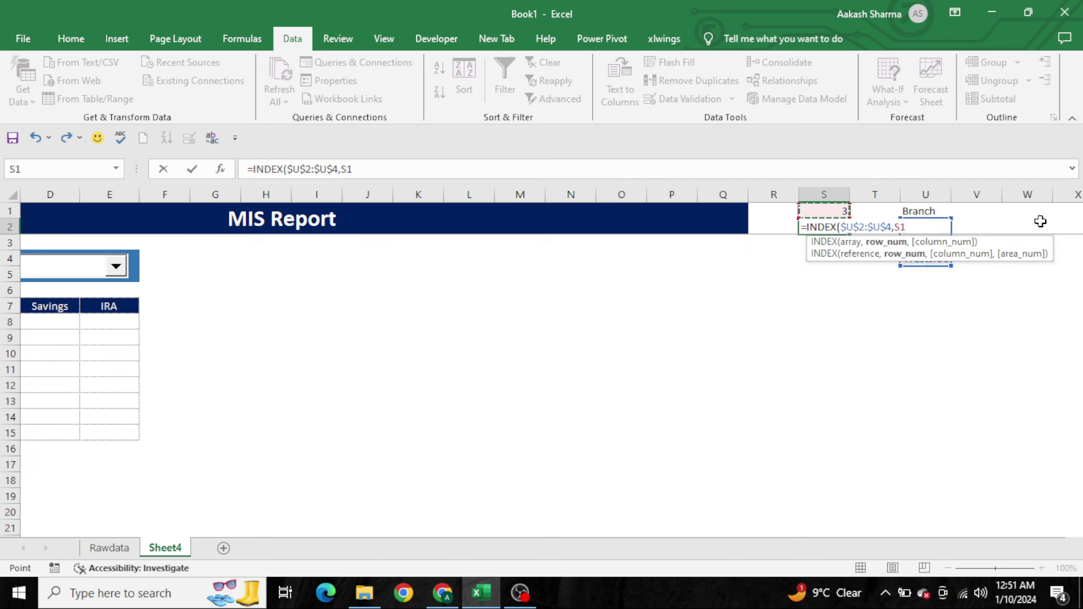
pyautogui.press('F4')
pyautogui.write(',1')
pyautogui.press('Return')
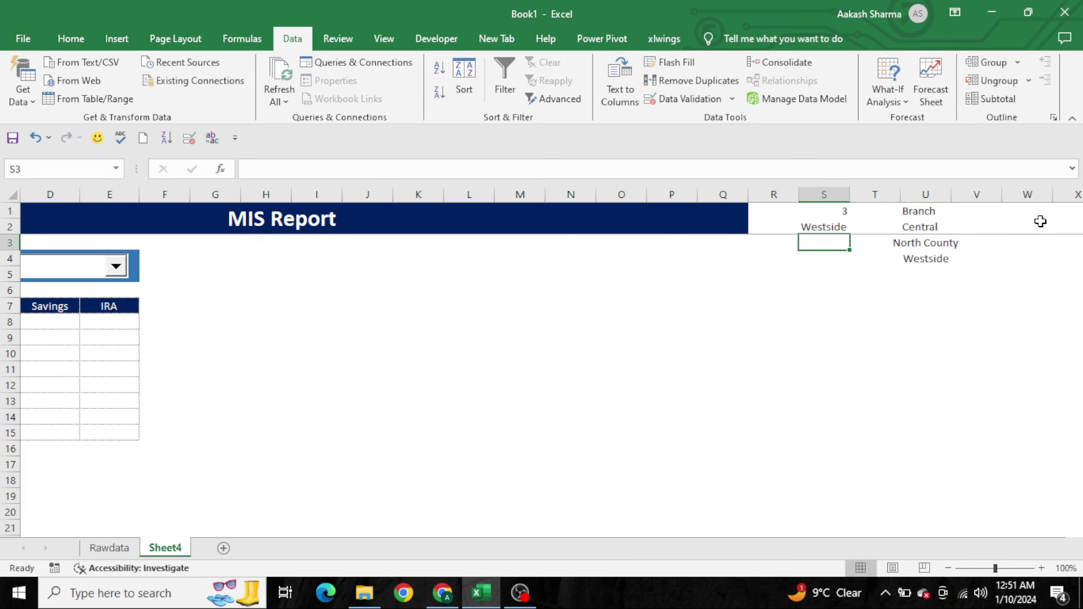
pyautogui.press('Home')
pyautogui.press('Down')
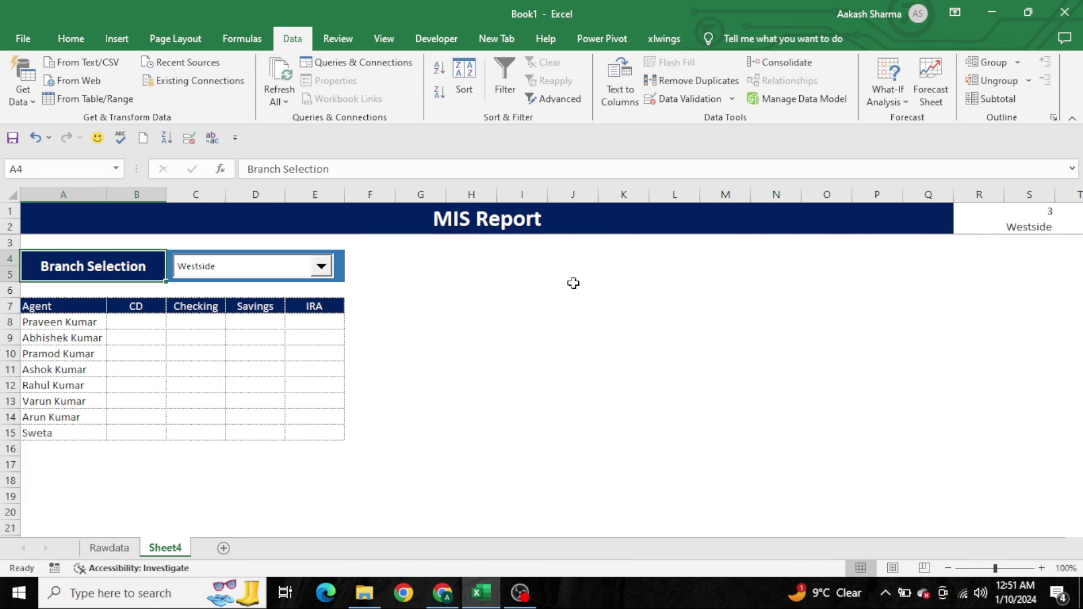
# Switch the branch drop-down to Central, then North County, then back to Central
pyautogui.click(271, 276)
pyautogui.click(253, 282)
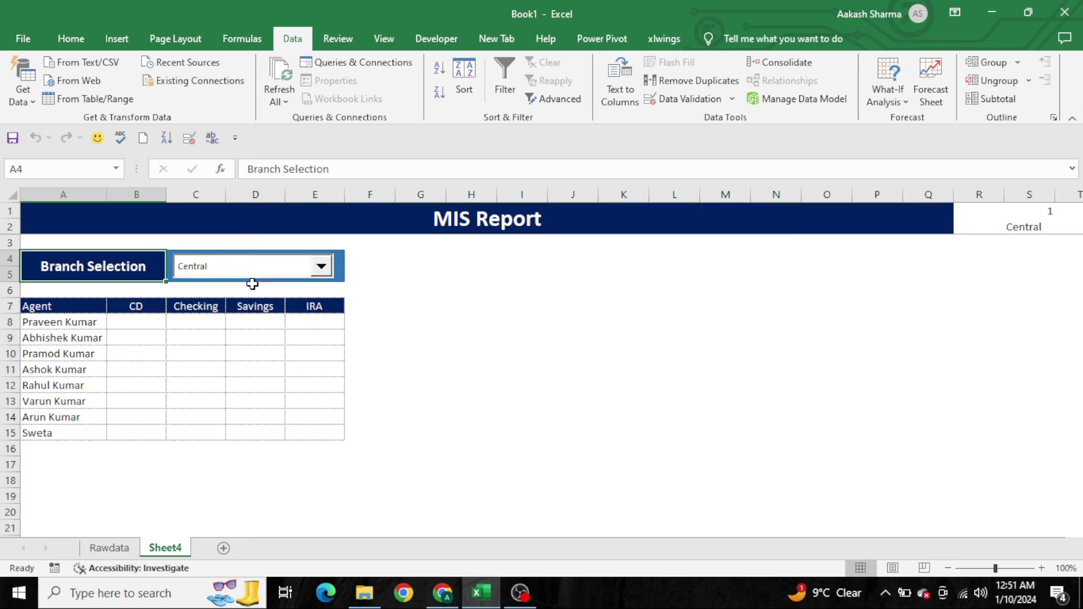
pyautogui.click(291, 277)
pyautogui.click(268, 293)
pyautogui.click(273, 278)
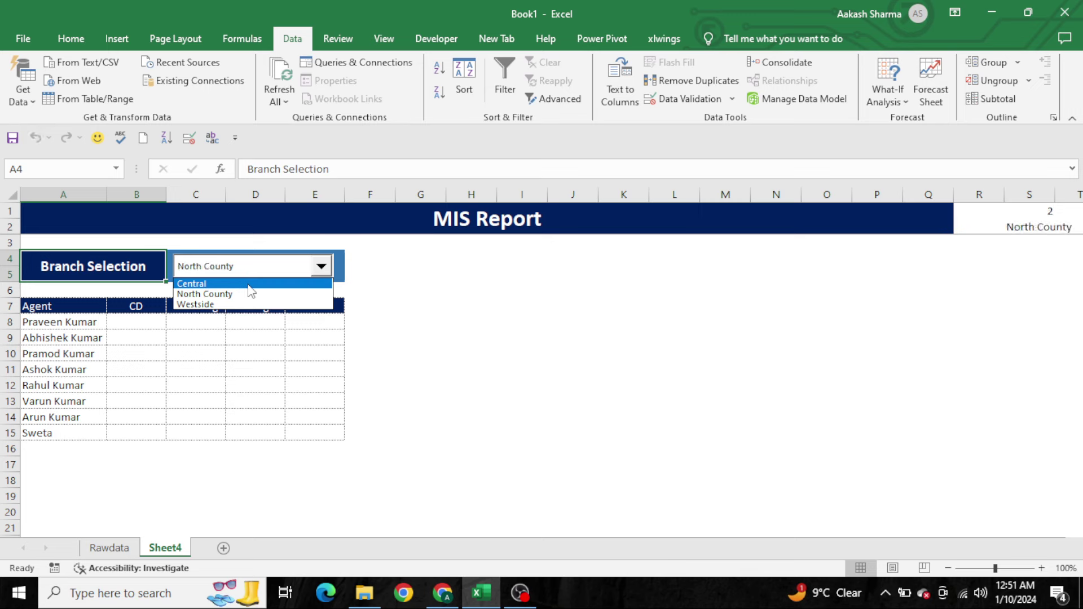
pyautogui.click(247, 284)
# Select the agent table A7:E15
pyautogui.click(259, 351)
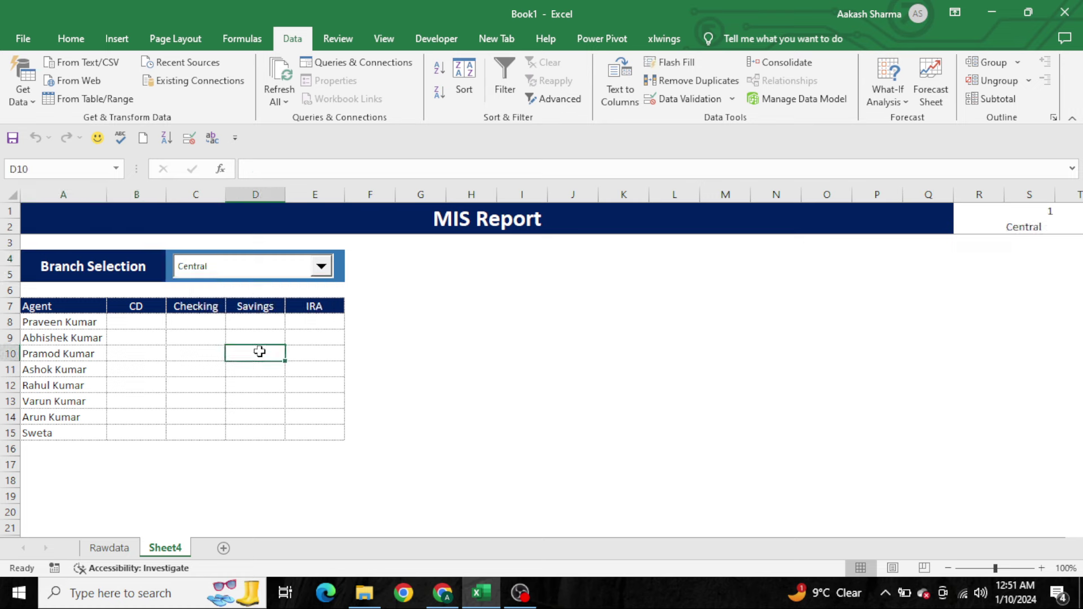
pyautogui.press('Home')
pyautogui.press('Up')
pyautogui.press('Right')
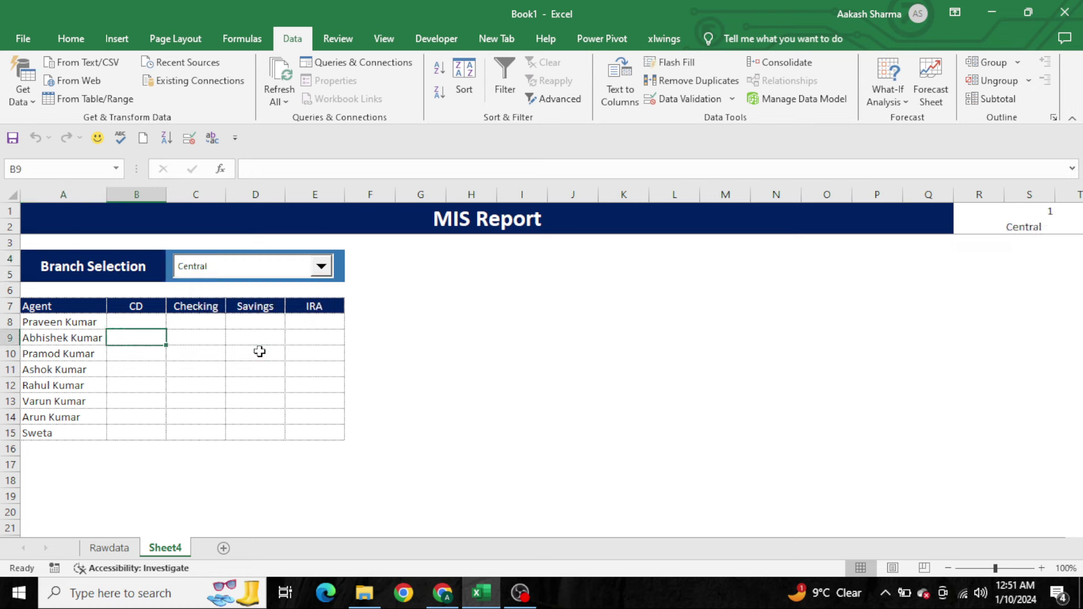
pyautogui.press('Up')
pyautogui.press('Up')
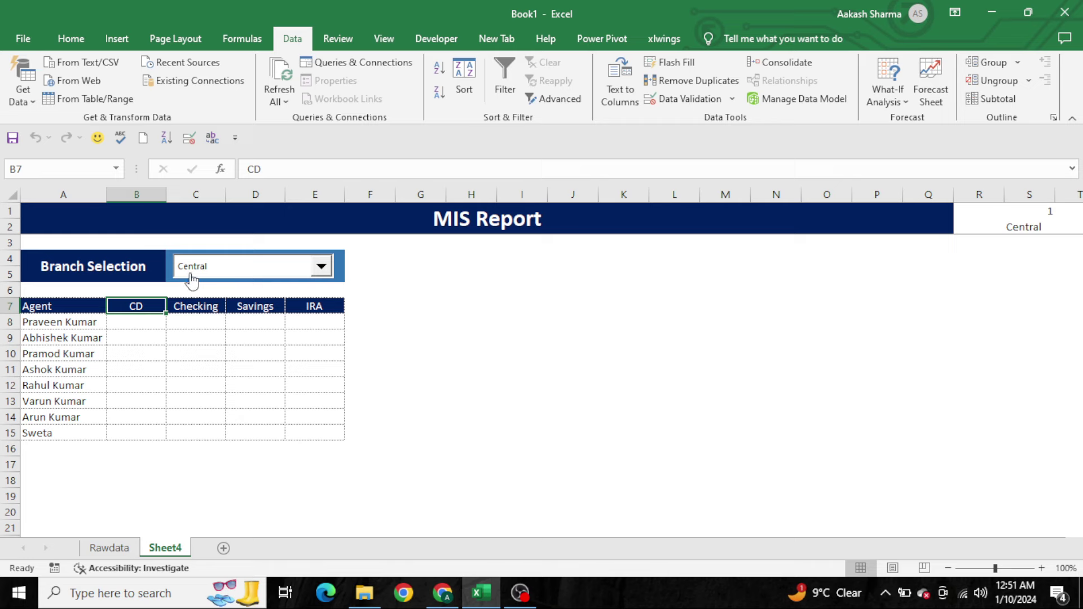
pyautogui.moveTo(62, 308)
pyautogui.mouseDown()
pyautogui.moveTo(246, 403)
pyautogui.moveTo(324, 429)
pyautogui.mouseUp()
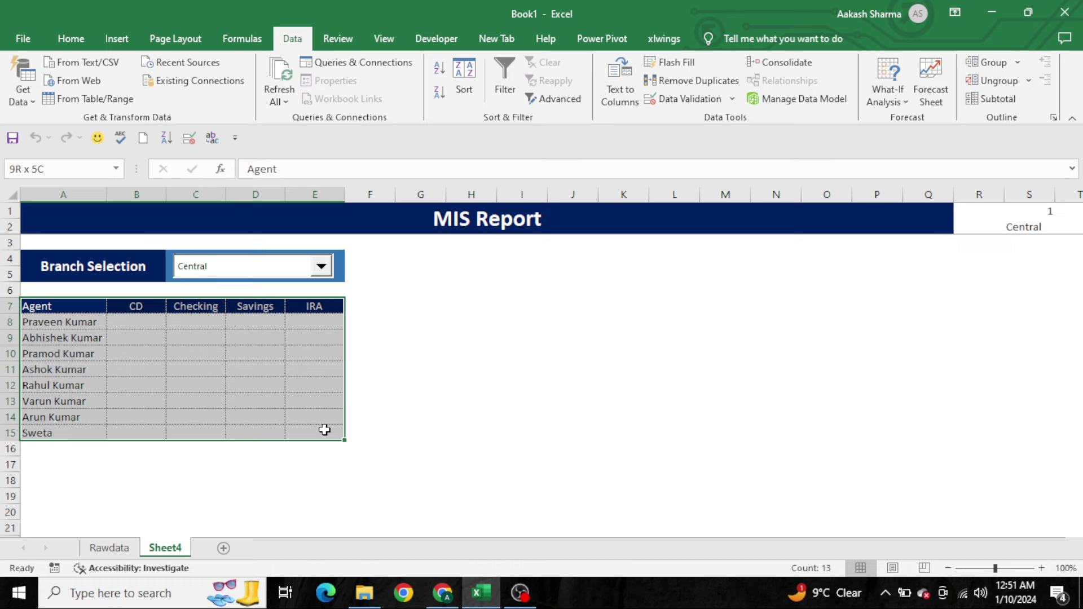
# Begin a COUNTIFS in B8 matching Rawdata's absolute Agent column against agent name $A8
pyautogui.click(134, 324)
pyautogui.write('=c')
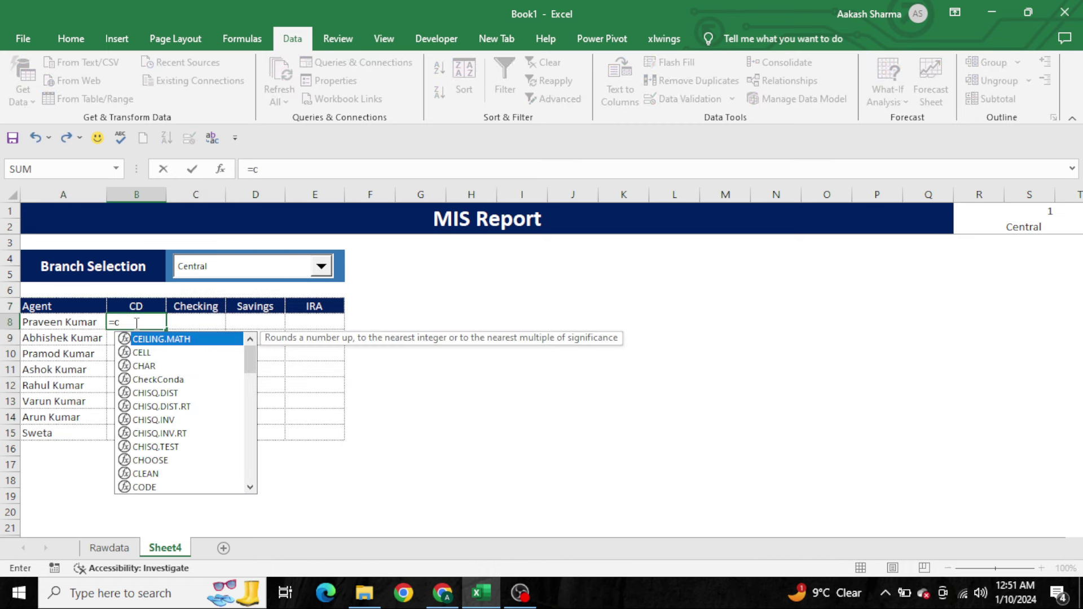
pyautogui.write('u')
pyautogui.press('BackSpace')
pyautogui.press('BackSpace')
pyautogui.write('ounti')
pyautogui.press('Down')
pyautogui.press('Tab')
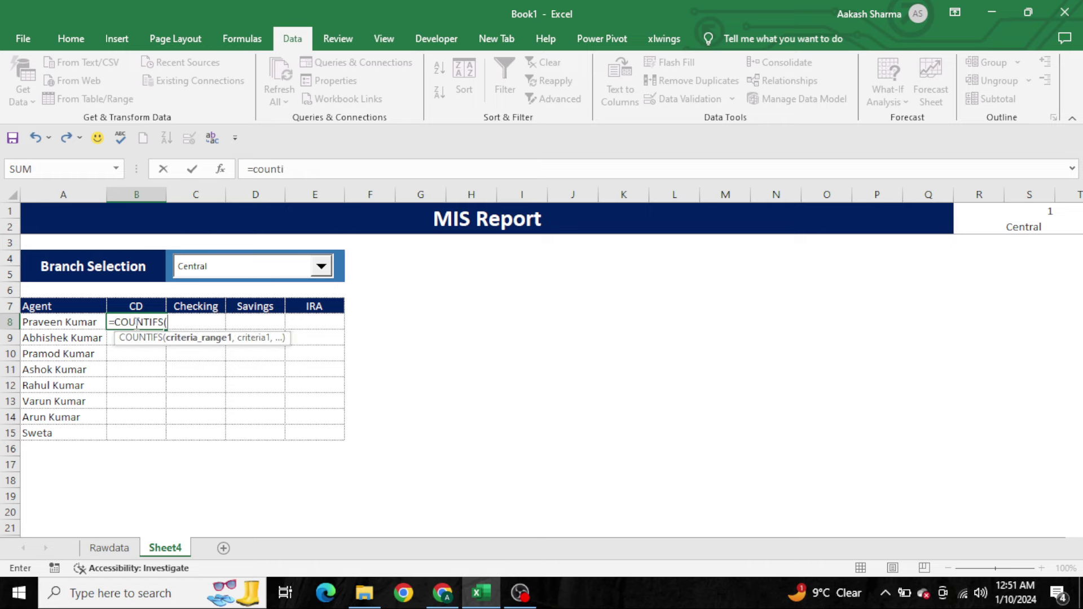
pyautogui.hotkey('ctrl', 'pageup')
pyautogui.click(74, 273)
pyautogui.hotkey('ctrl', 'space')
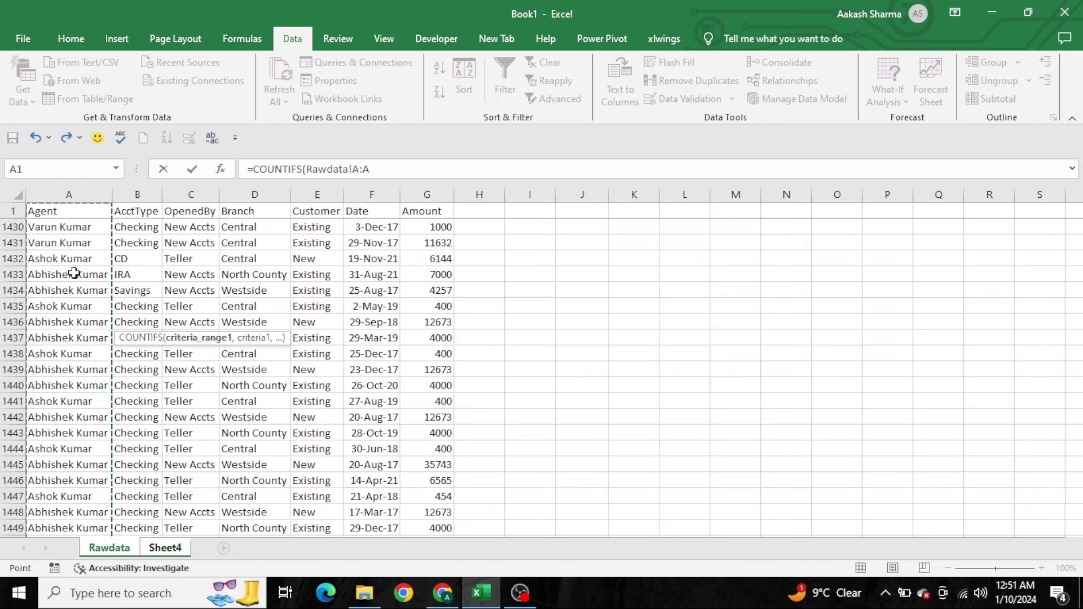
pyautogui.press('F4')
pyautogui.write('$A,')
pyautogui.hotkey('ctrl', 'pagedown')
pyautogui.press('Left')
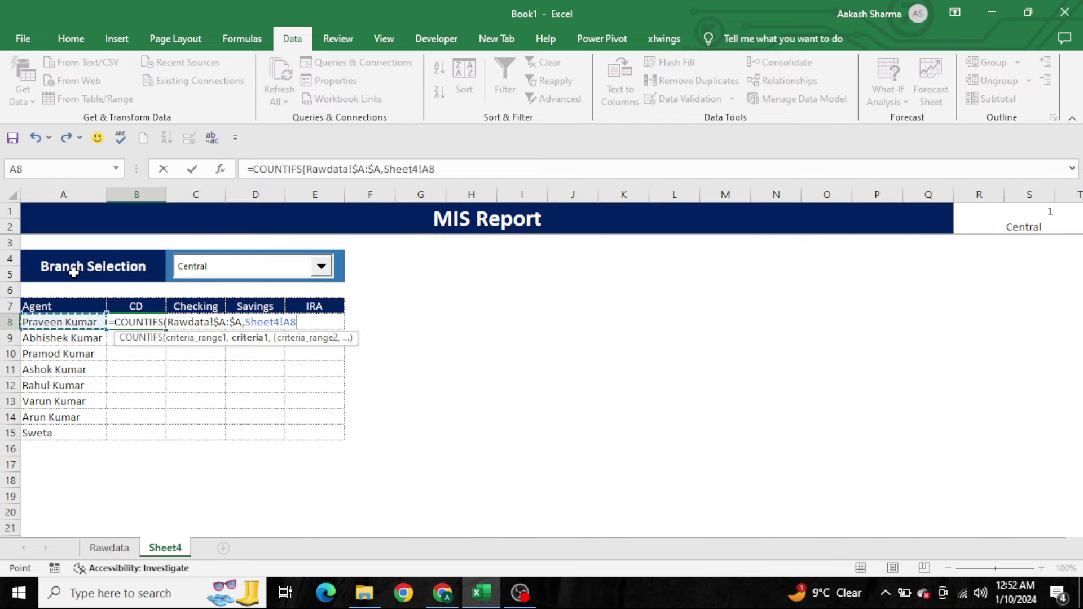
pyautogui.press('F4')
pyautogui.press('F4')
pyautogui.press('F4')
pyautogui.write('$A8,')
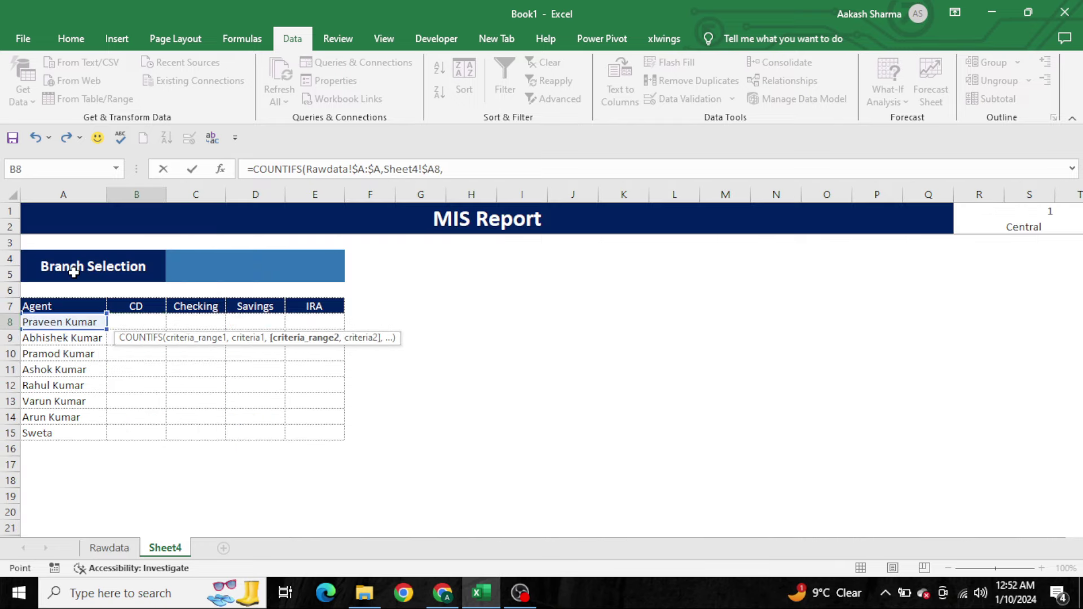
# Complete the B8 COUNTIFS with AcctType matched to B$7 and Branch matched to S2
pyautogui.hotkey('ctrl', 'pageup')
pyautogui.click(112, 240)
pyautogui.hotkey('ctrl', 'space')
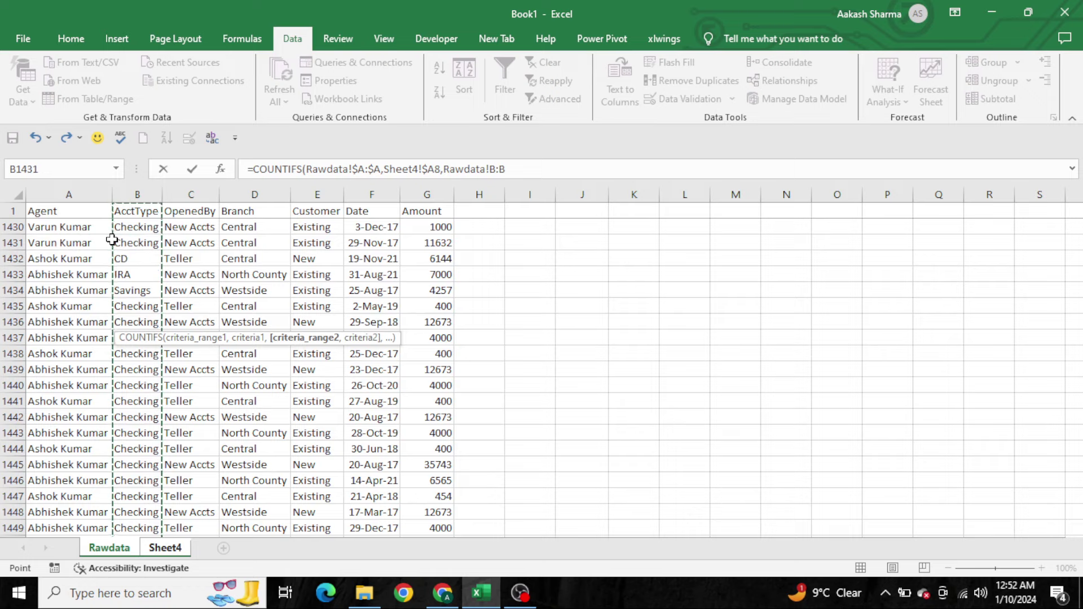
pyautogui.press('F4')
pyautogui.write('$B,')
pyautogui.hotkey('ctrl', 'pagedown')
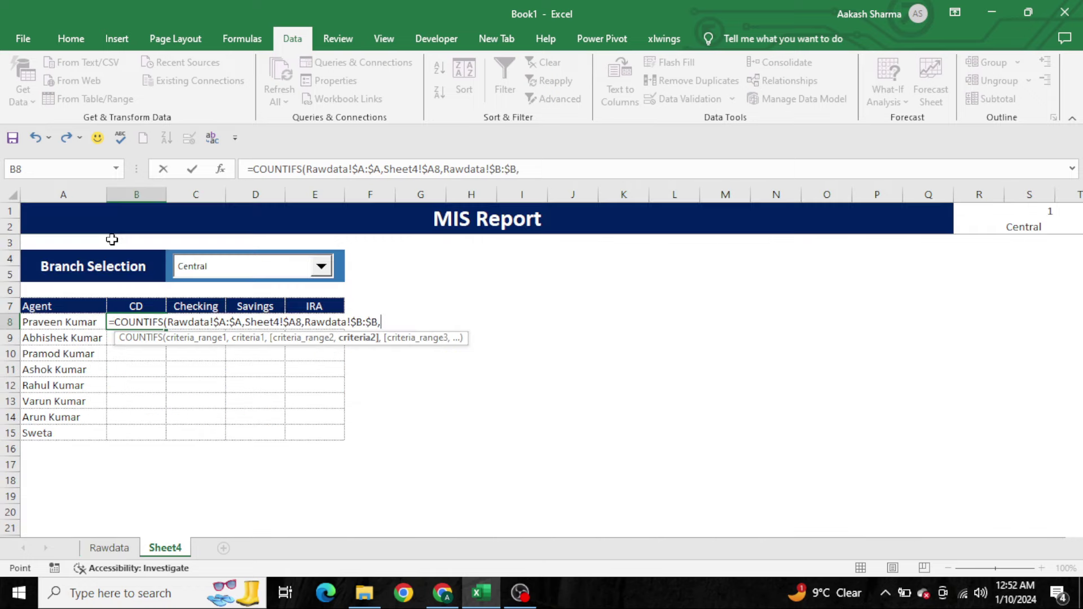
pyautogui.press('Up')
pyautogui.press('F4')
pyautogui.press('F4')
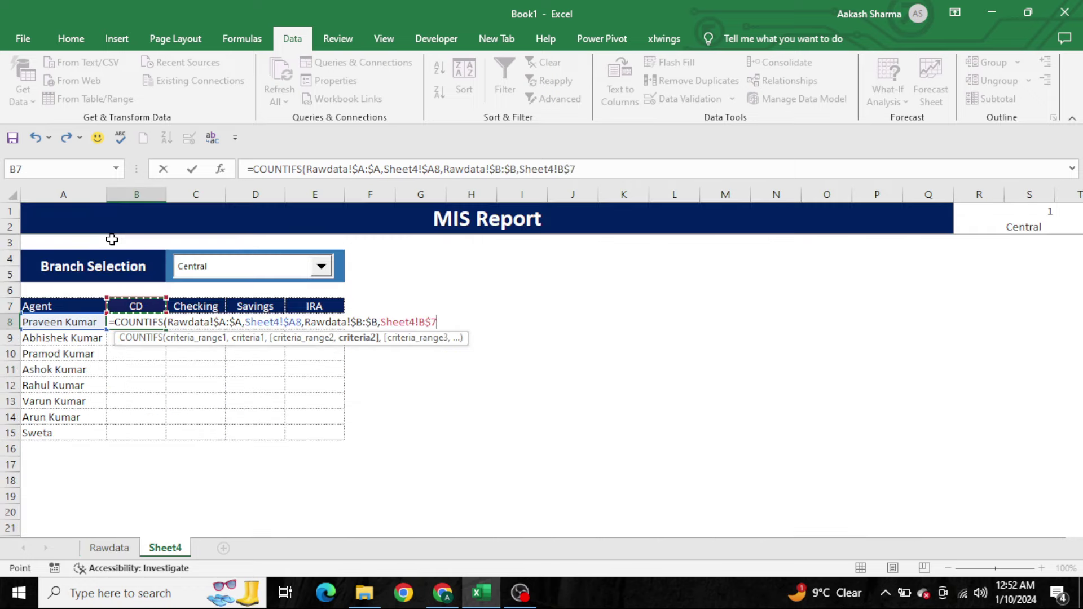
pyautogui.write(',')
pyautogui.hotkey('ctrl', 'pageup')
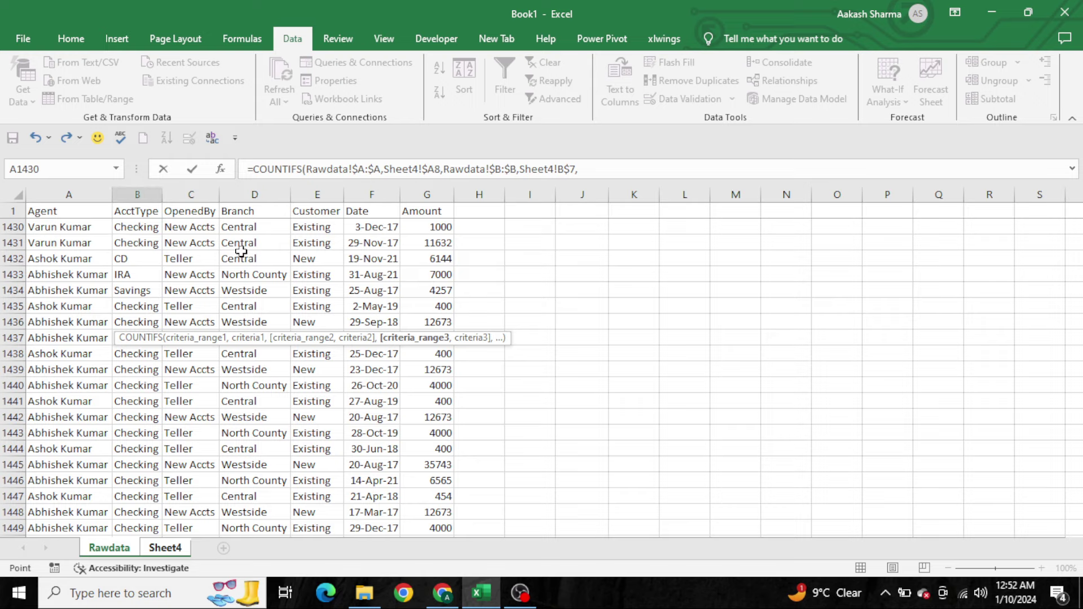
pyautogui.click(241, 251)
pyautogui.hotkey('ctrl', 'space')
pyautogui.press('F4')
pyautogui.write(',')
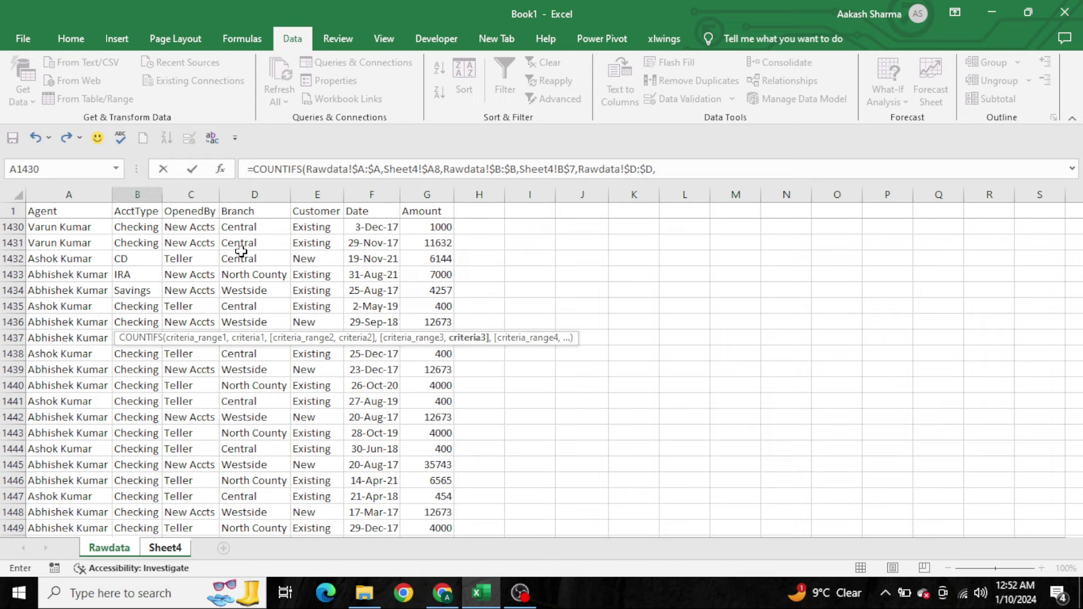
pyautogui.hotkey('ctrl', 'pagedown')
pyautogui.click(1033, 226)
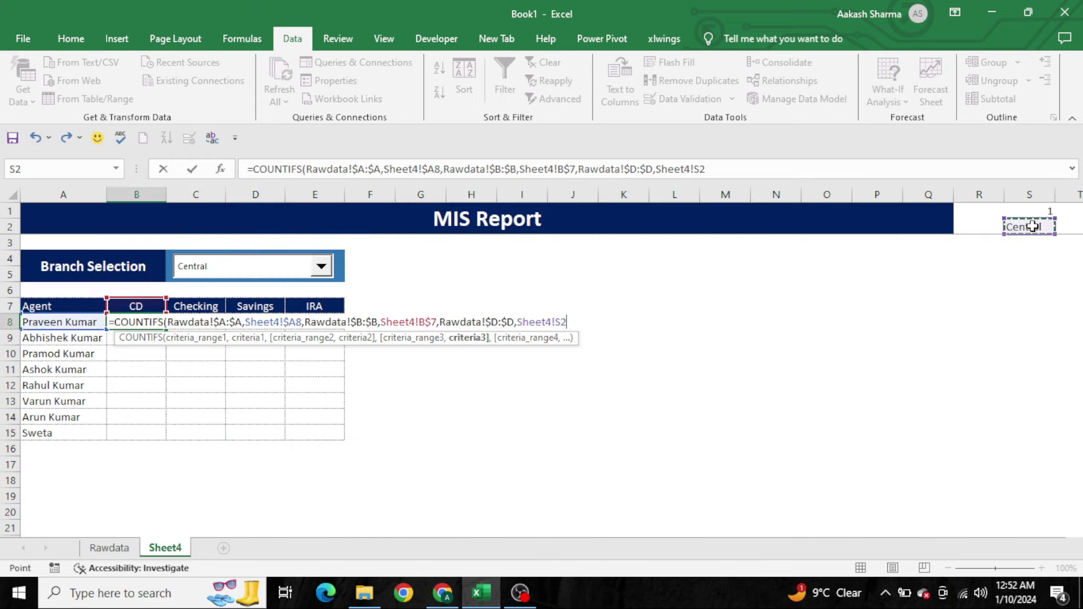
pyautogui.hotkey('ctrl', 'Return')
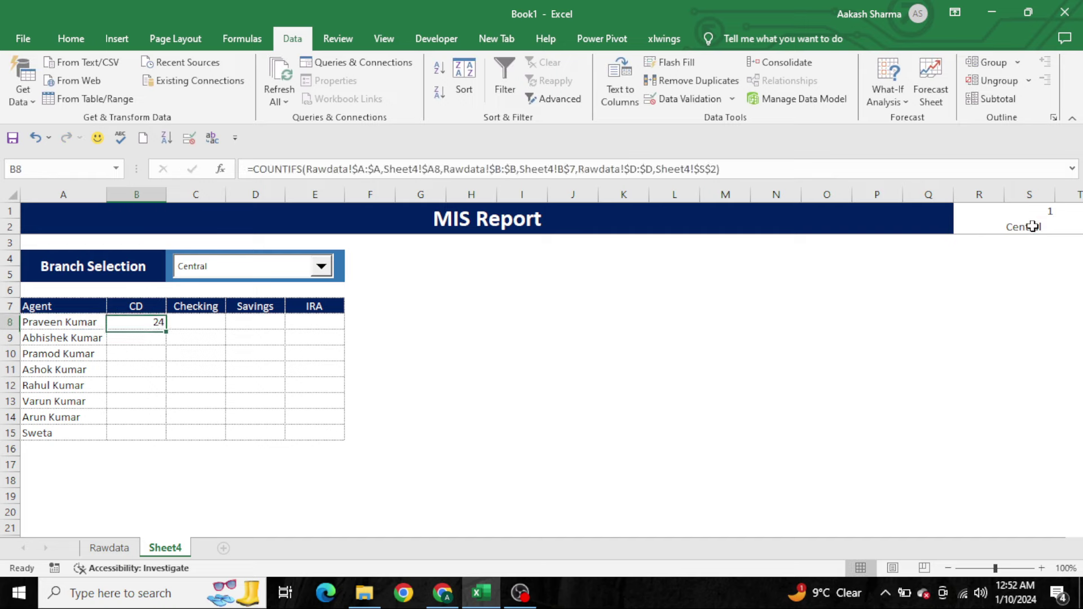
# Copy the B8 formula across C8:E8, then fill B8:E8 down through row 15
pyautogui.hotkey('ctrl', 'c')
pyautogui.press('Right')
pyautogui.press('Right')
pyautogui.press('Right')
pyautogui.hotkey('shift', 'Left')
pyautogui.hotkey('shift', 'Left')
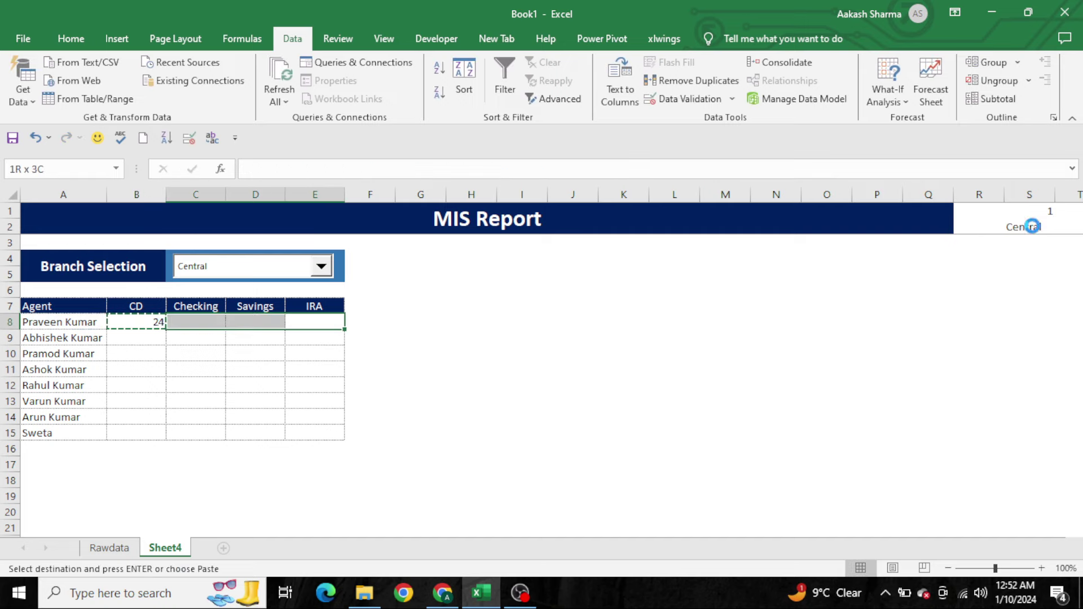
pyautogui.hotkey('ctrl', 'v')
pyautogui.press('Left')
pyautogui.press('Left')
pyautogui.press('Left')
pyautogui.hotkey('shift', 'Right')
pyautogui.hotkey('shift', 'Right')
pyautogui.hotkey('shift', 'Right')
pyautogui.hotkey('ctrl', 'c')
pyautogui.press('Down')
pyautogui.press('Down')
pyautogui.press('Down')
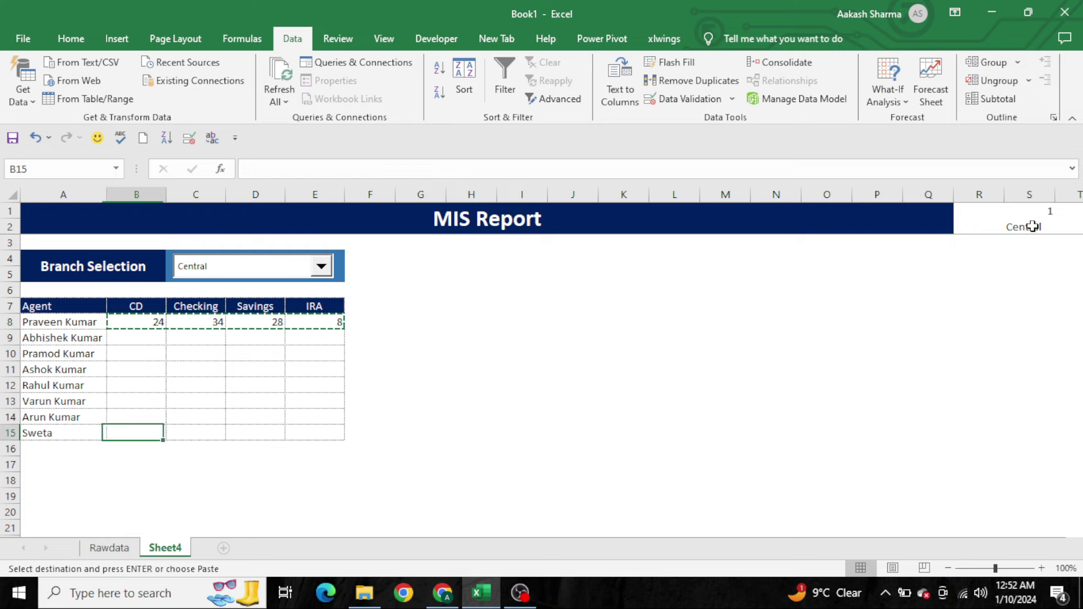
pyautogui.hotkey('shift', 'Up')
pyautogui.hotkey('shift', 'Up')
pyautogui.hotkey('shift', 'Up')
pyautogui.hotkey('shift', 'Right')
pyautogui.hotkey('shift', 'Right')
pyautogui.hotkey('shift', 'Right')
pyautogui.hotkey('ctrl', 'v')
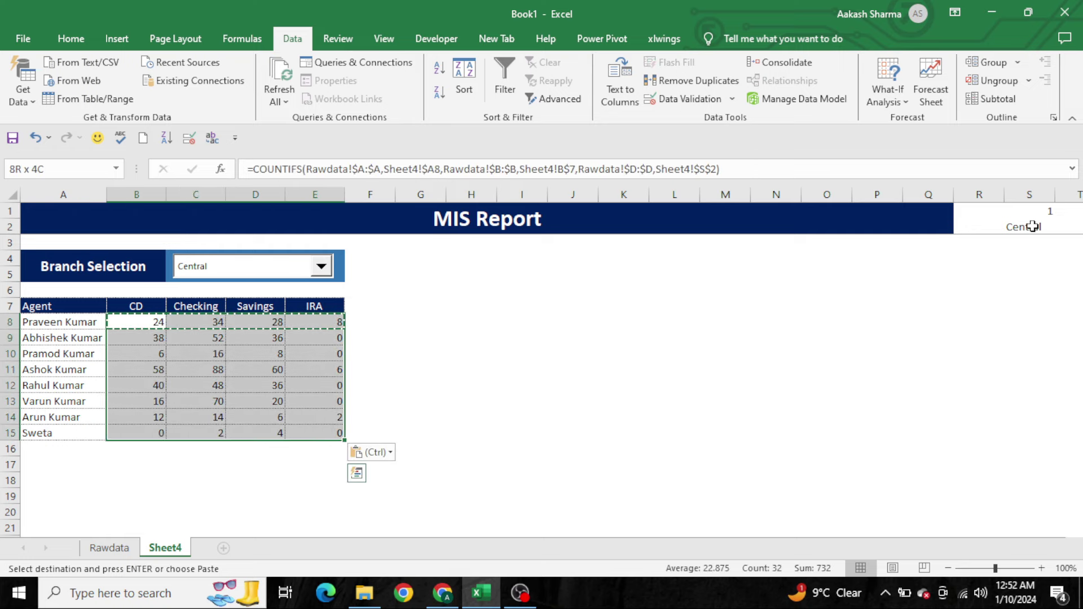
pyautogui.hotkey('alt', 'h')
# Centre-align the count values in B8:E15
pyautogui.press('a')
pyautogui.press('c')
pyautogui.press('Left')
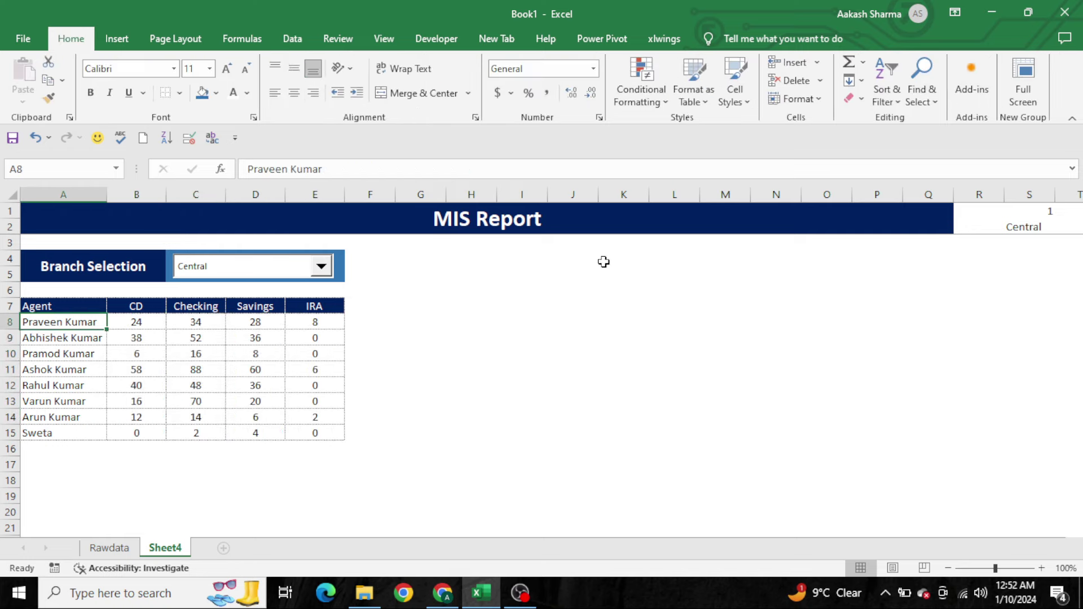
# Try North County and Westside in the branch drop-down, then return to Central
pyautogui.click(321, 266)
pyautogui.click(277, 297)
pyautogui.click(273, 275)
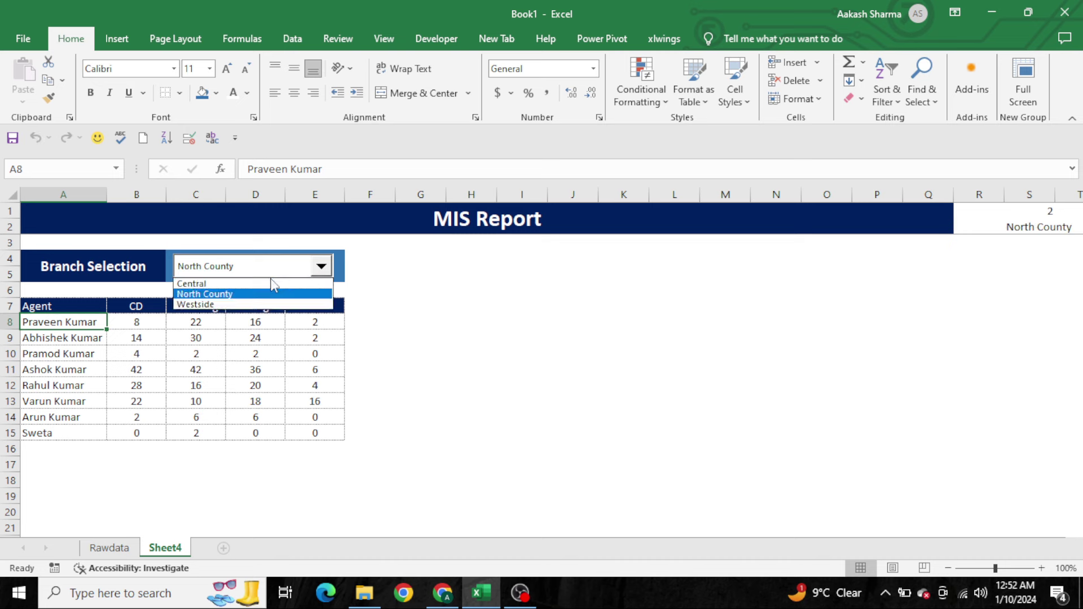
pyautogui.click(257, 305)
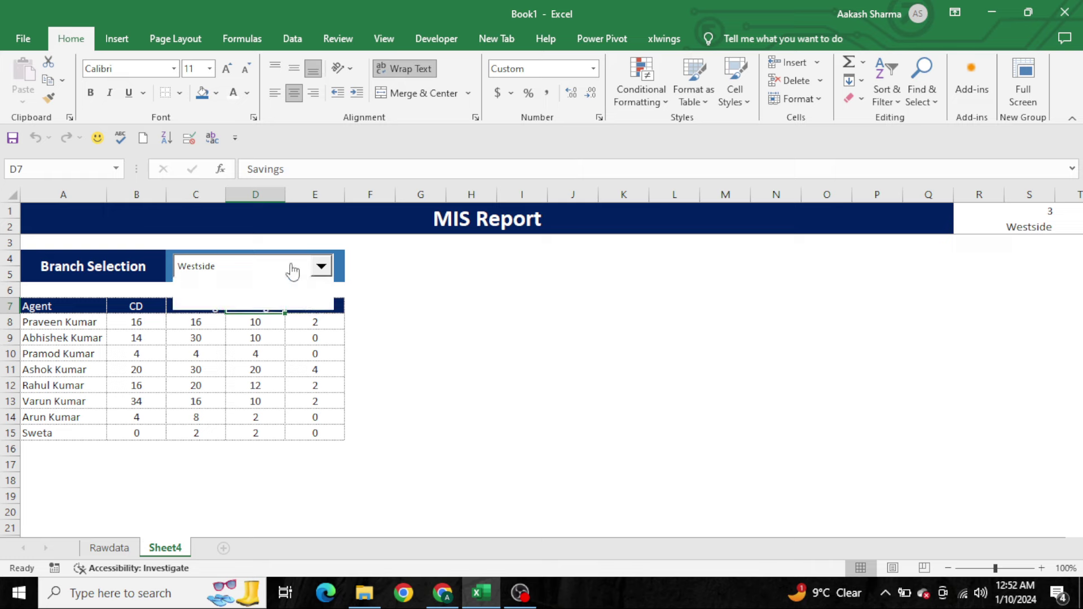
pyautogui.click(274, 281)
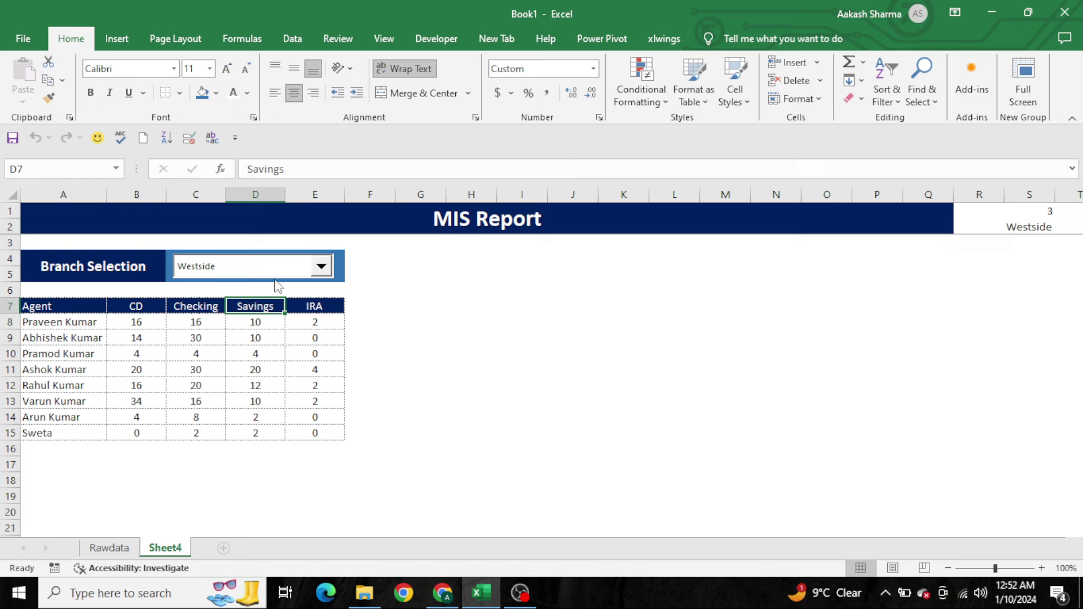
# Select the agent table A7:E15
pyautogui.click(195, 351)
pyautogui.hotkey('ctrl', 'Up')
pyautogui.hotkey('ctrl', 'Left')
pyautogui.hotkey('ctrl', 'shift', 'Right')
pyautogui.hotkey('ctrl', 'shift', 'Down')
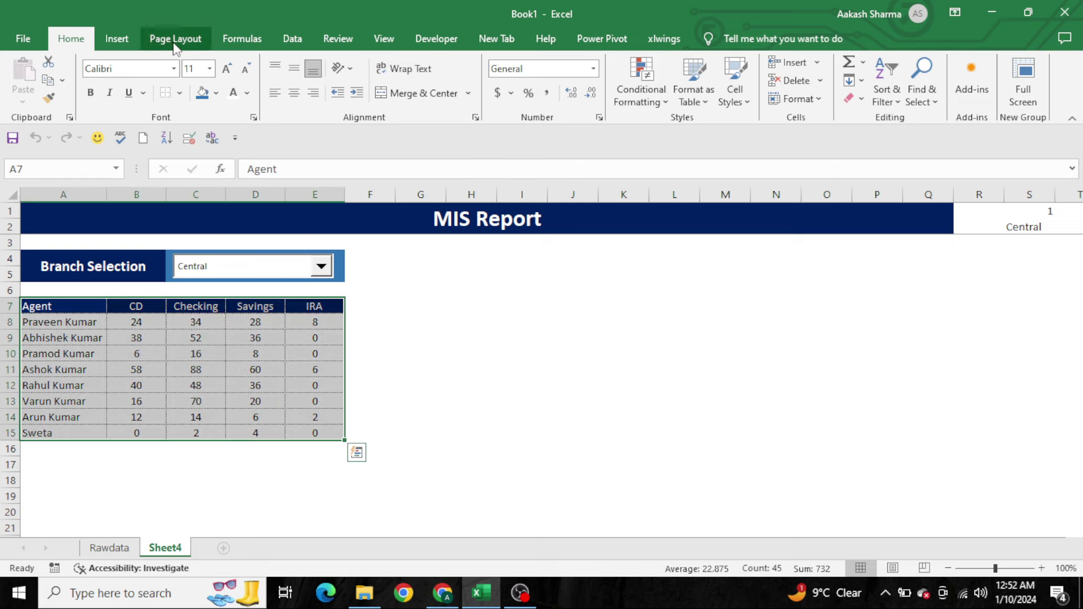
# Insert a clustered column chart of the table, placed beside it and widened to column Q
pyautogui.click(117, 39)
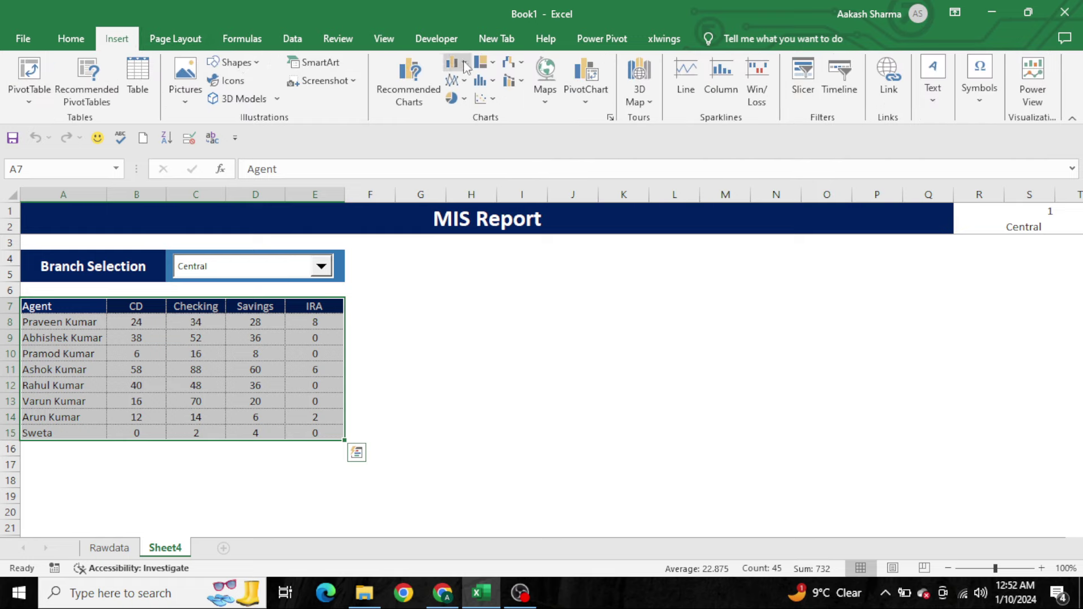
pyautogui.click(463, 62)
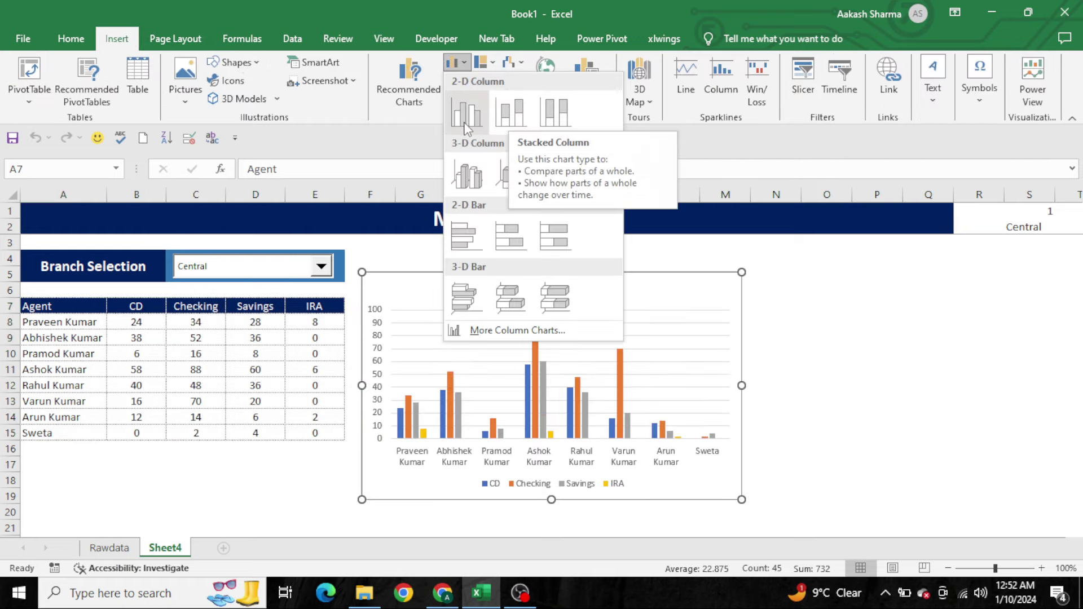
pyautogui.click(465, 118)
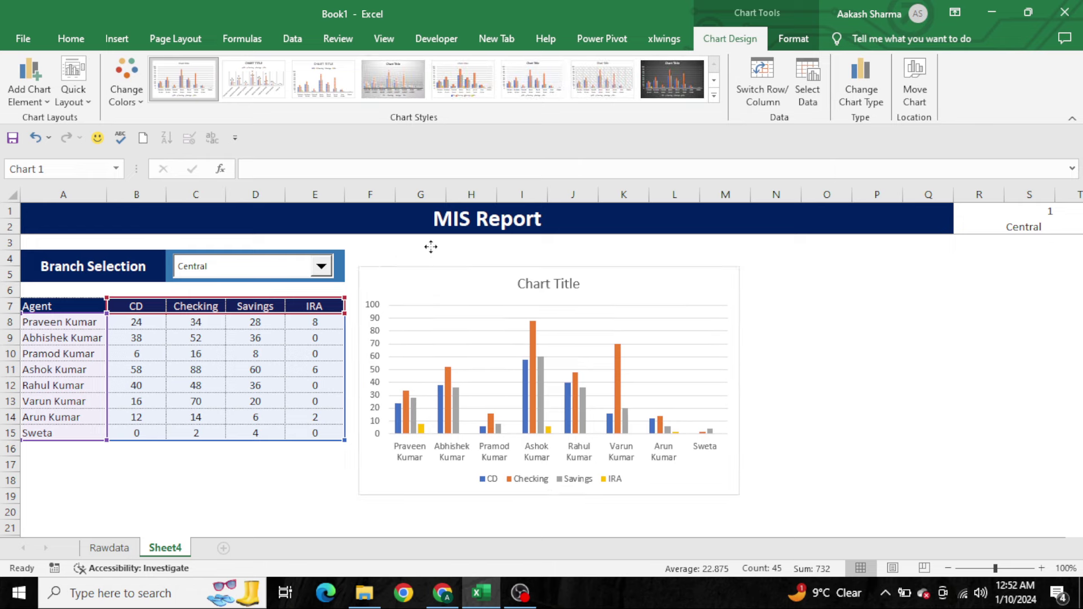
pyautogui.moveTo(431, 247); pyautogui.dragTo(431, 245)
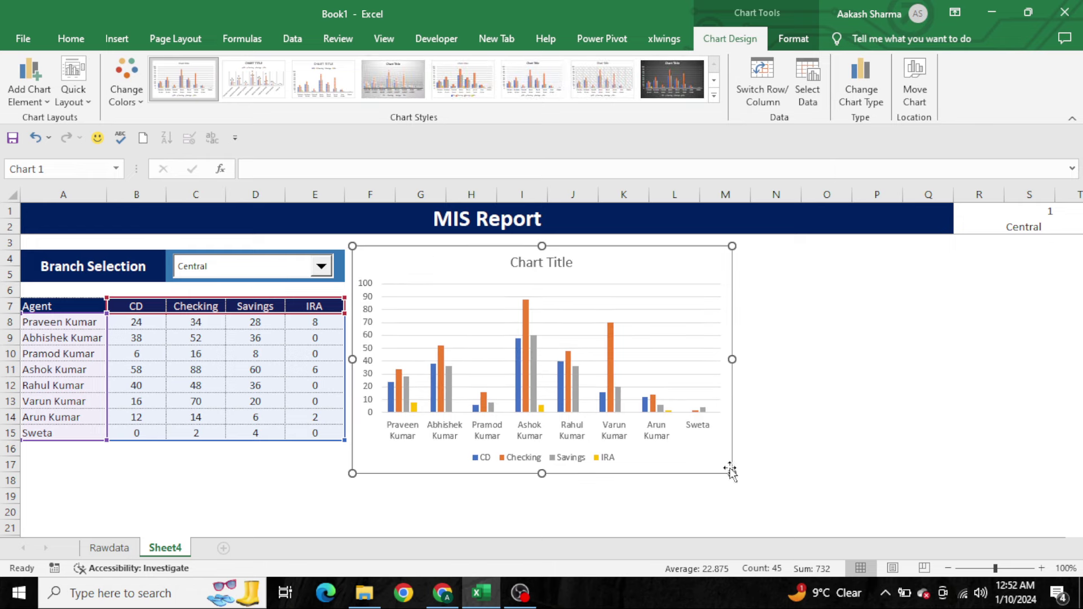
pyautogui.moveTo(731, 474); pyautogui.dragTo(960, 441)
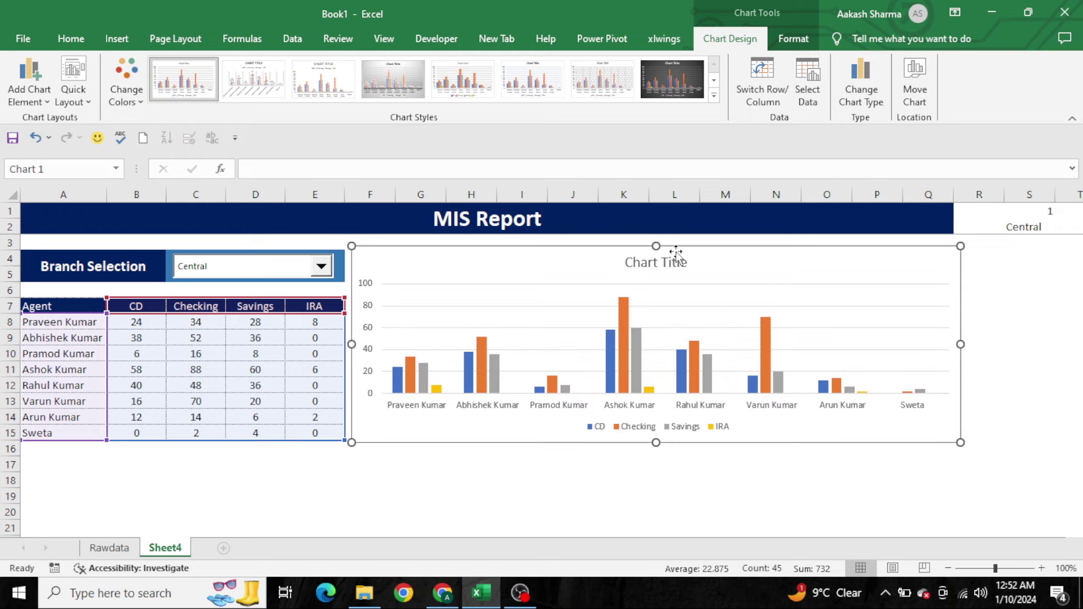
# Retitle the chart 'Accounting opening trend Agent wise'
pyautogui.click(657, 264)
pyautogui.tripleClick(656, 264)
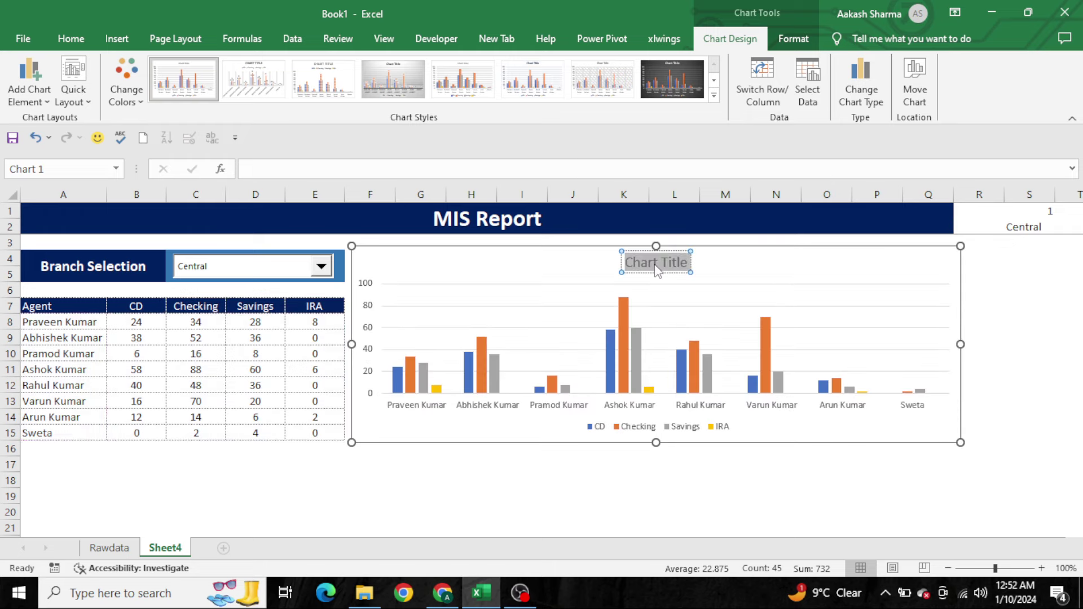
pyautogui.press('BackSpace')
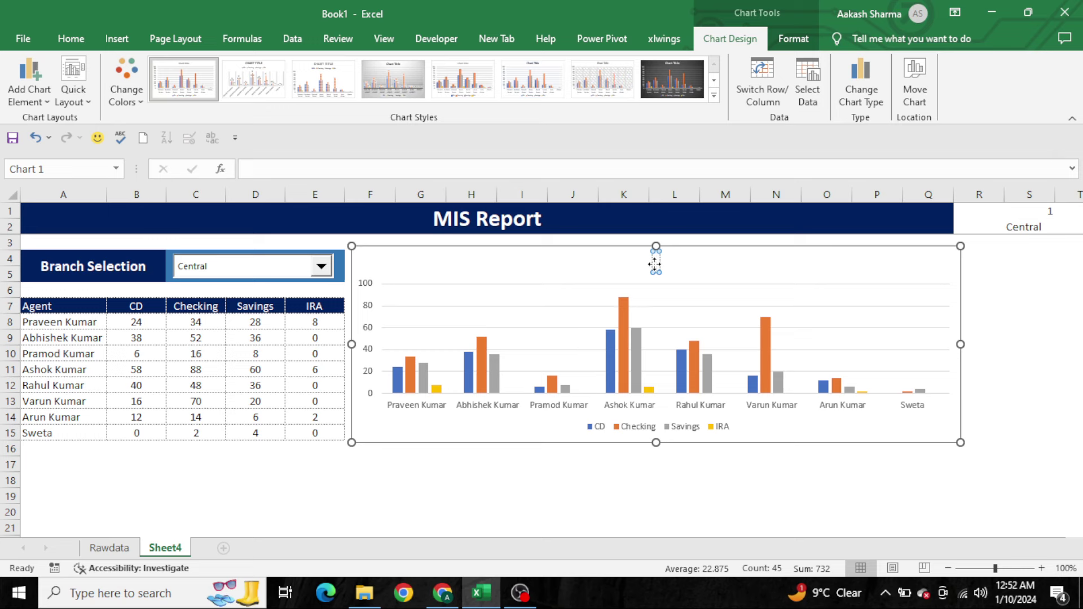
pyautogui.write('A')
pyautogui.press('BackSpace')
pyautogui.write('Accoun')
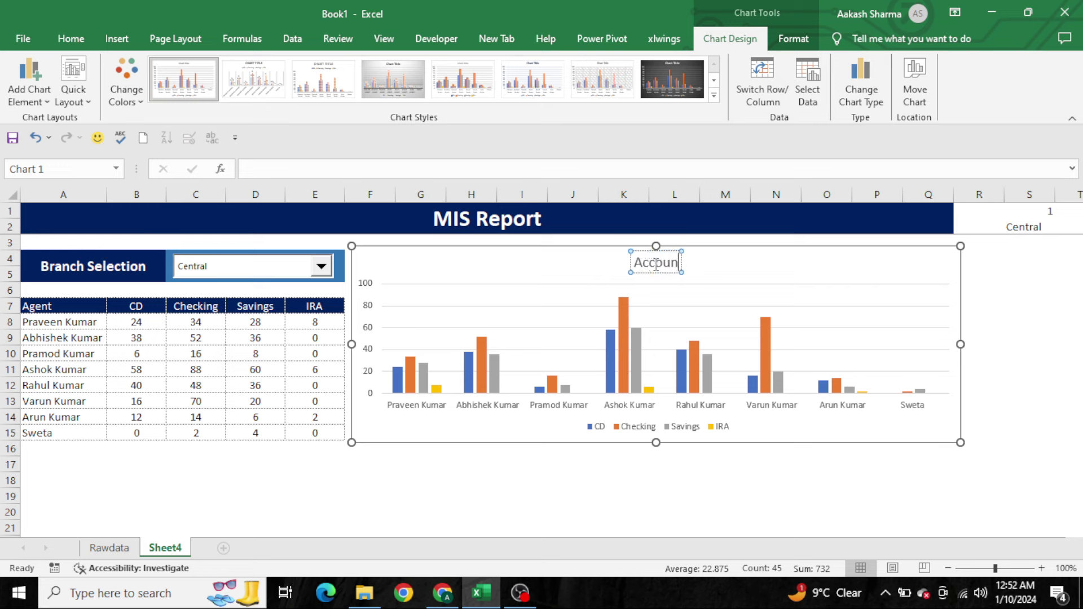
pyautogui.write('ting o')
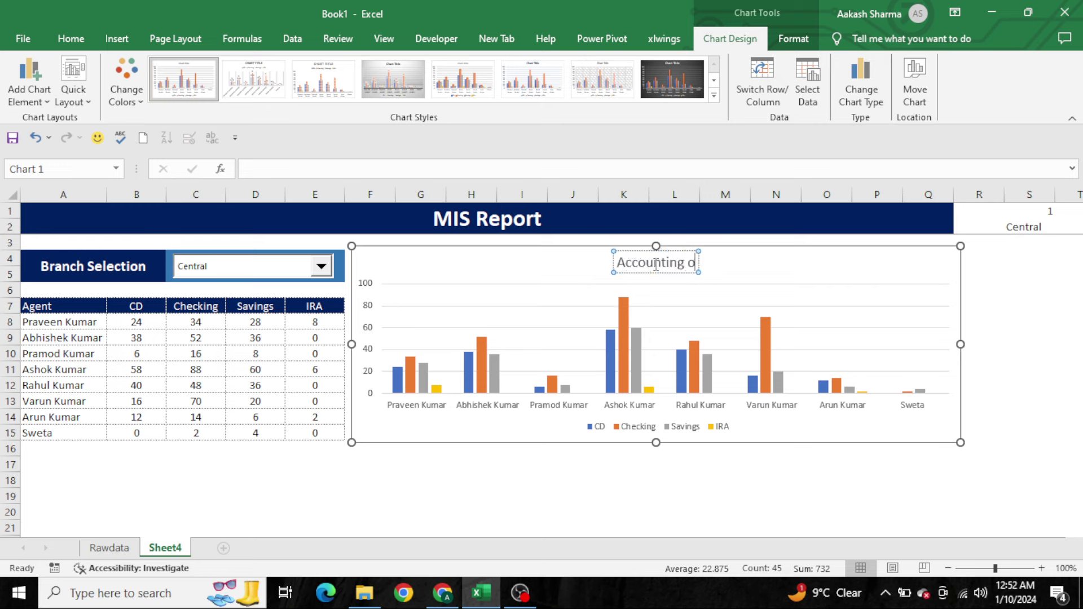
pyautogui.write('pening tremd')
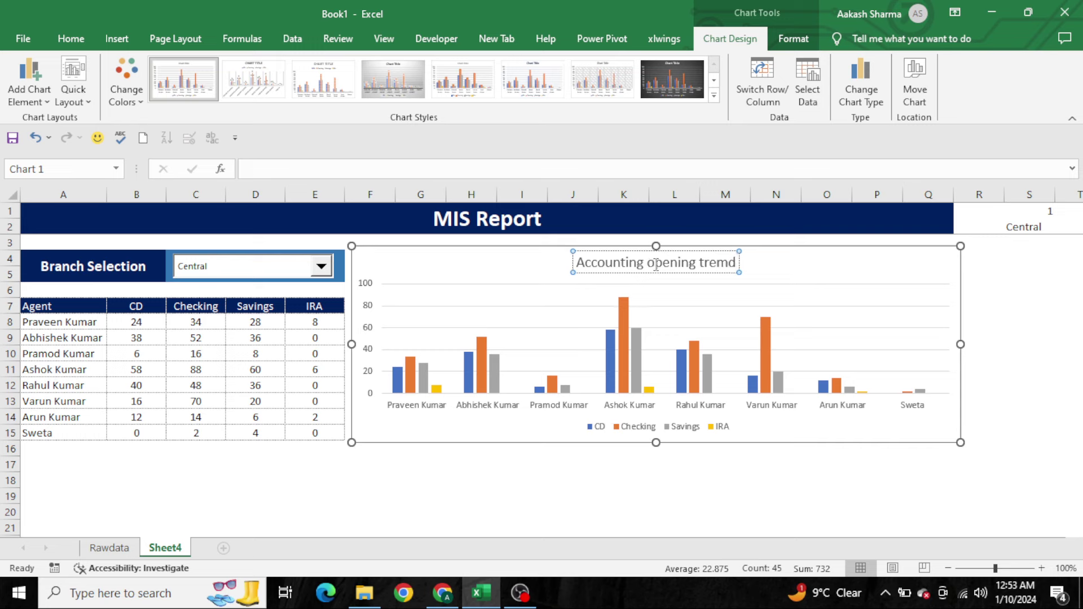
pyautogui.press('BackSpace')
pyautogui.press('BackSpace')
pyautogui.write('nd')
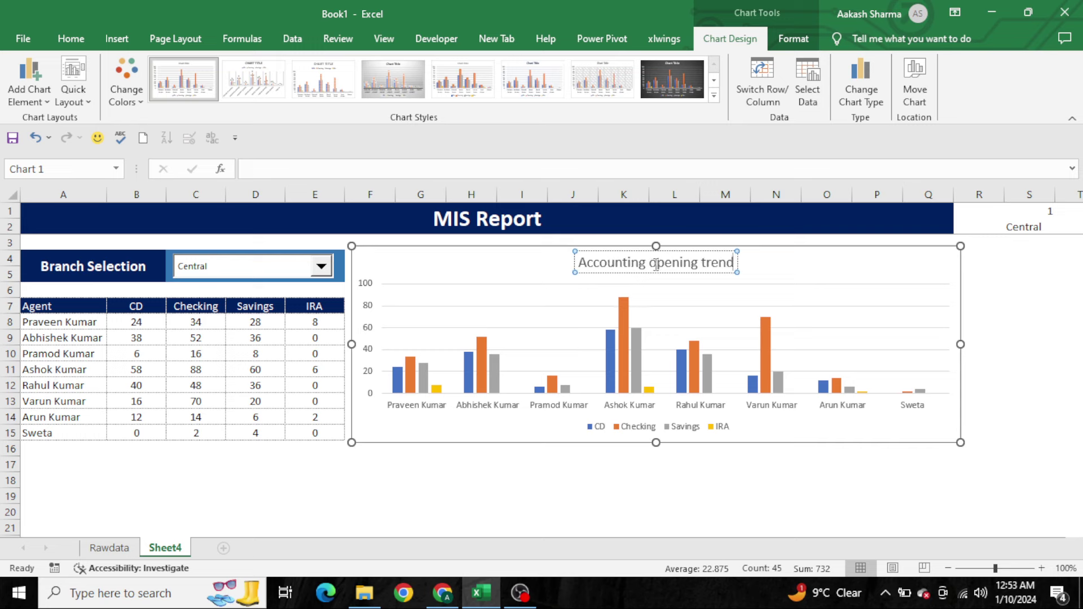
pyautogui.write(' Agent wis')
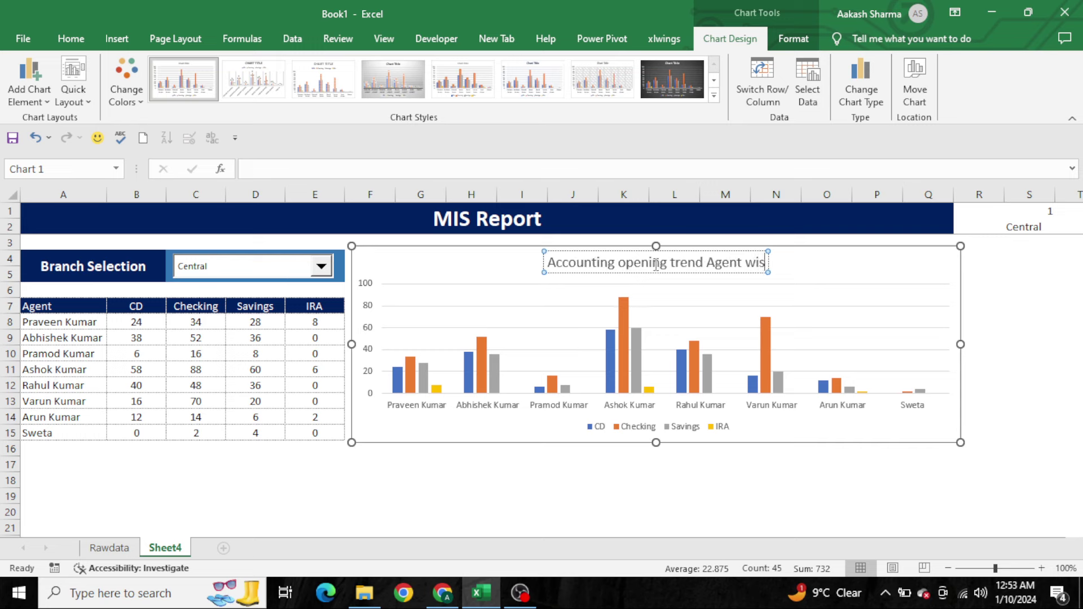
pyautogui.write('e')
pyautogui.hotkey('ctrl', 'a')
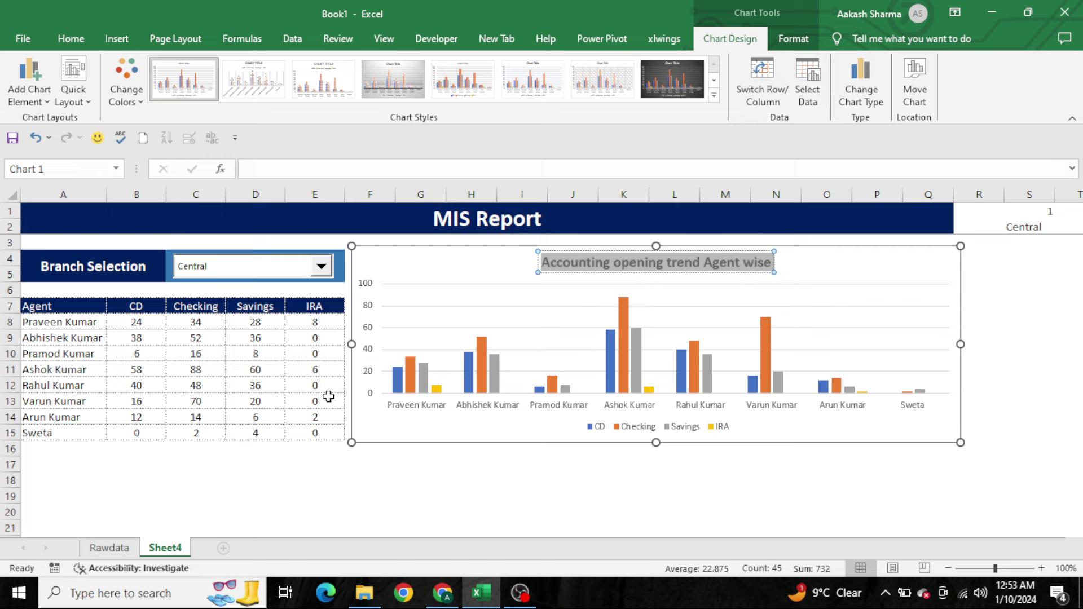
pyautogui.click(154, 327)
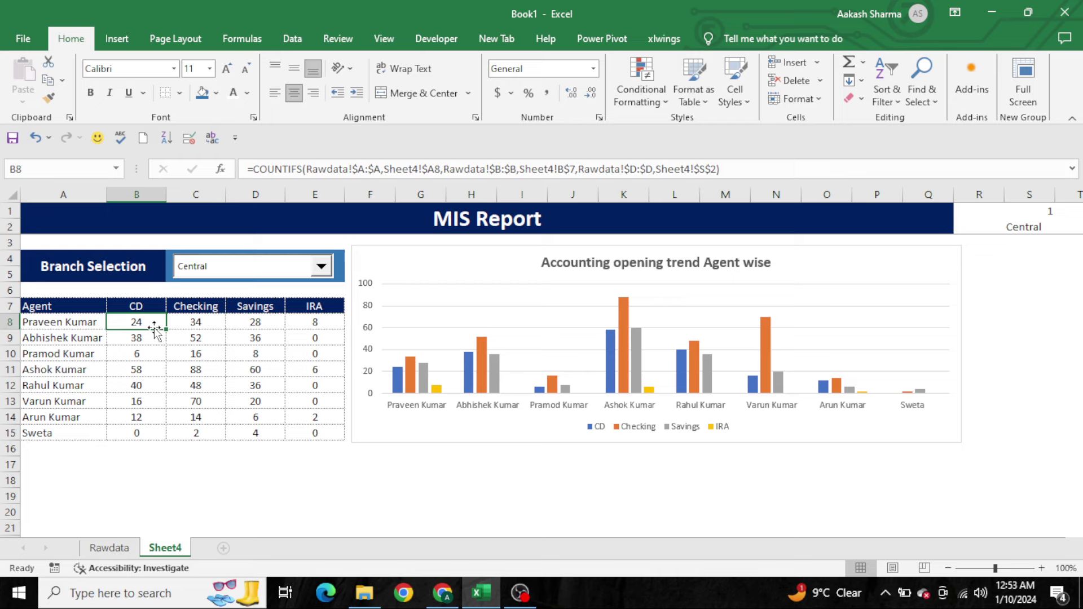
# Switch the report to North County and remove the chart's gridlines and vertical value axis
pyautogui.click(223, 270)
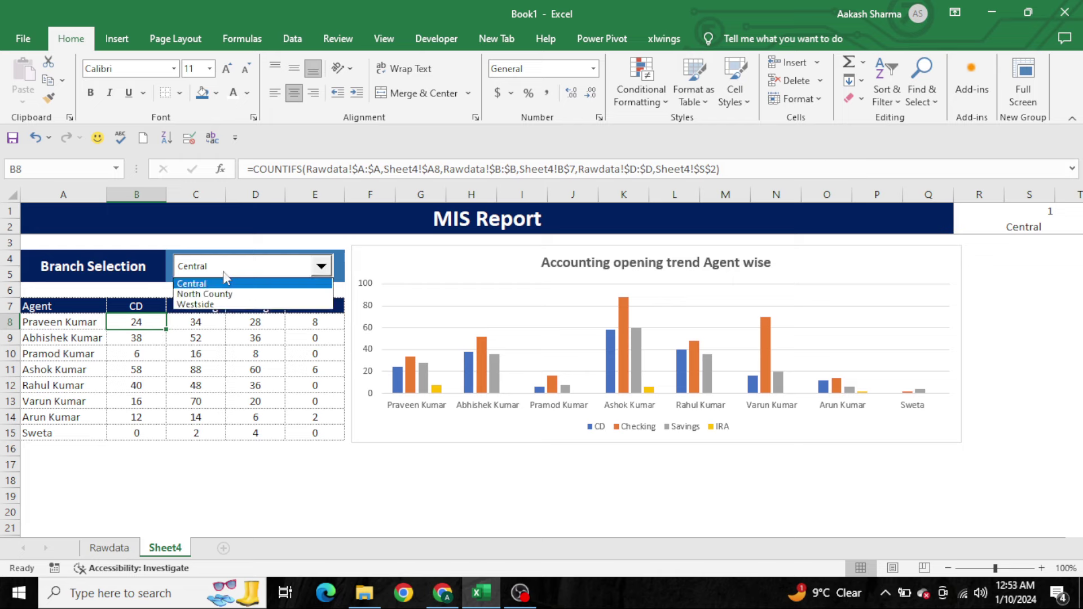
pyautogui.click(217, 294)
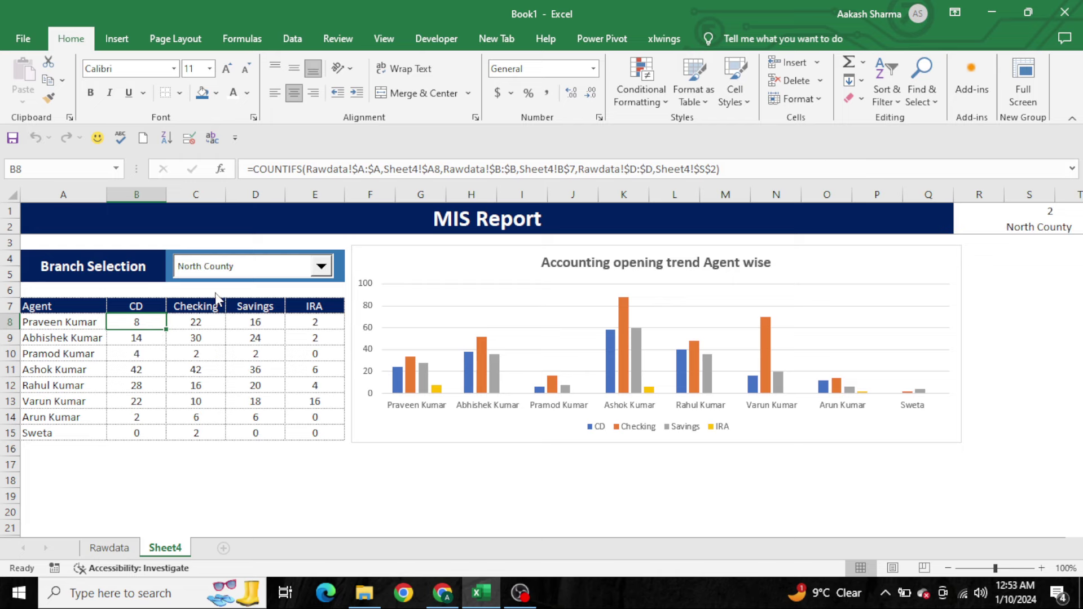
pyautogui.click(514, 315)
pyautogui.press('Delete')
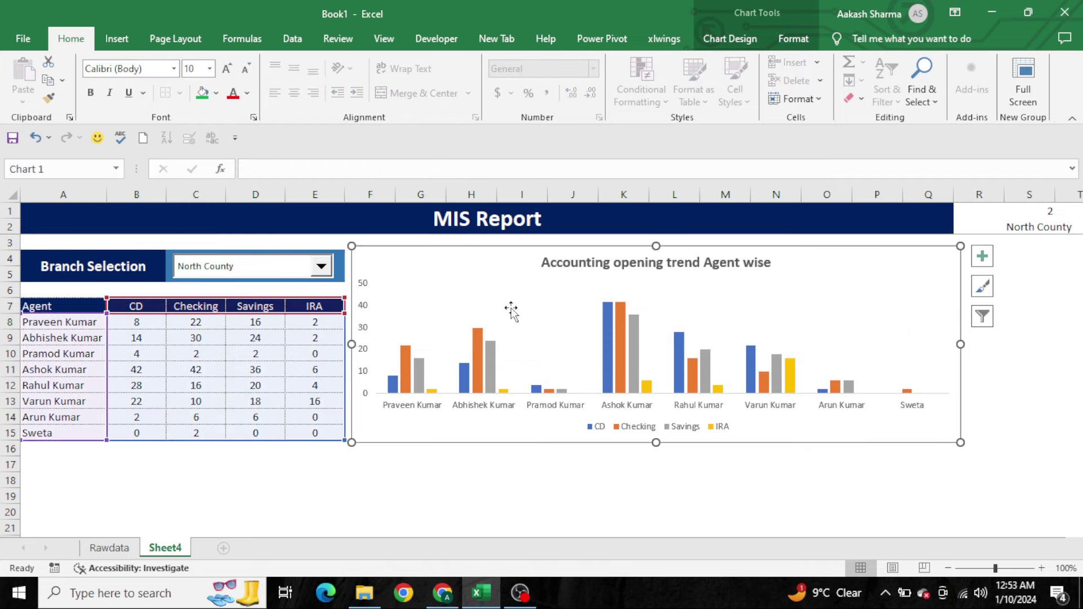
pyautogui.click(368, 311)
pyautogui.press('Delete')
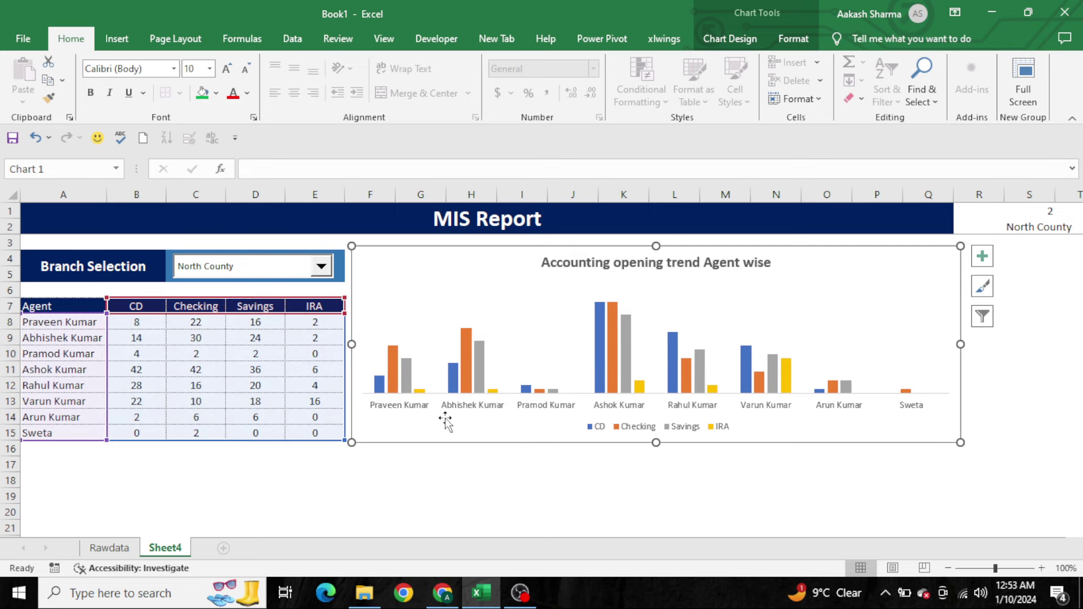
# Make the chart's agent name labels and legend text bold
pyautogui.click(419, 414)
pyautogui.hotkey('ctrl', 'b')
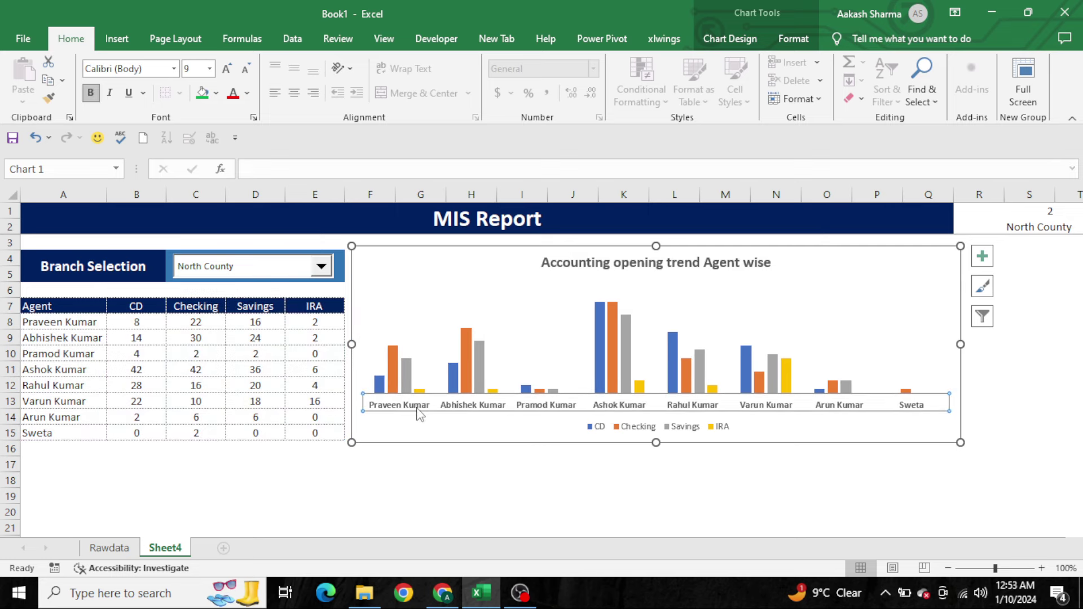
pyautogui.click(669, 432)
pyautogui.hotkey('ctrl', 'b')
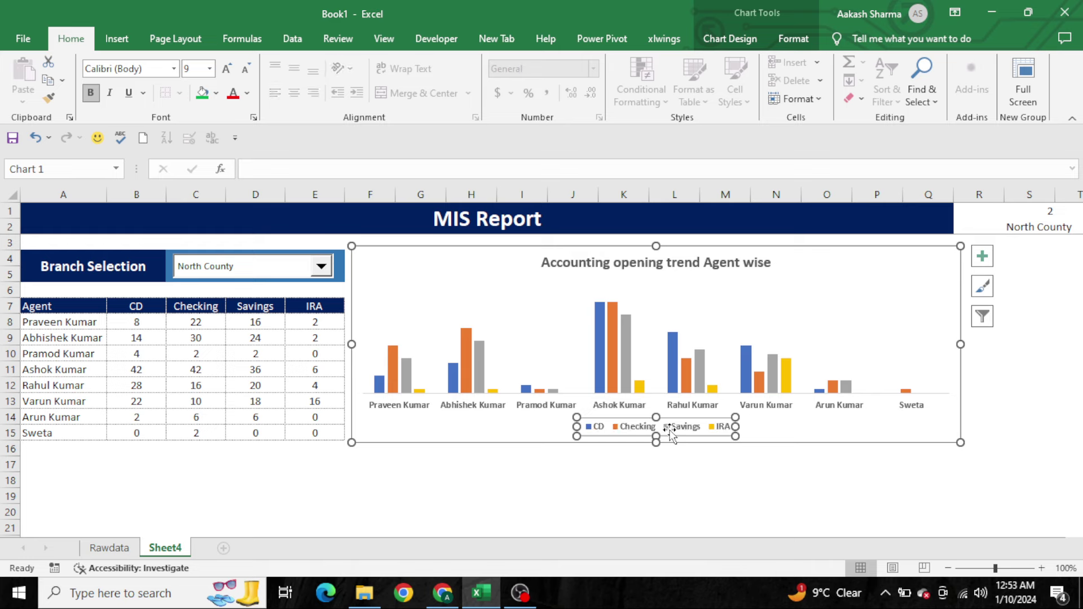
# Fill the CD bars navy and the Savings bars green
pyautogui.click(380, 389)
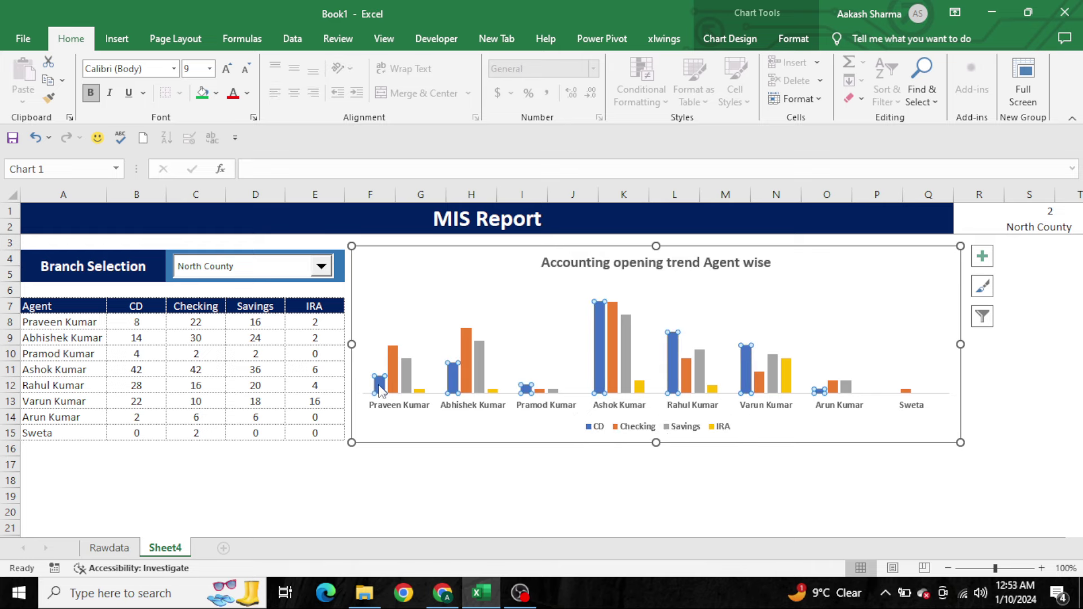
pyautogui.click(216, 93)
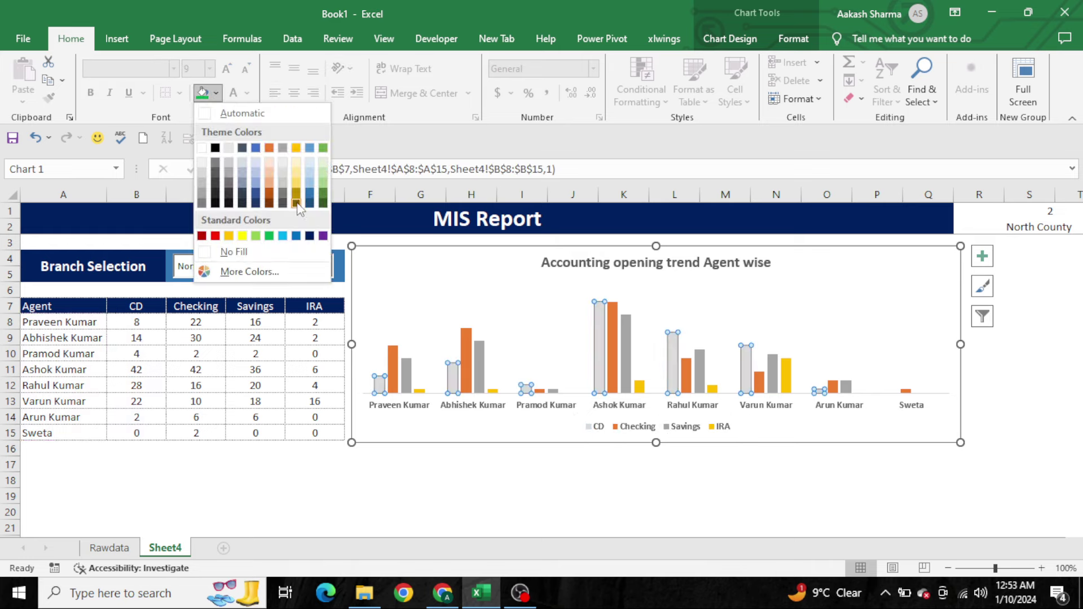
pyautogui.click(310, 236)
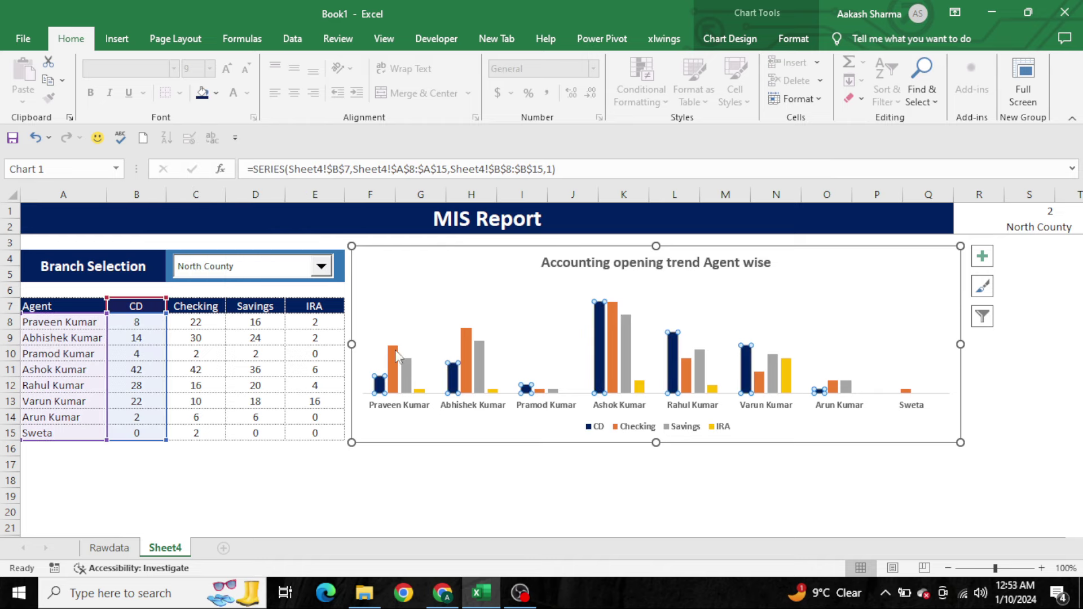
pyautogui.click(406, 377)
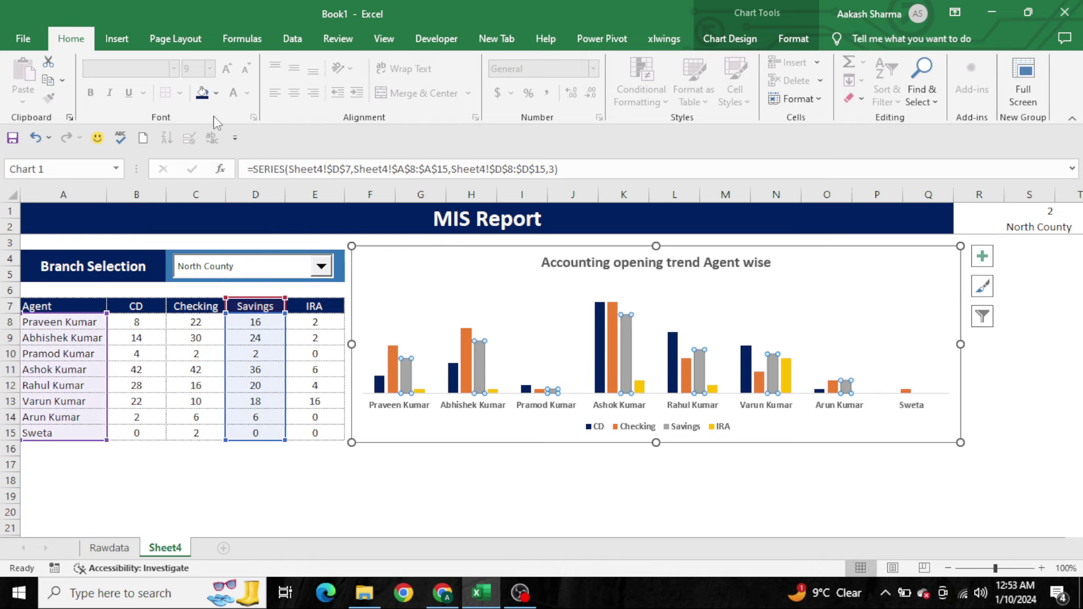
pyautogui.click(215, 96)
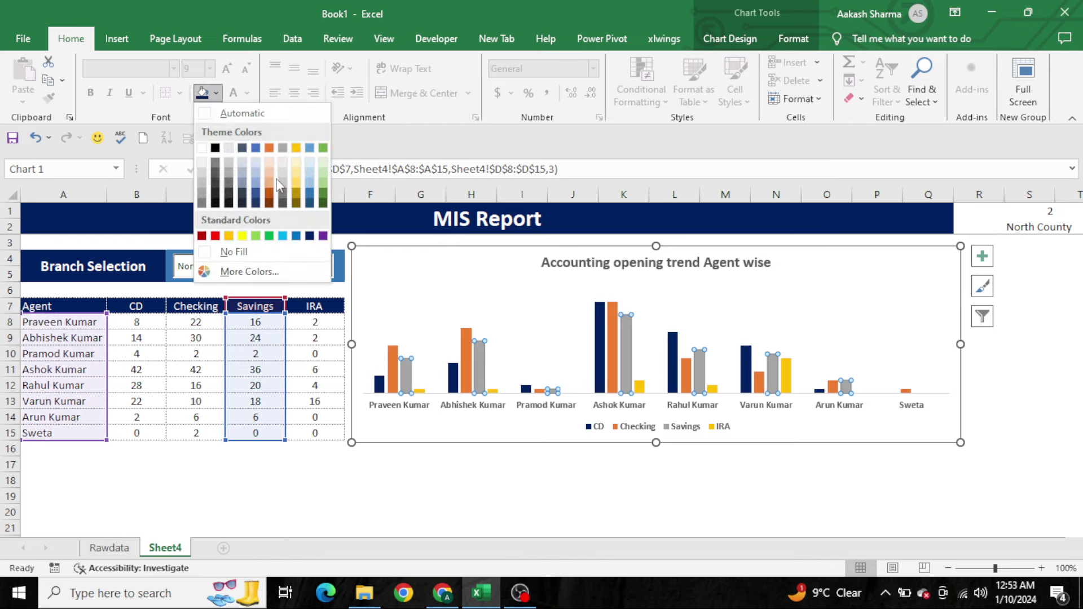
pyautogui.click(269, 236)
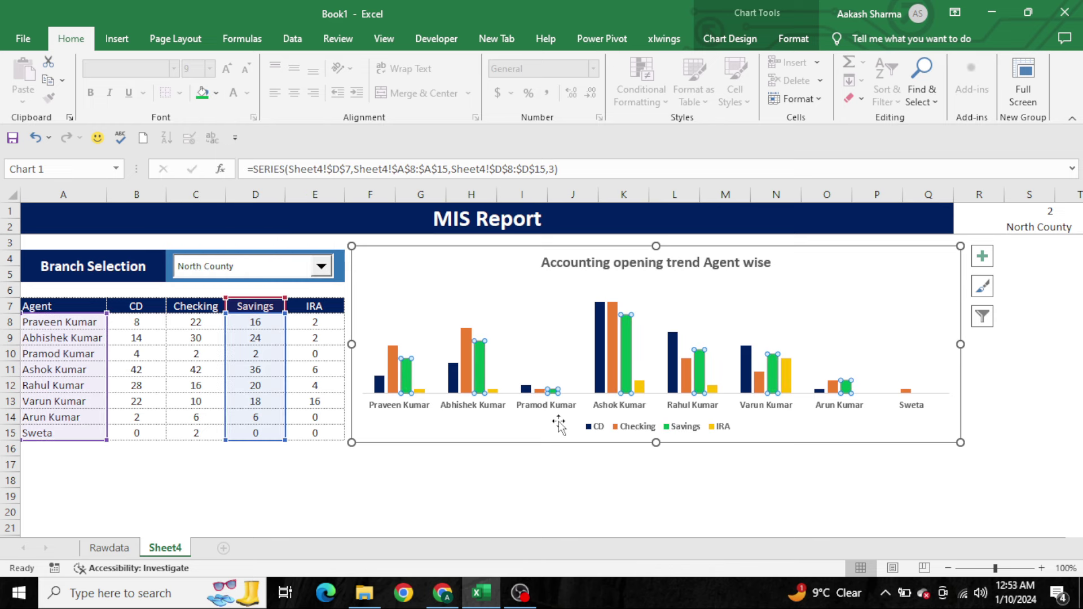
pyautogui.click(868, 442)
pyautogui.click(753, 492)
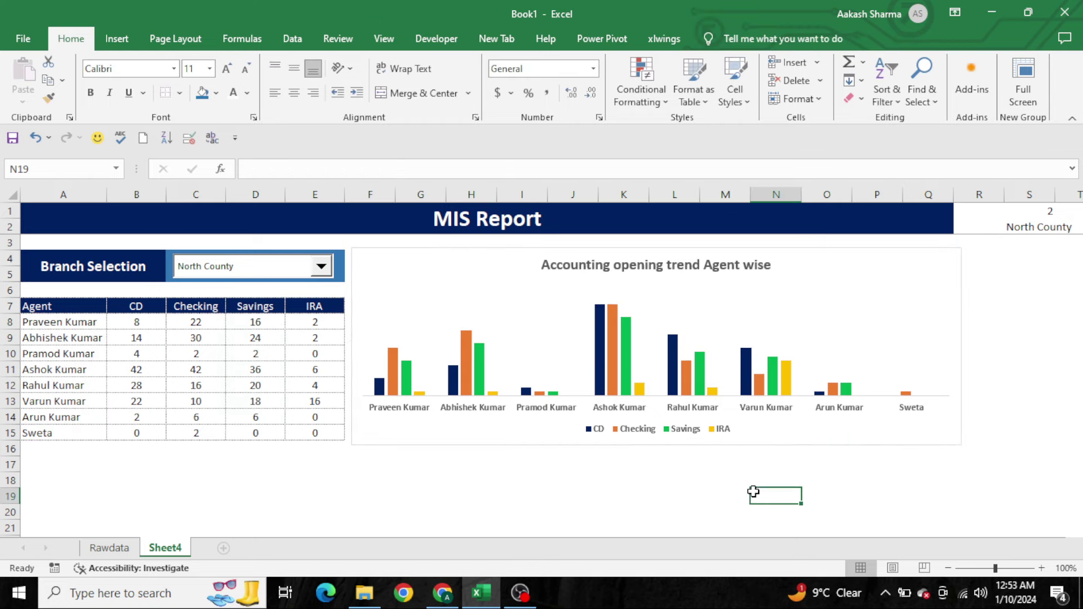
# Turn on data labels so each chart column shows its count
pyautogui.click(945, 254)
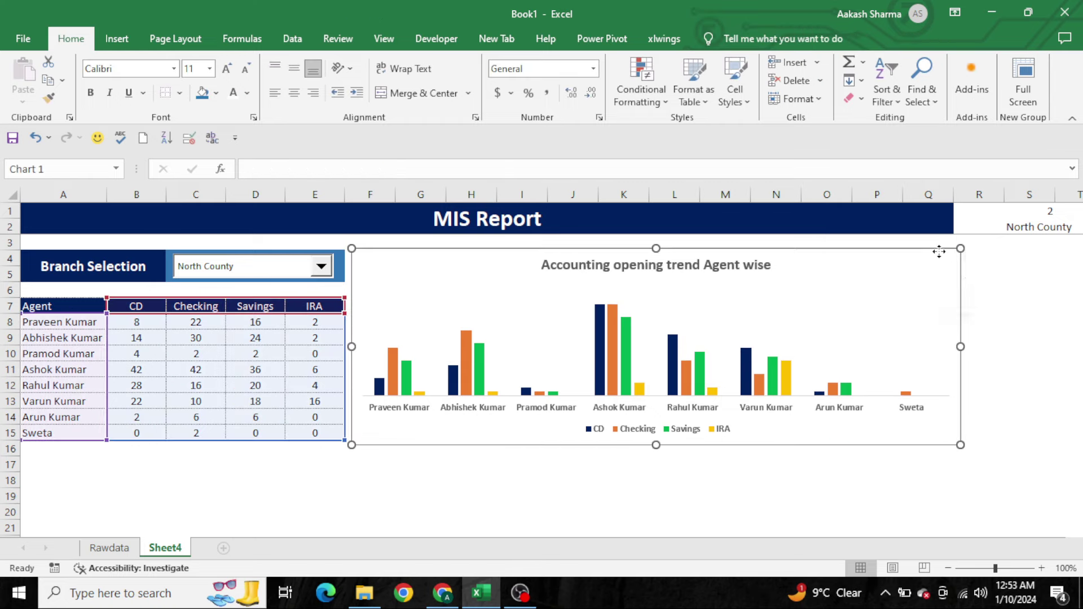
pyautogui.click(983, 259)
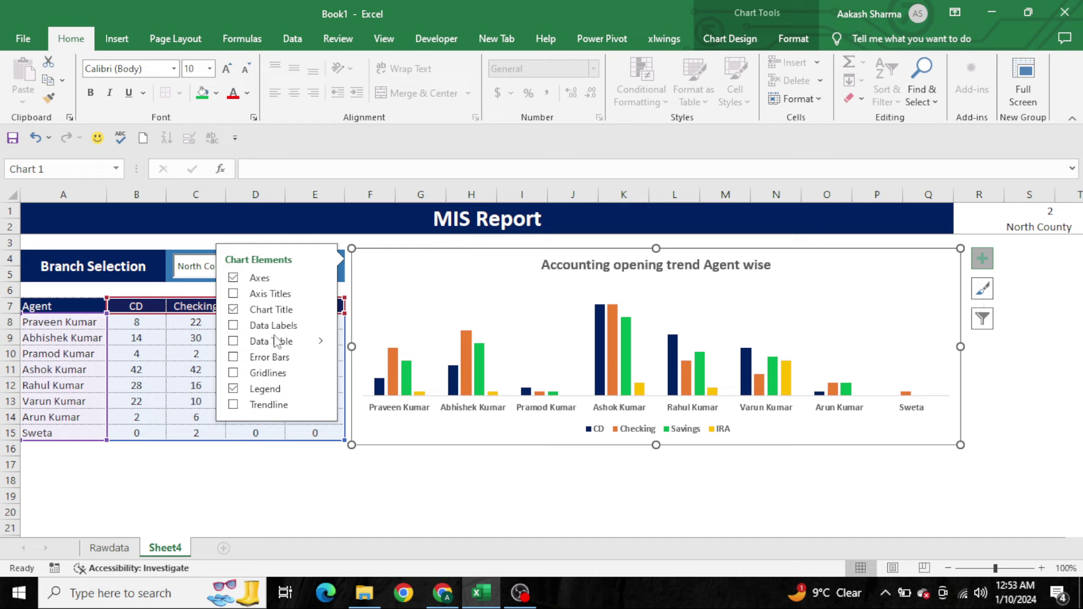
pyautogui.click(242, 331)
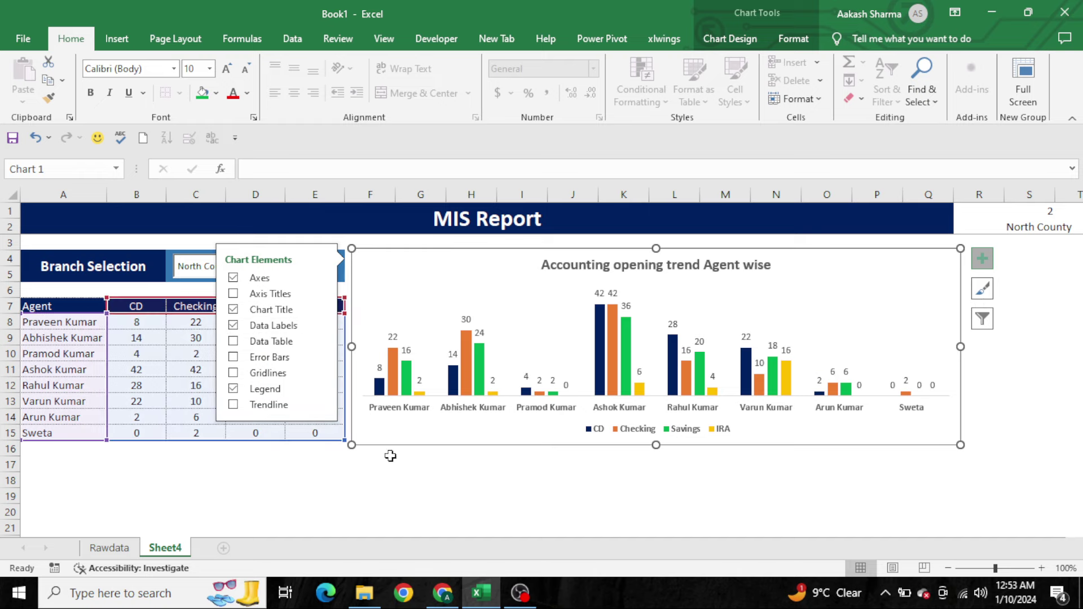
pyautogui.click(438, 484)
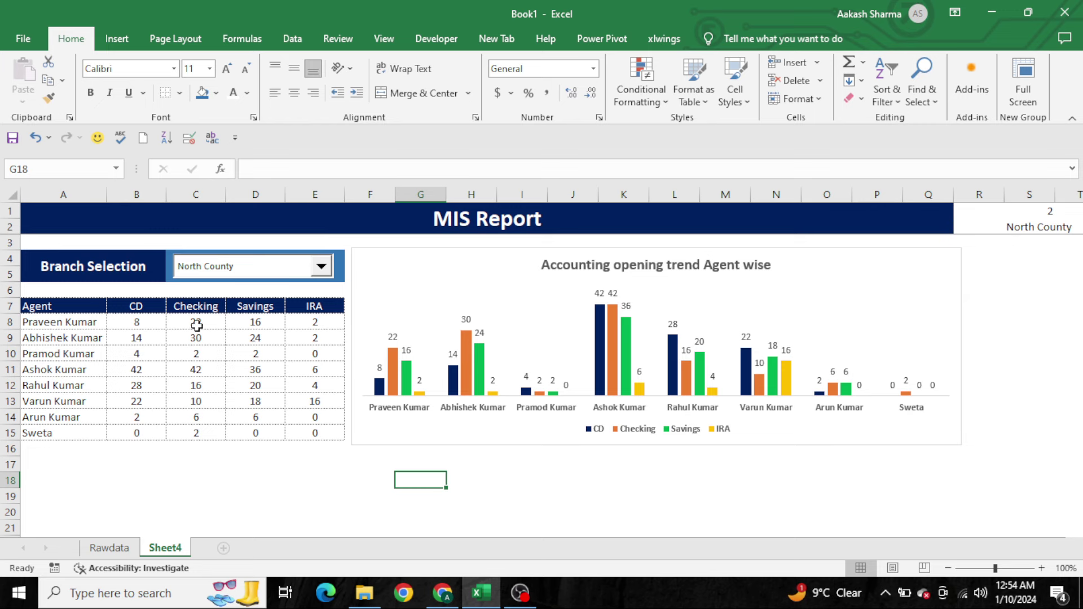
# Check the COUNTIFS formula in C11, then nudge the chart slightly up and left
pyautogui.moveTo(153, 313); pyautogui.dragTo(149, 325)
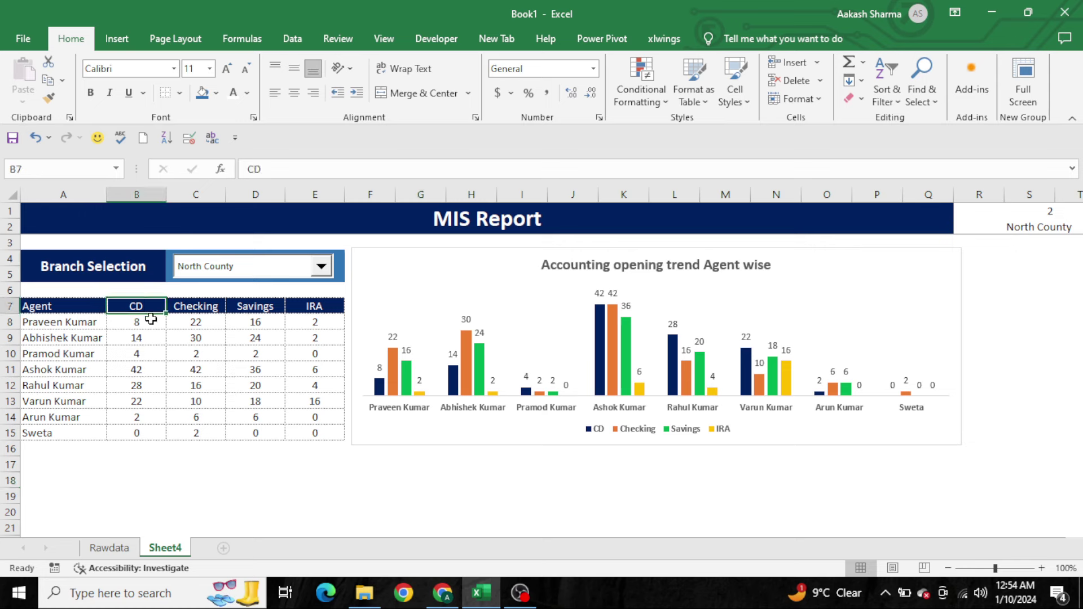
pyautogui.click(195, 367)
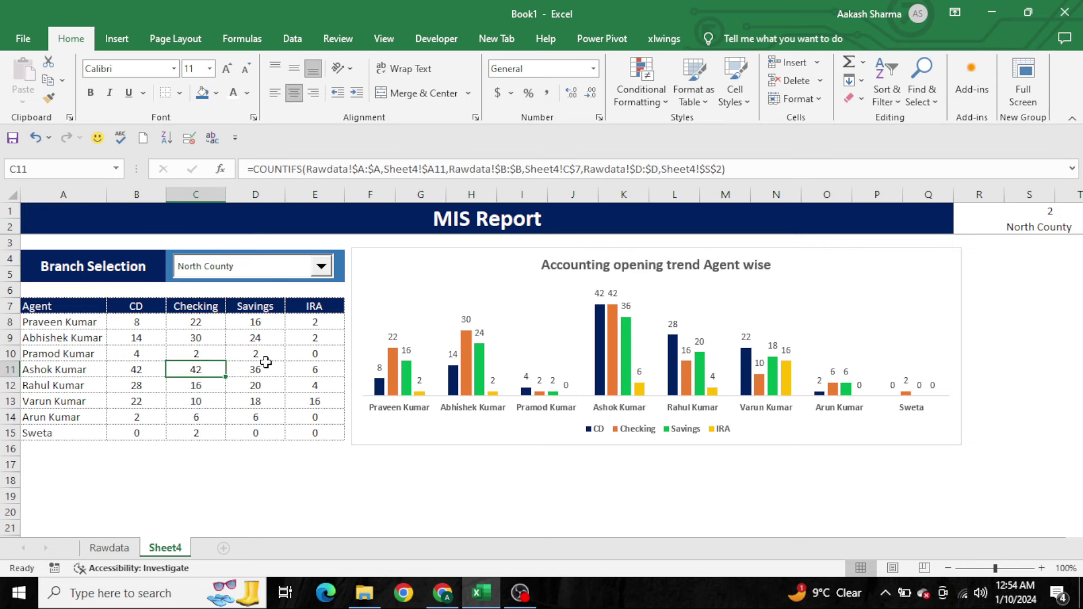
pyautogui.click(389, 252)
pyautogui.moveTo(389, 251); pyautogui.dragTo(388, 249)
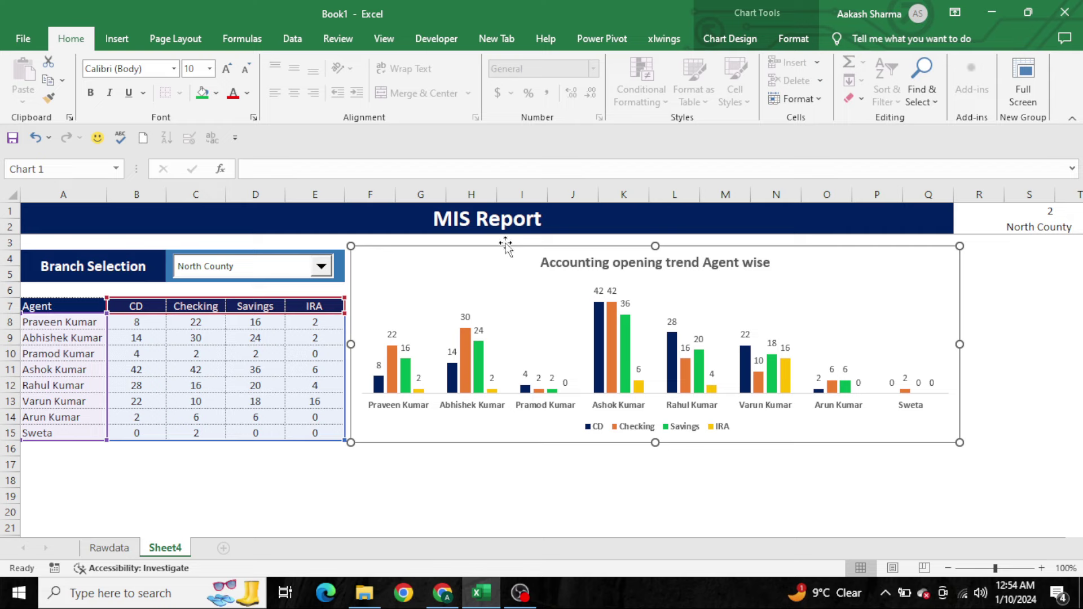
# Set the chart's Shape Outline to No Outline
pyautogui.click(602, 493)
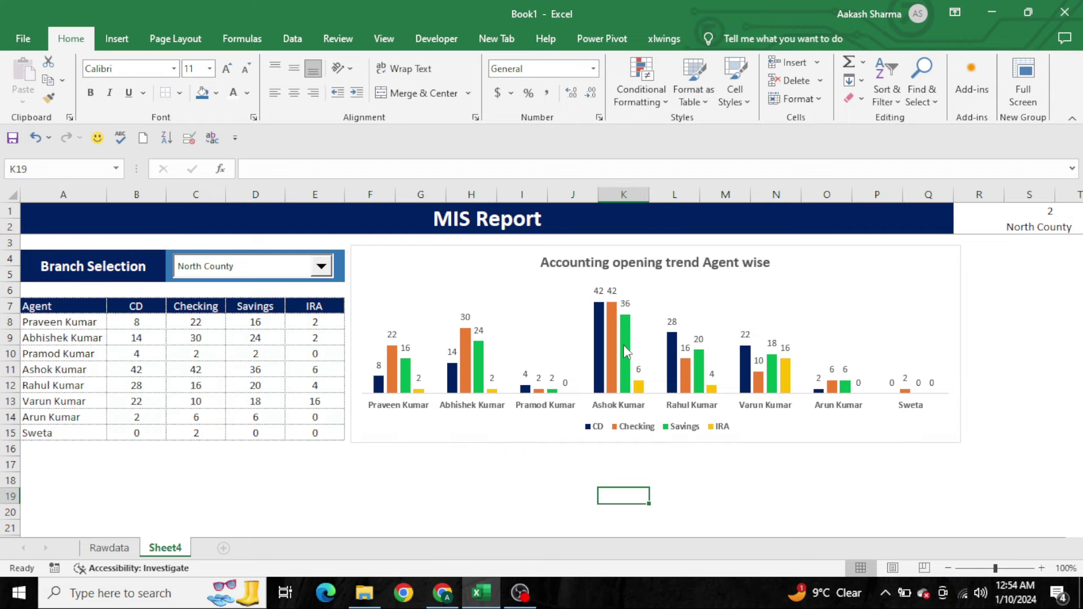
pyautogui.click(466, 263)
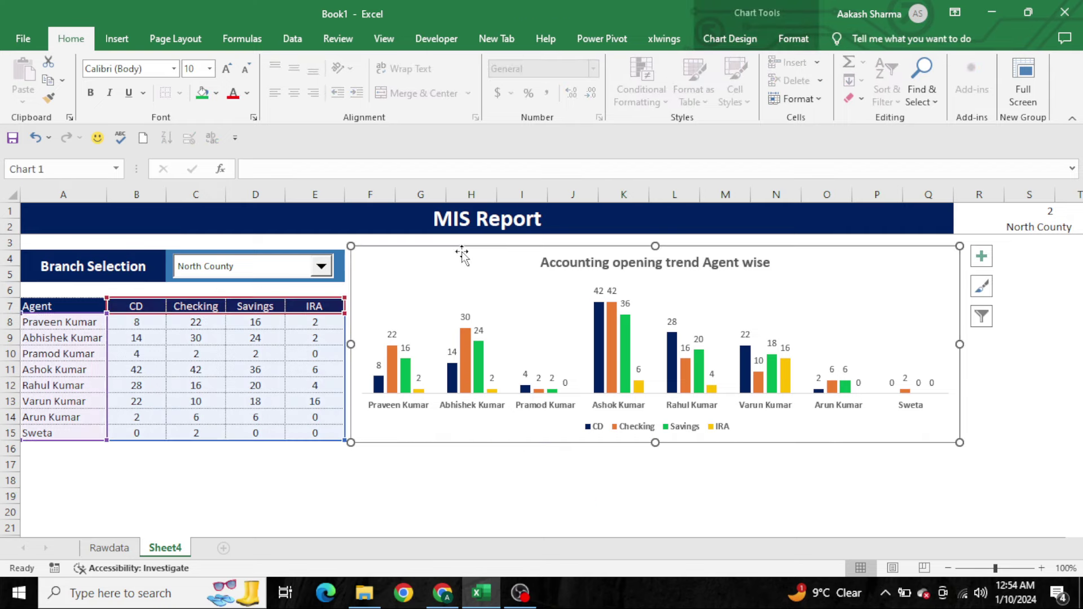
pyautogui.click(804, 42)
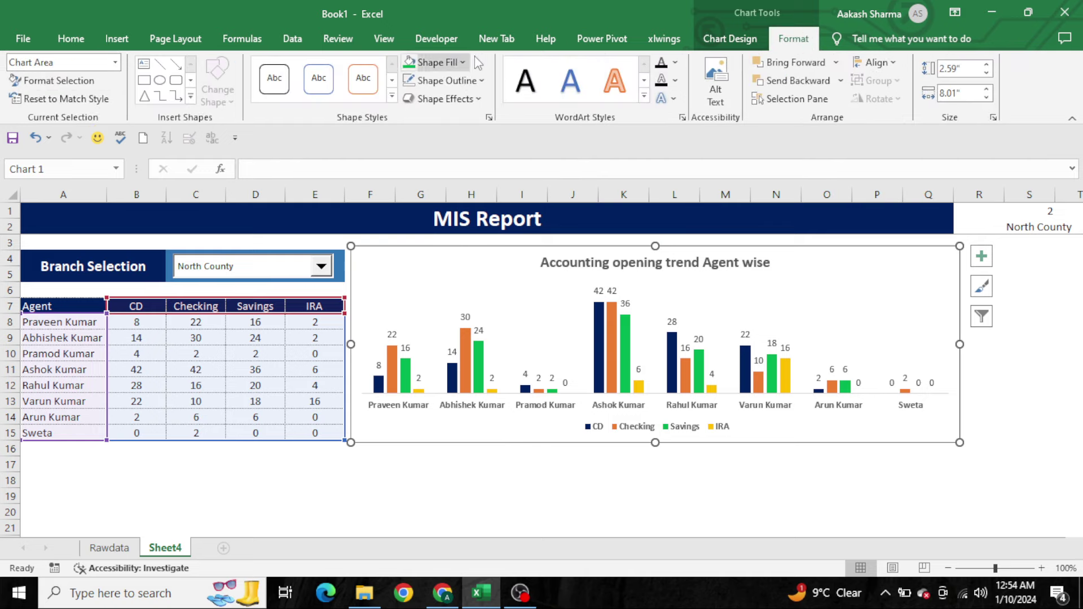
pyautogui.click(484, 80)
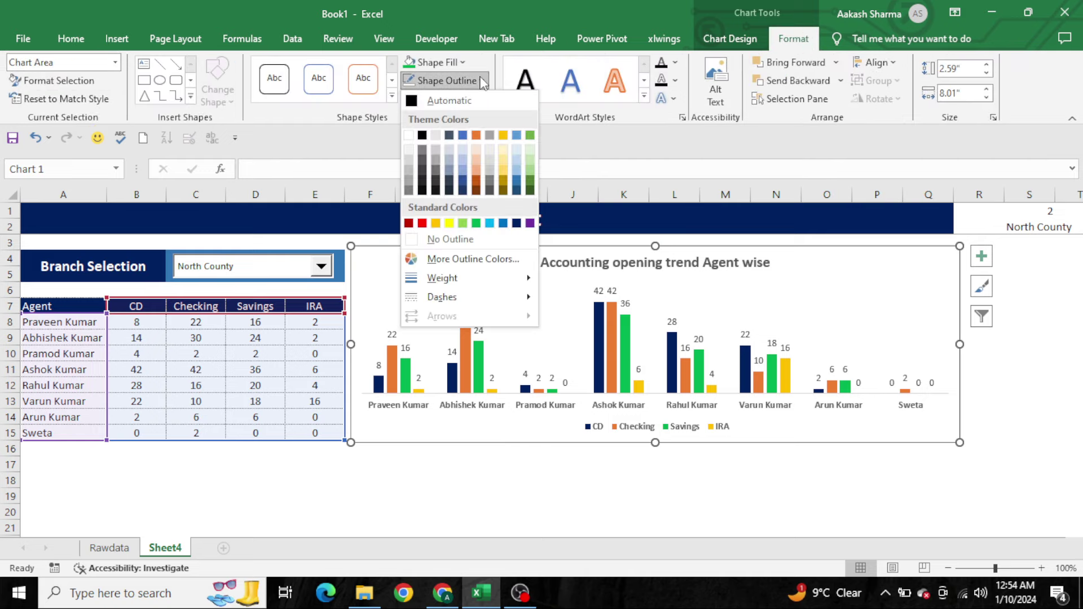
pyautogui.click(468, 239)
pyautogui.click(493, 458)
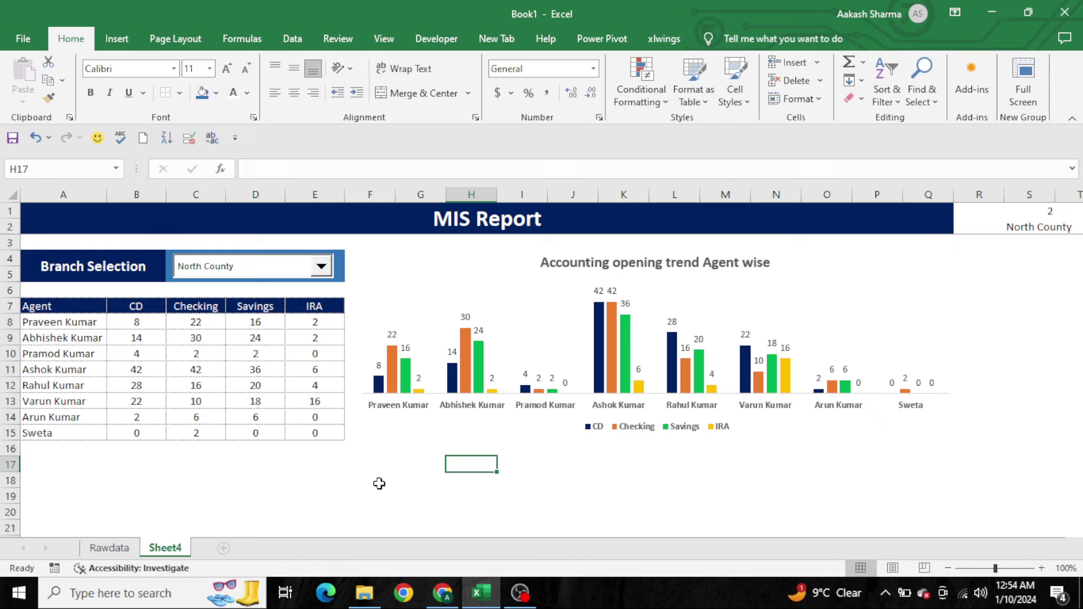
# Switch the branch selection to Central and drag the chart's bottom edge down to make it taller
pyautogui.click(251, 274)
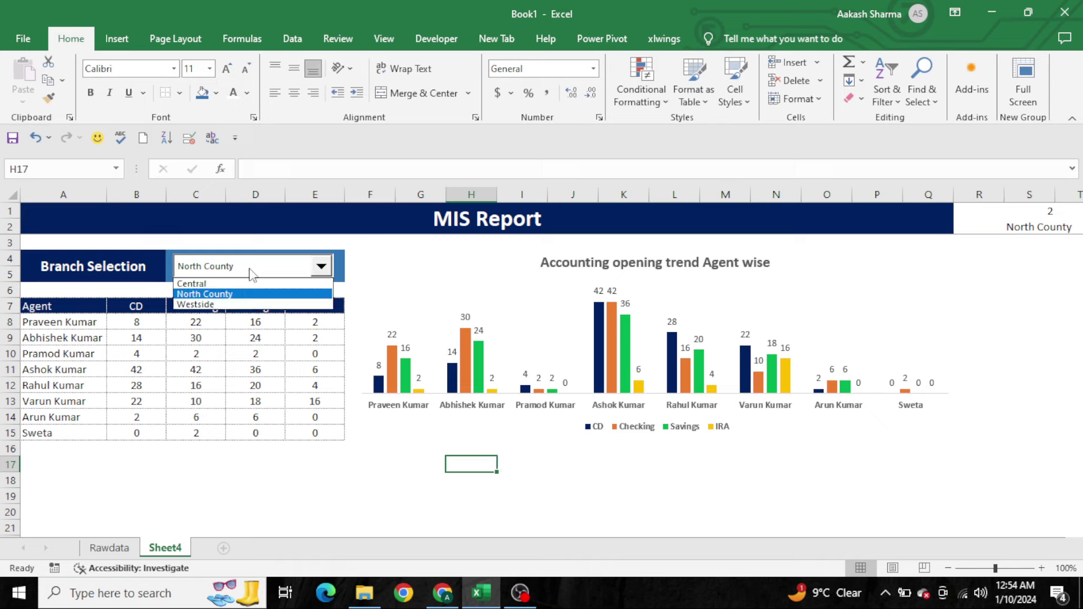
pyautogui.click(237, 285)
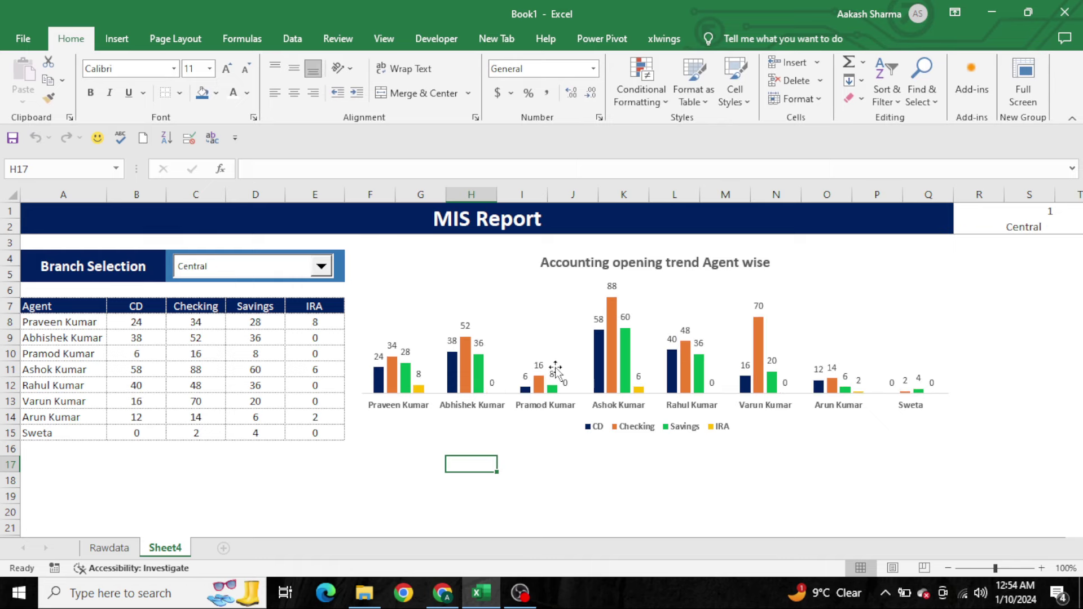
pyautogui.click(559, 424)
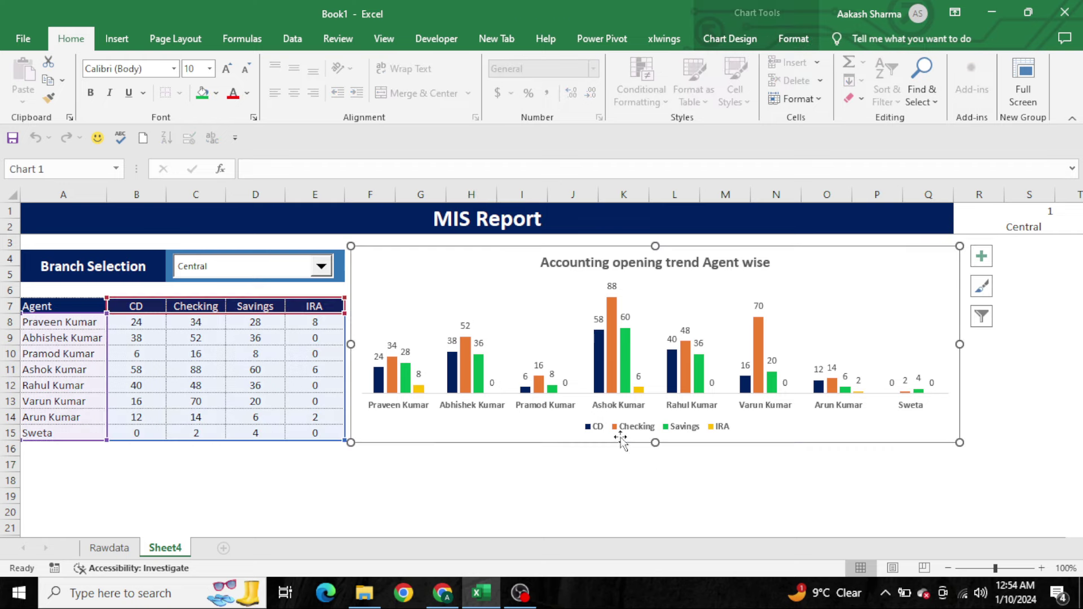
pyautogui.moveTo(655, 442); pyautogui.dragTo(654, 463)
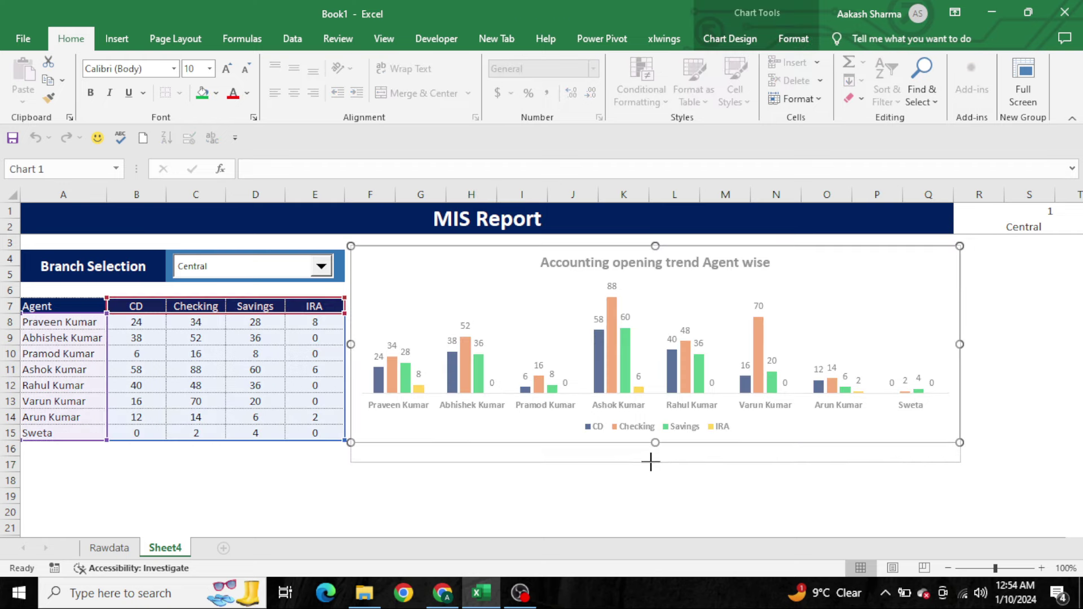
pyautogui.click(291, 495)
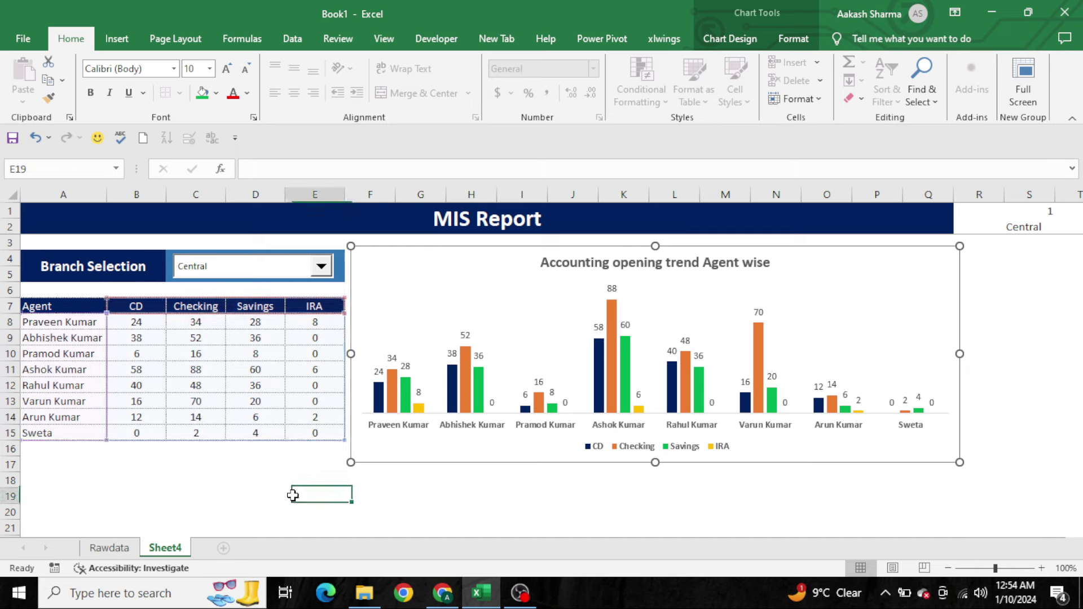
pyautogui.click(268, 274)
pyautogui.click(246, 298)
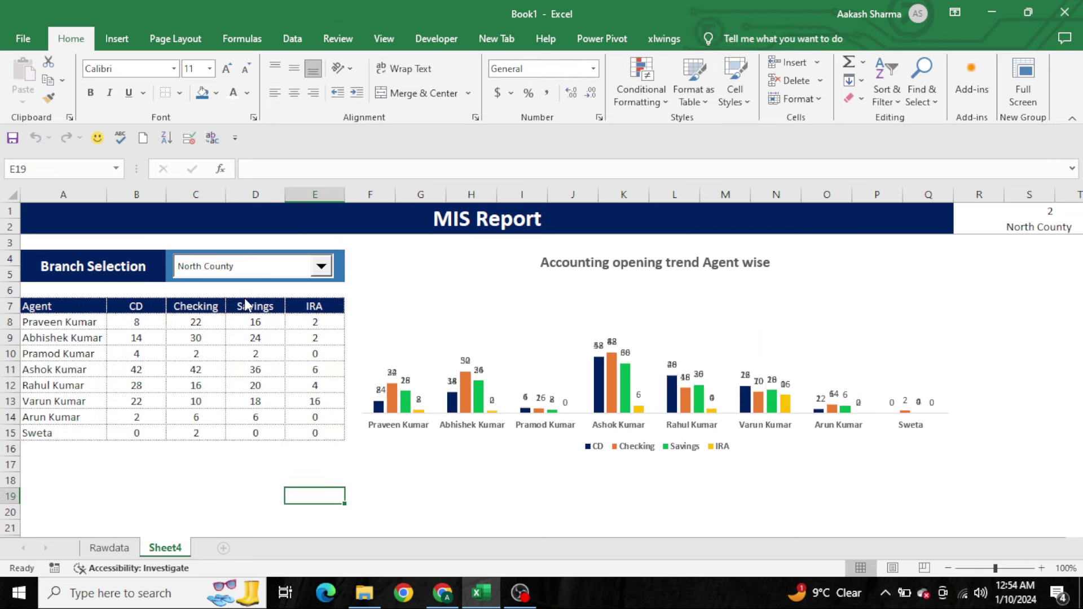
pyautogui.click(265, 268)
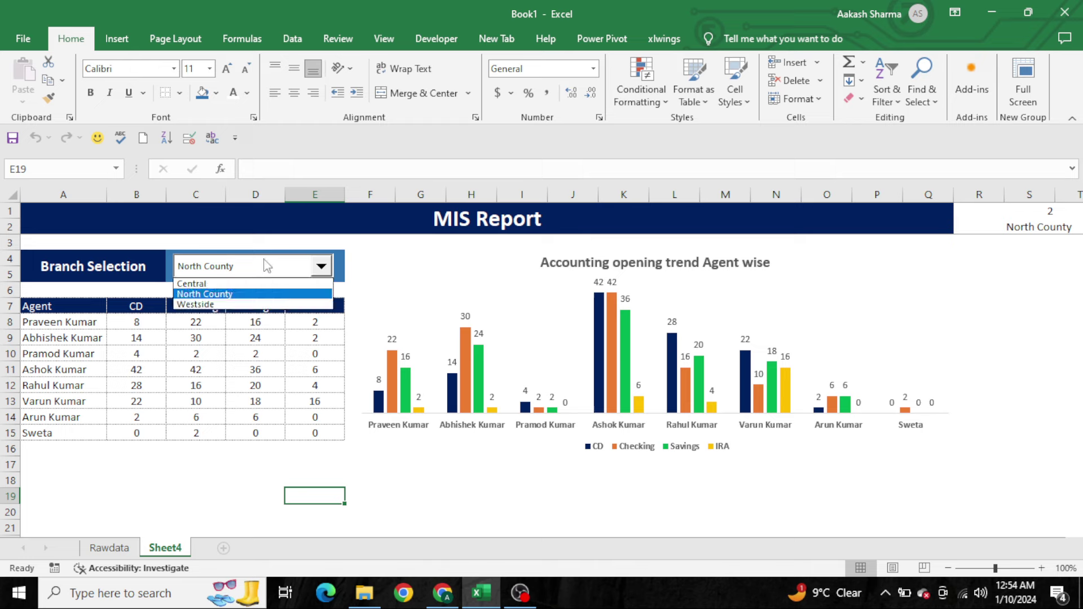
pyautogui.click(229, 307)
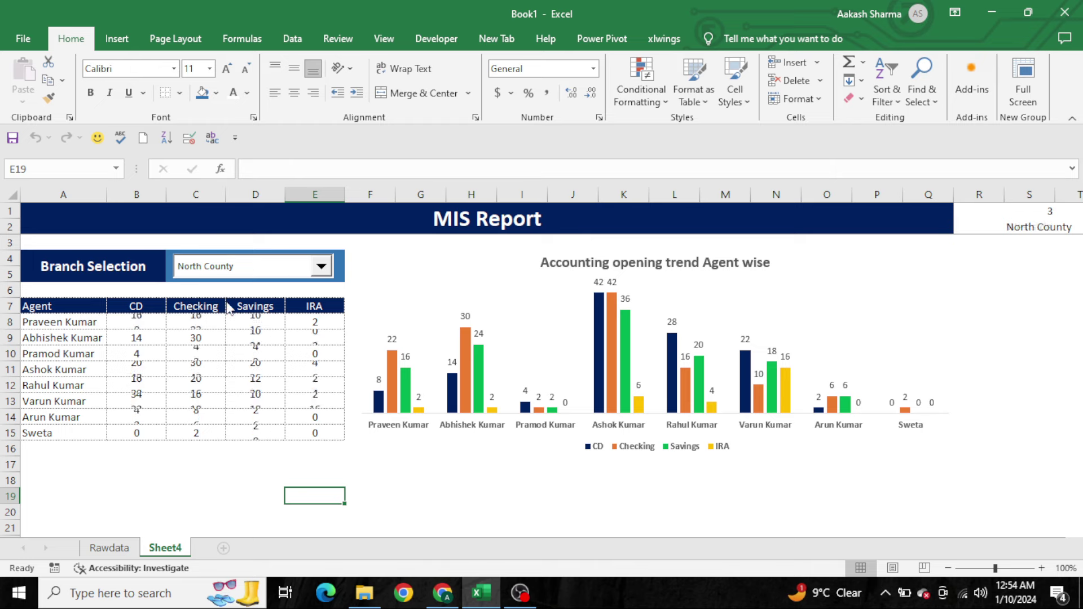
pyautogui.click(276, 272)
pyautogui.click(257, 284)
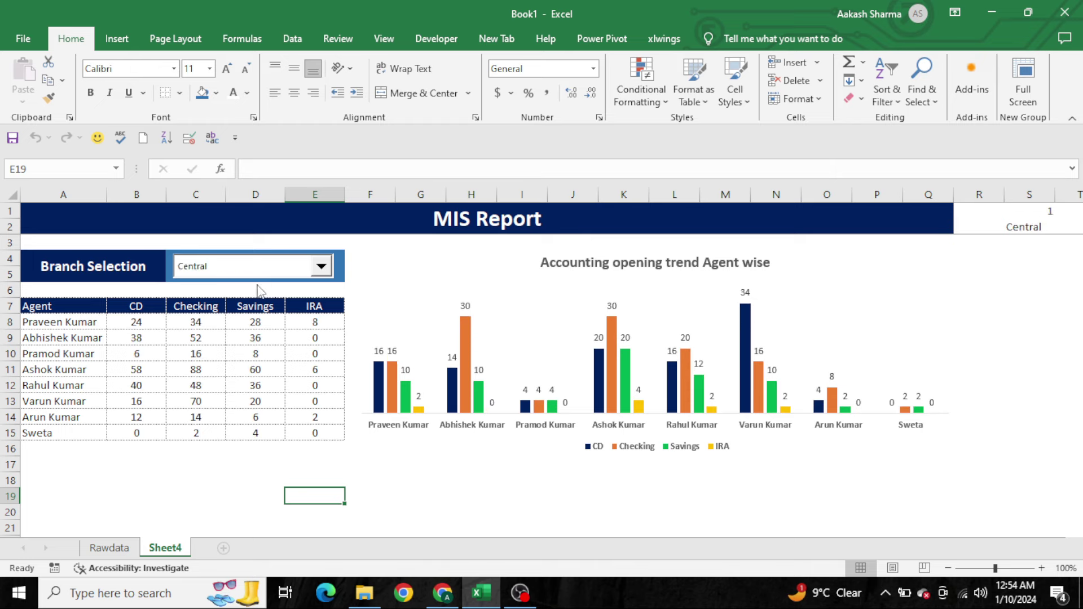
pyautogui.click(219, 351)
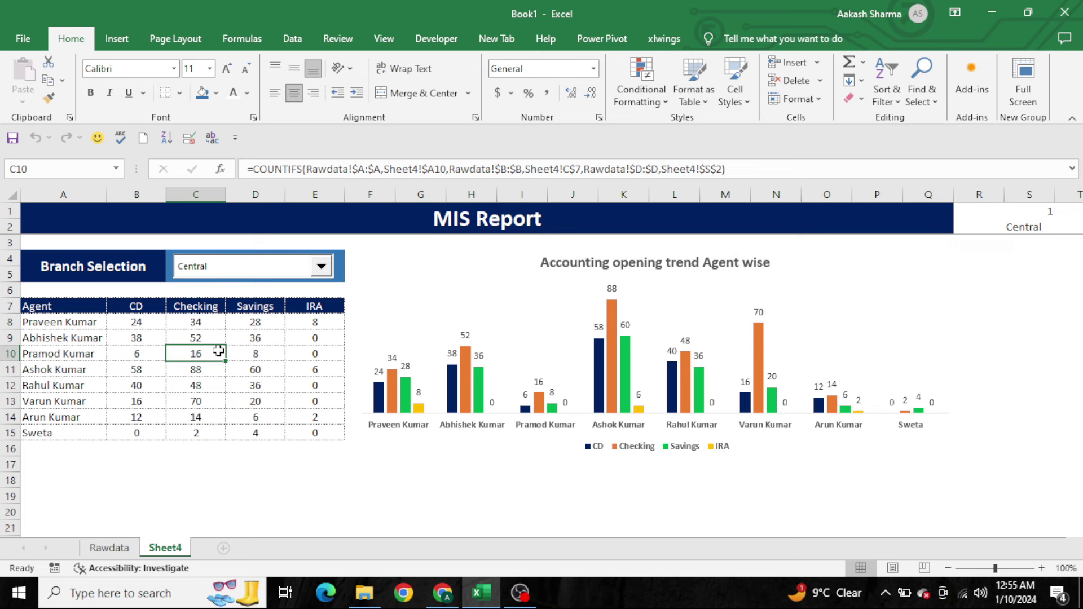
pyautogui.click(424, 450)
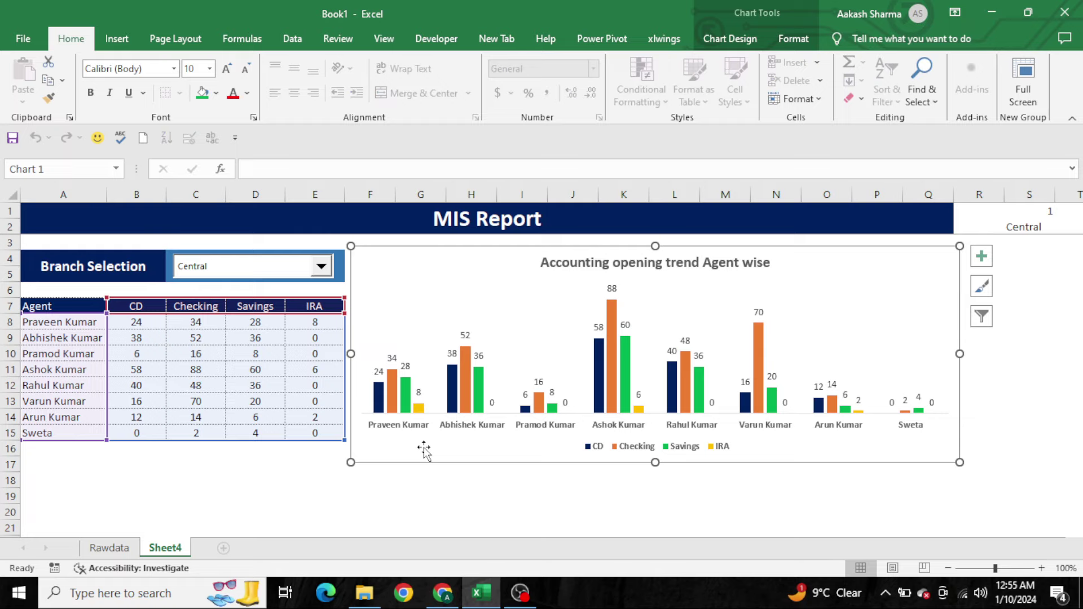